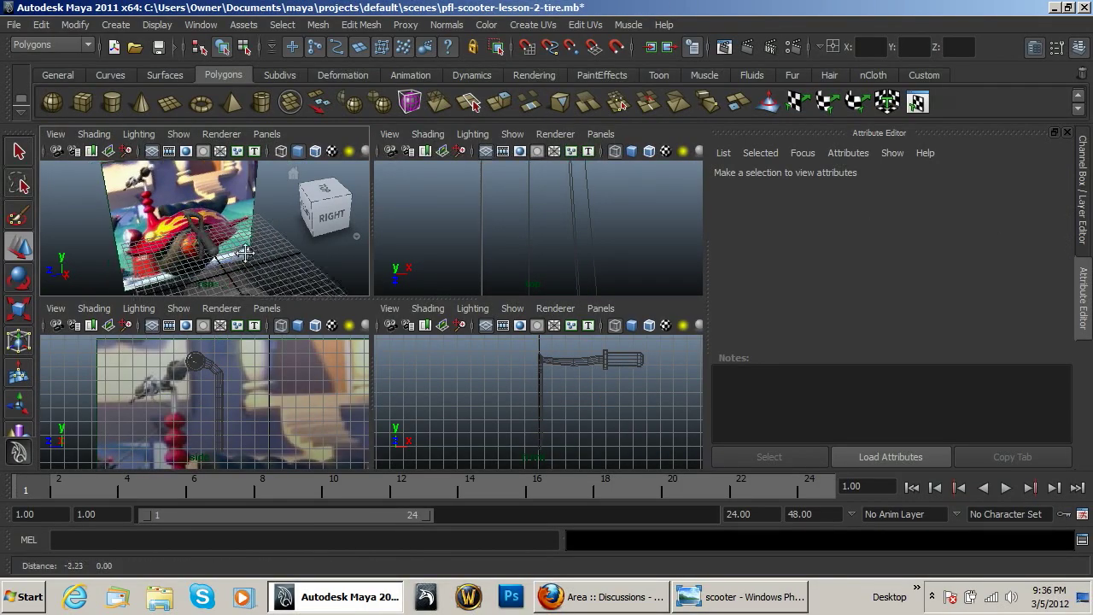
Select the vertical handlebar post and centre the perspective and top views on it.
alt+drag(246, 252, 401, 300)
scroll(288, 258, up, 3)
alt+middle_drag(288, 259, 224, 298)
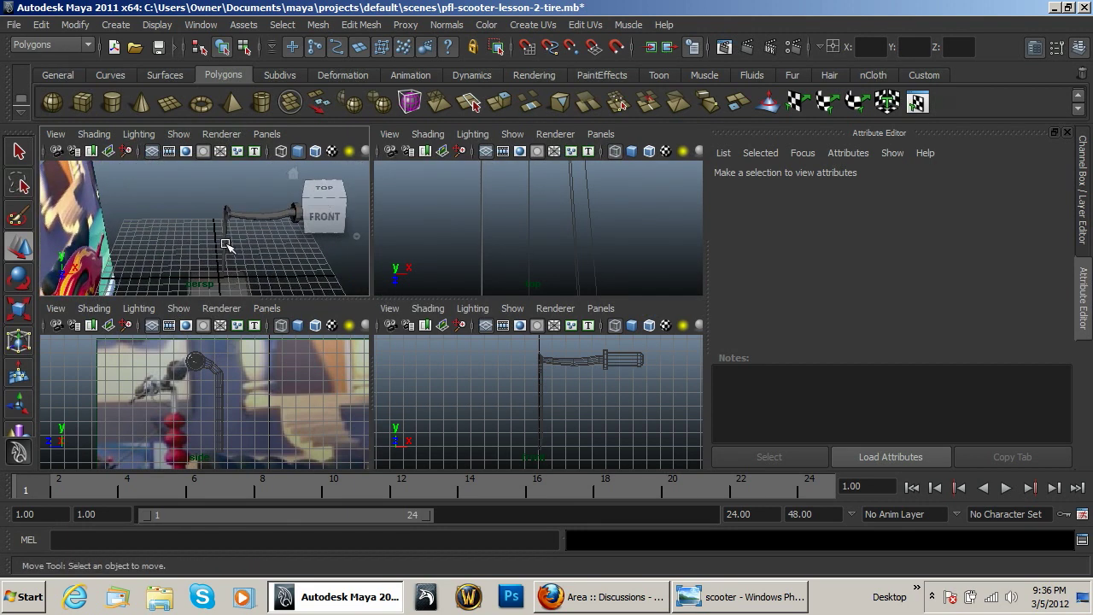
click(225, 245)
key(f)
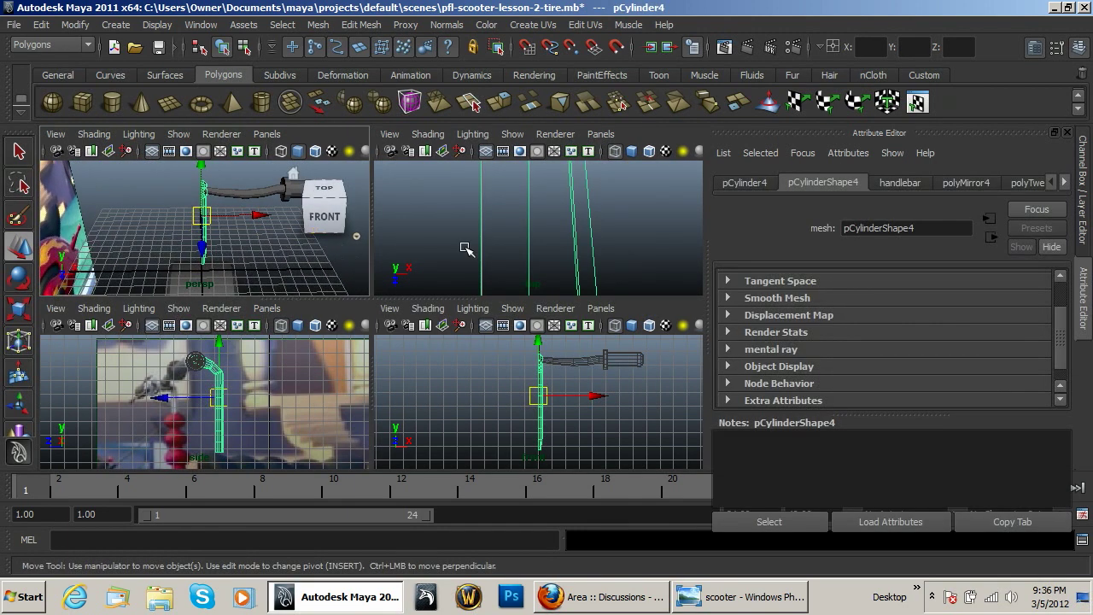
right_drag(218, 197, 154, 195)
key(f)
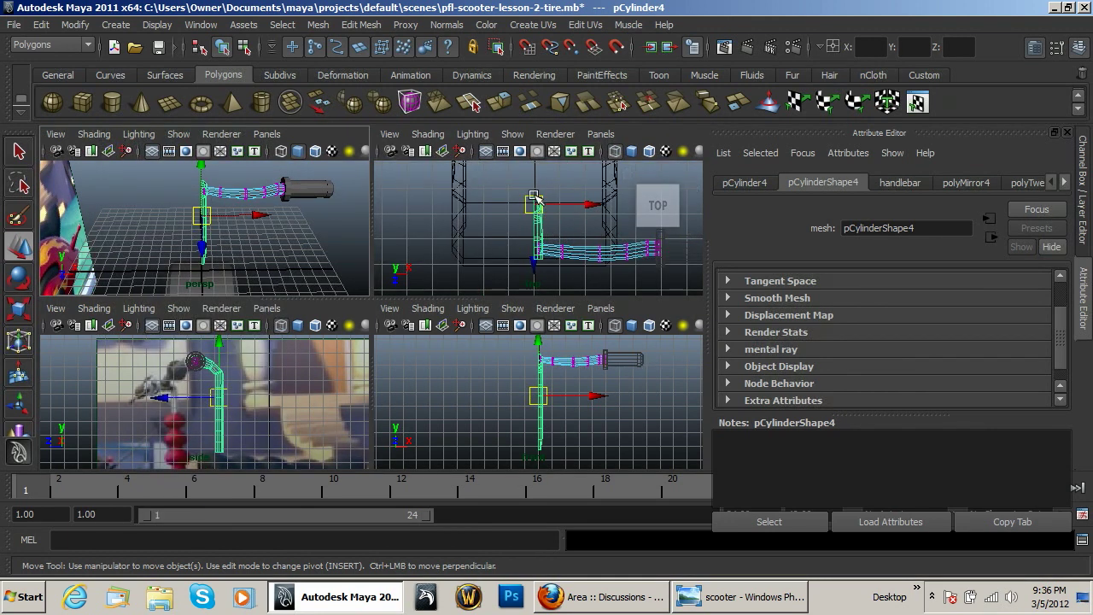
Select the vertices along the half post's open centre edge and set their X values to 0.
scroll(534, 197, up, 2)
click(545, 213)
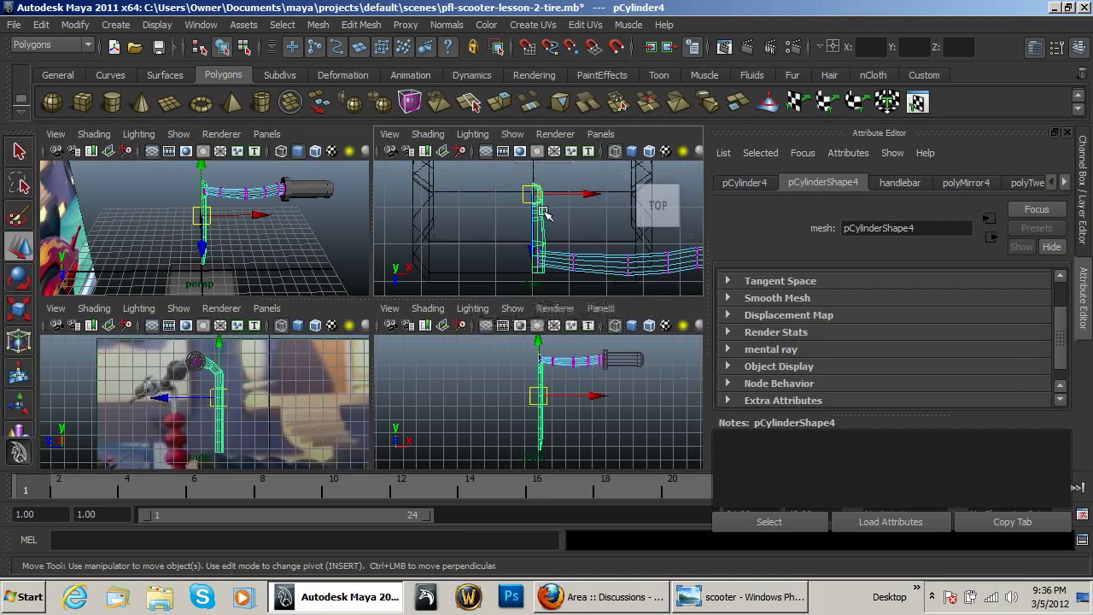
click(476, 222)
click(533, 225)
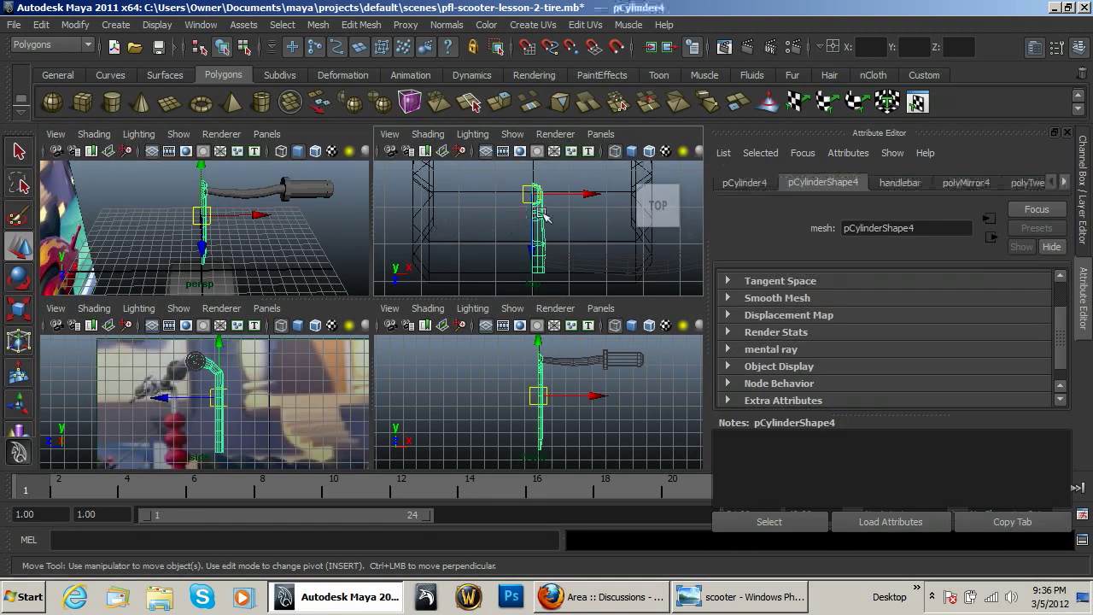
right_drag(498, 227, 504, 193)
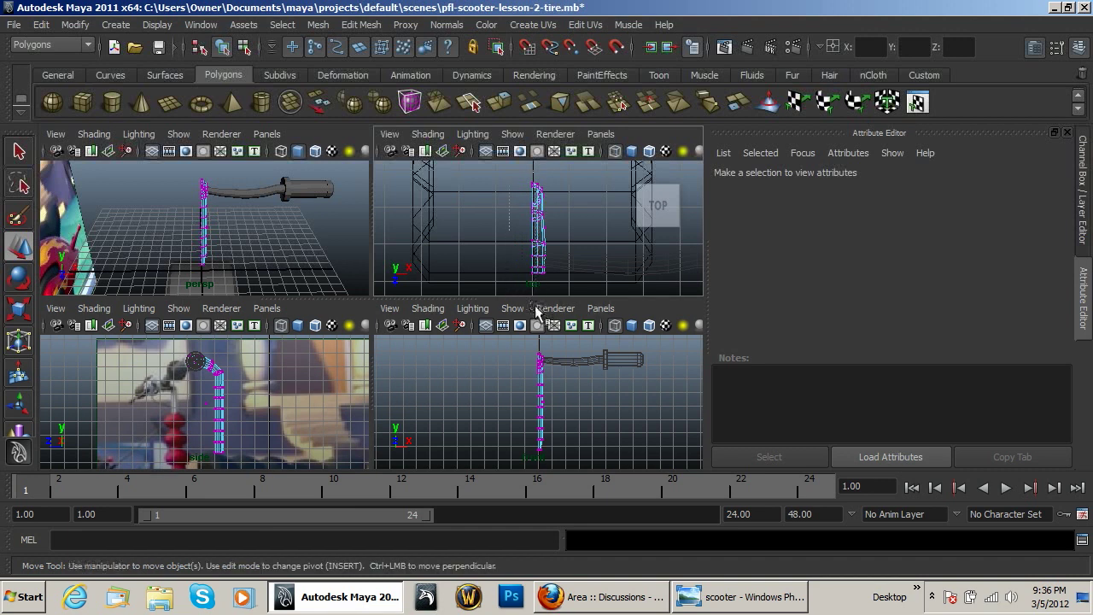
drag(535, 299, 534, 297)
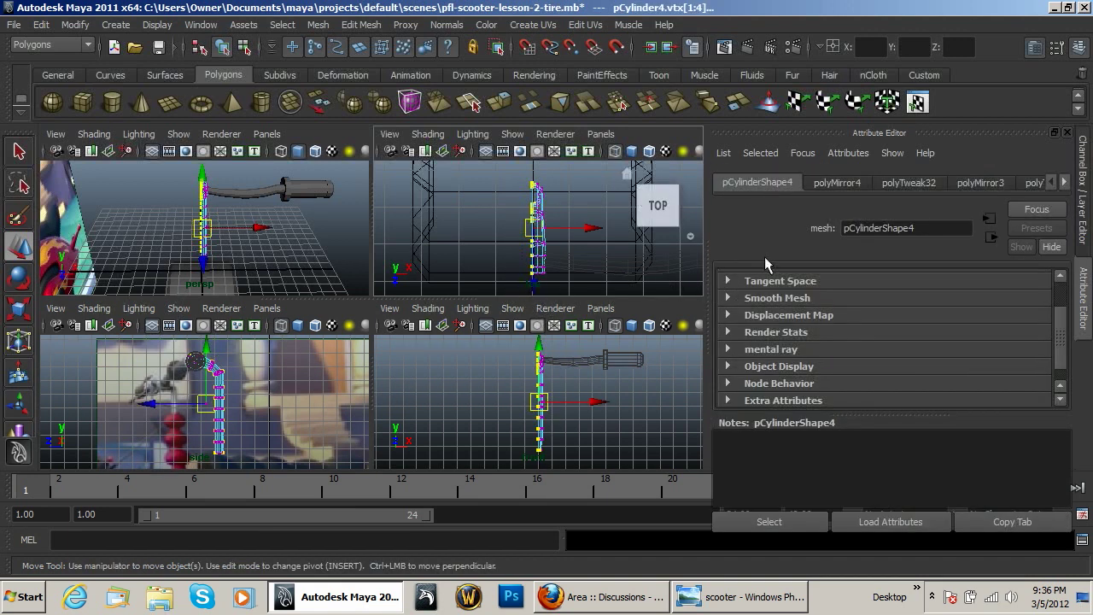
key(ctrl+a)
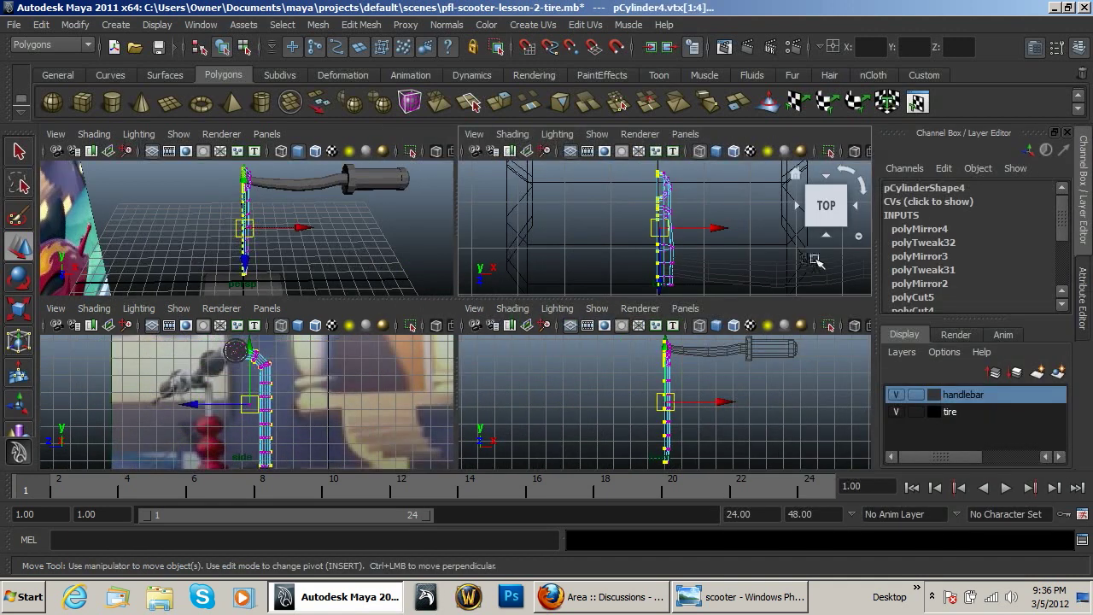
click(920, 204)
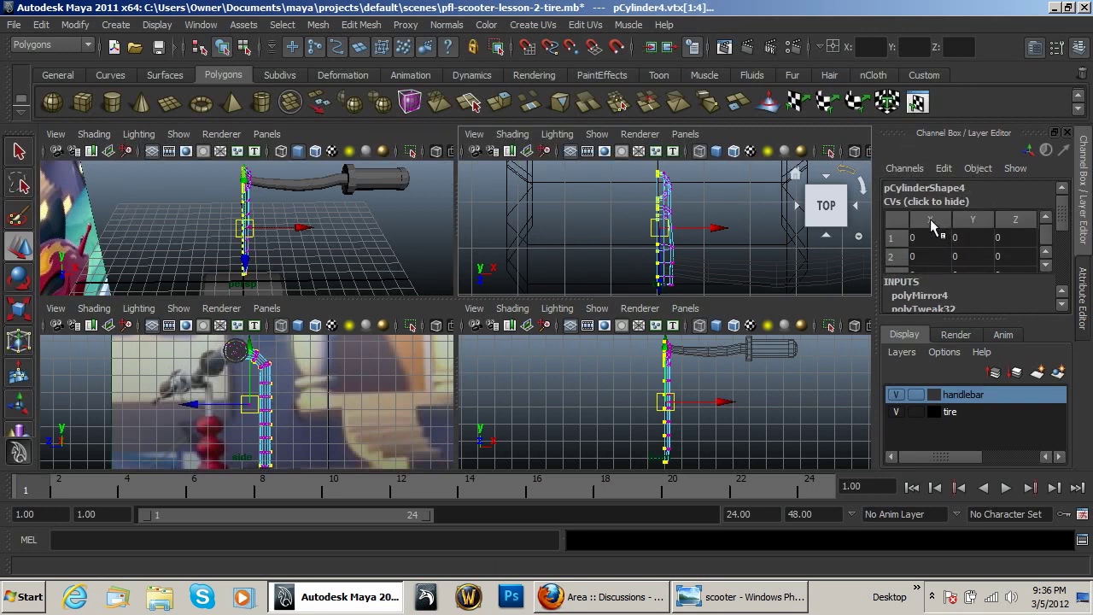
click(930, 221)
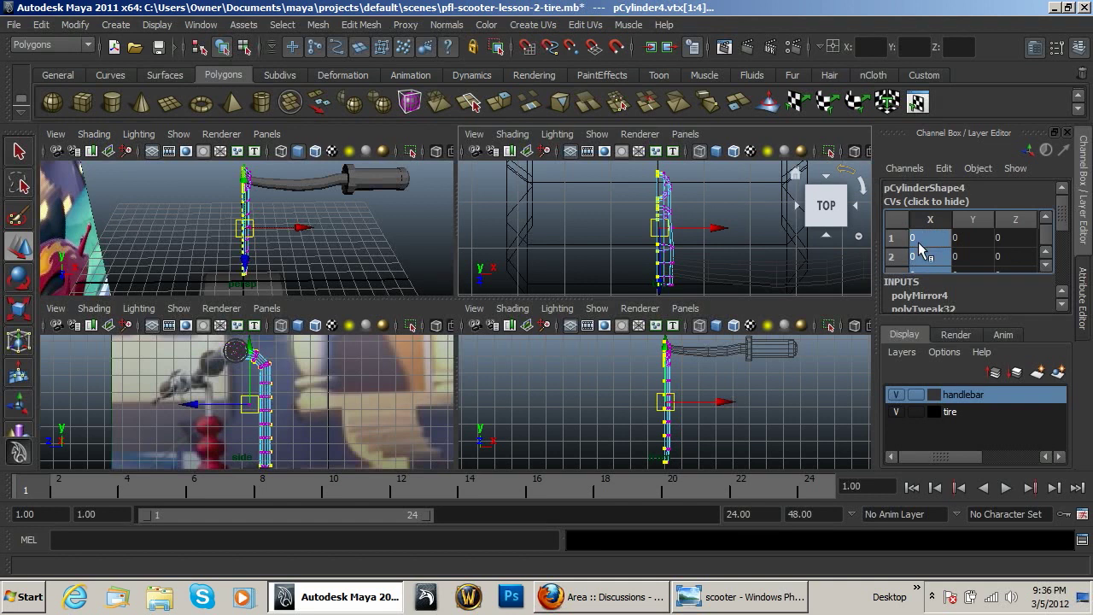
click(919, 239)
key(Return)
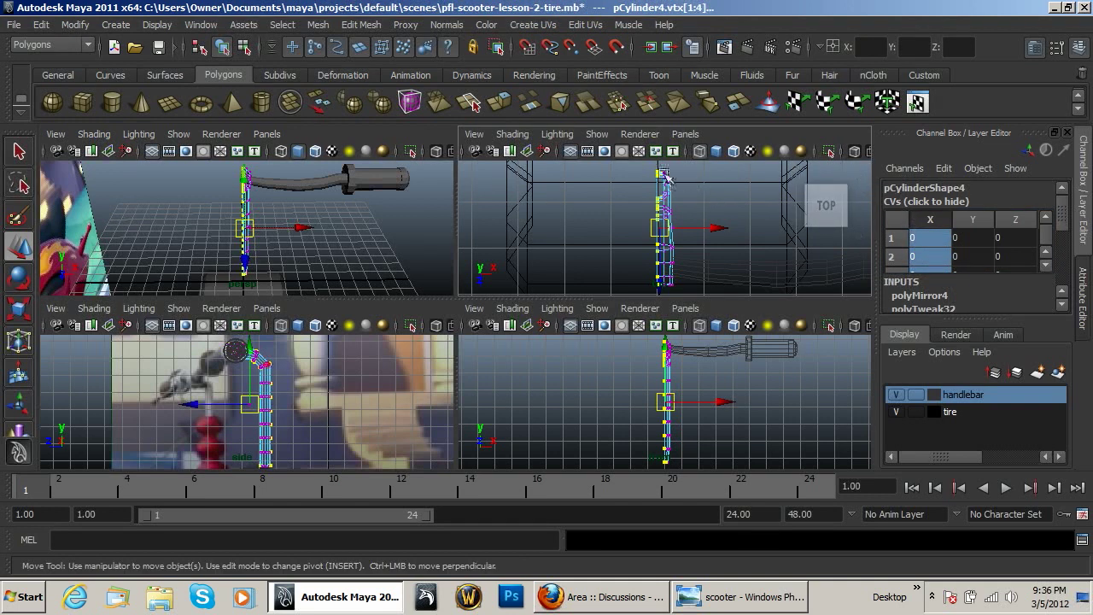
Return the handlebar post to object mode and mirror its geometry in the +X direction.
right_click(670, 242)
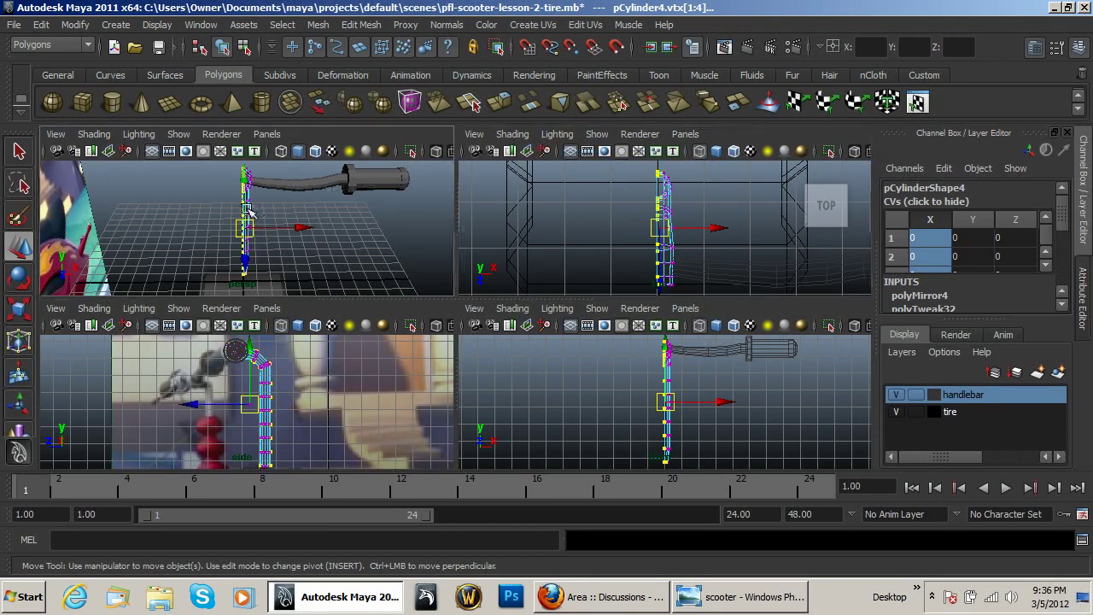
click(310, 234)
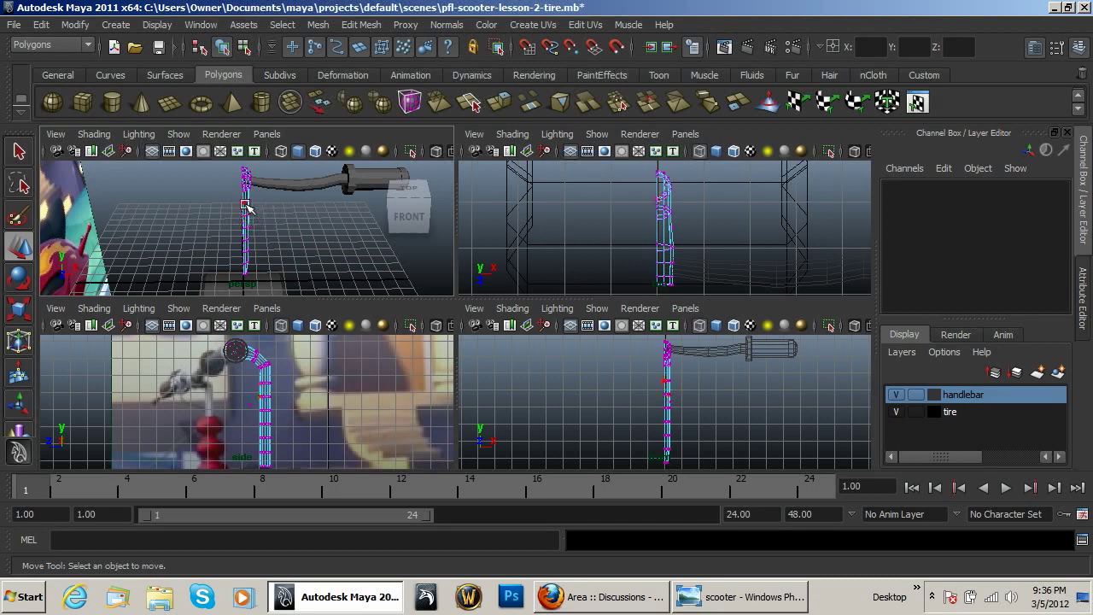
right_drag(247, 208, 309, 186)
click(245, 213)
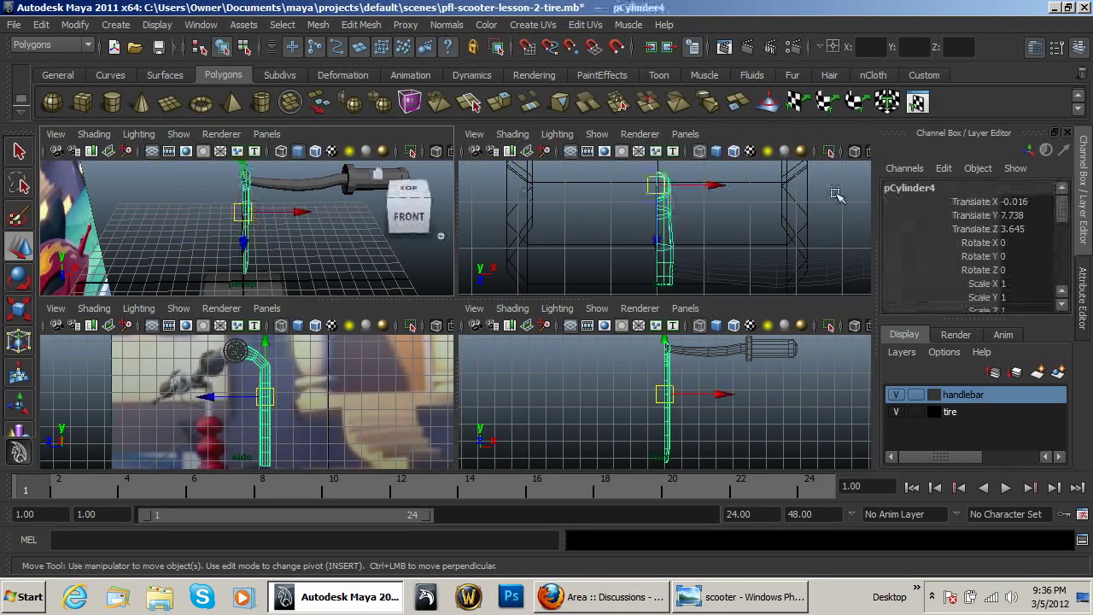
click(351, 103)
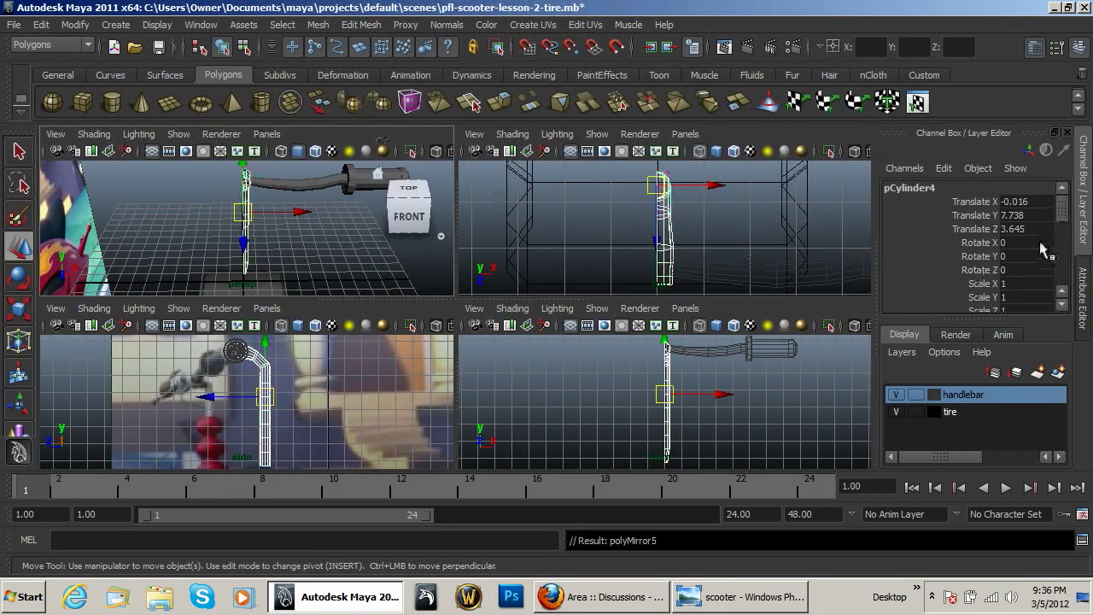
key(ctrl+a)
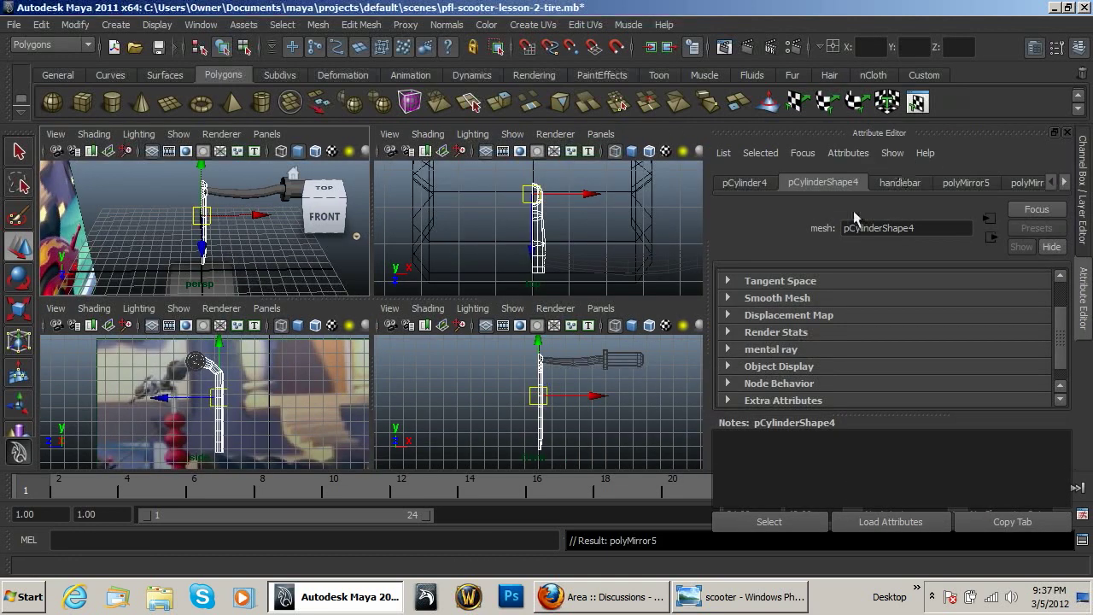
click(965, 183)
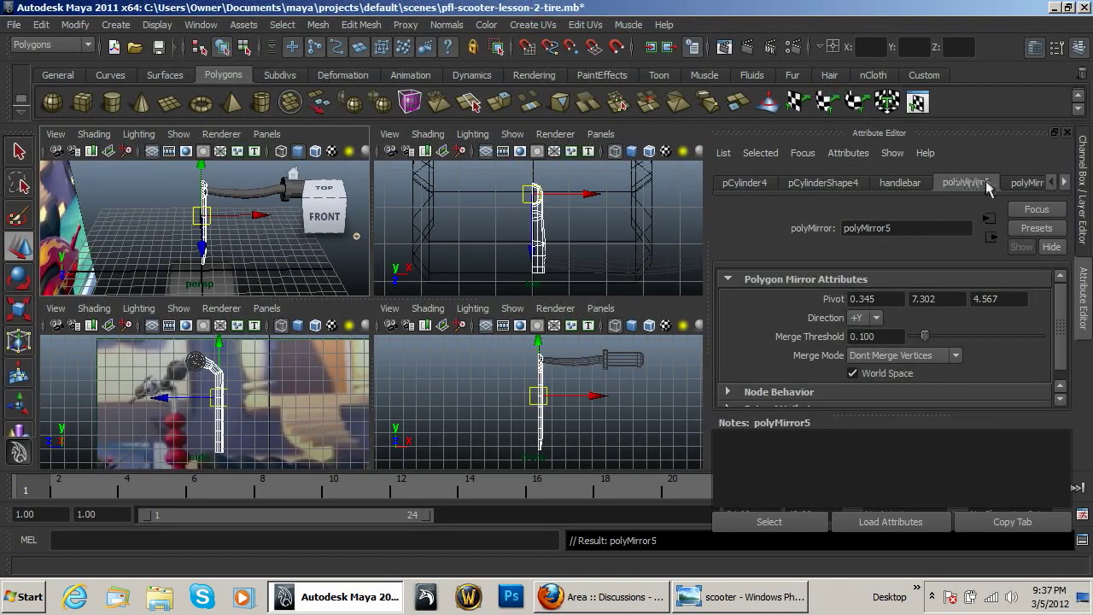
click(879, 316)
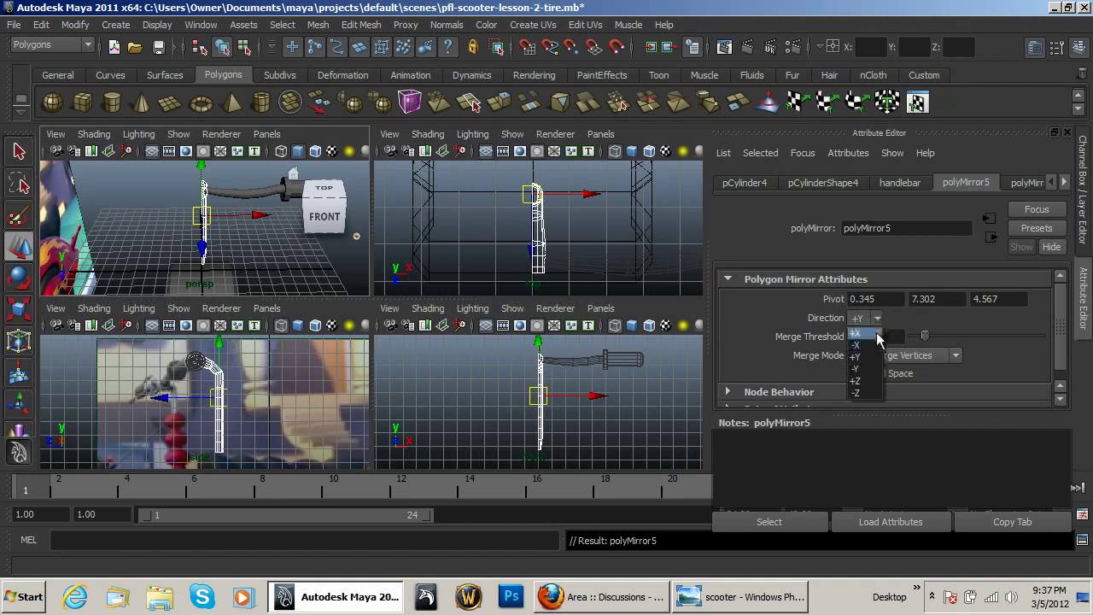
click(864, 334)
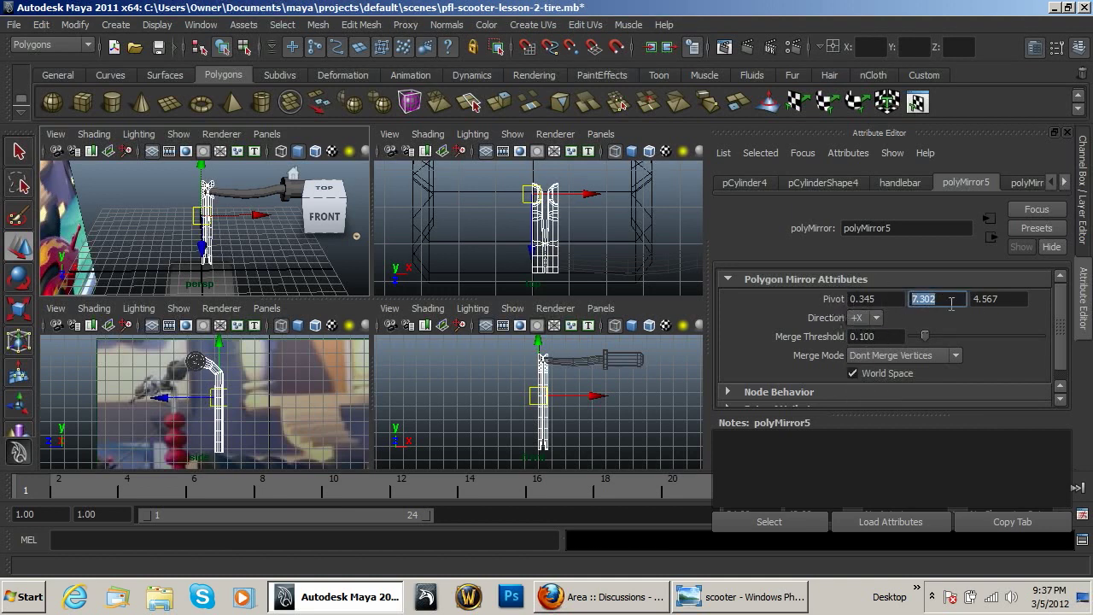
Set the post mirror's pivot to 0, 0, 0 and its merge mode to Merge Border Vertices.
text(0)
click(989, 300)
drag(877, 298, 866, 298)
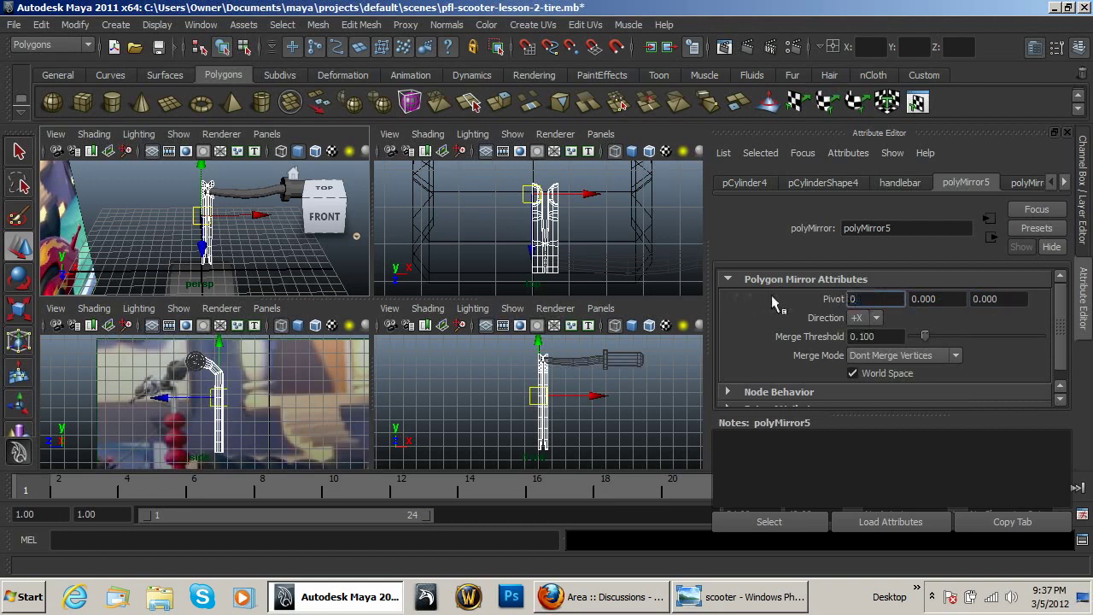
key(Return)
click(913, 357)
click(918, 384)
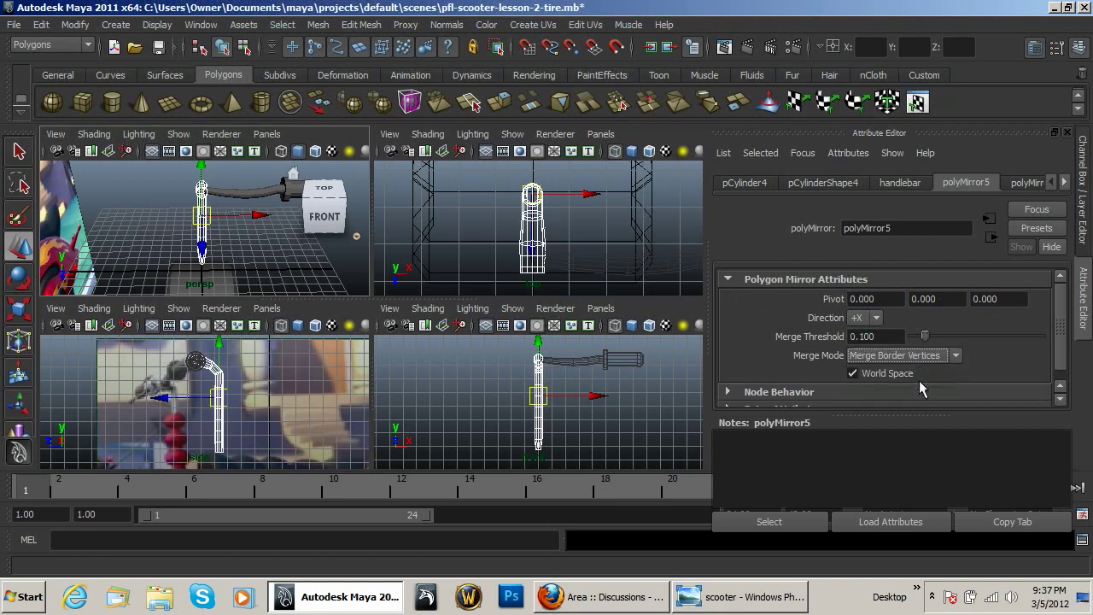
Inspect the lower end of the mirrored post and reduce the mirror's merge threshold to 0.093.
scroll(214, 215, up, 8)
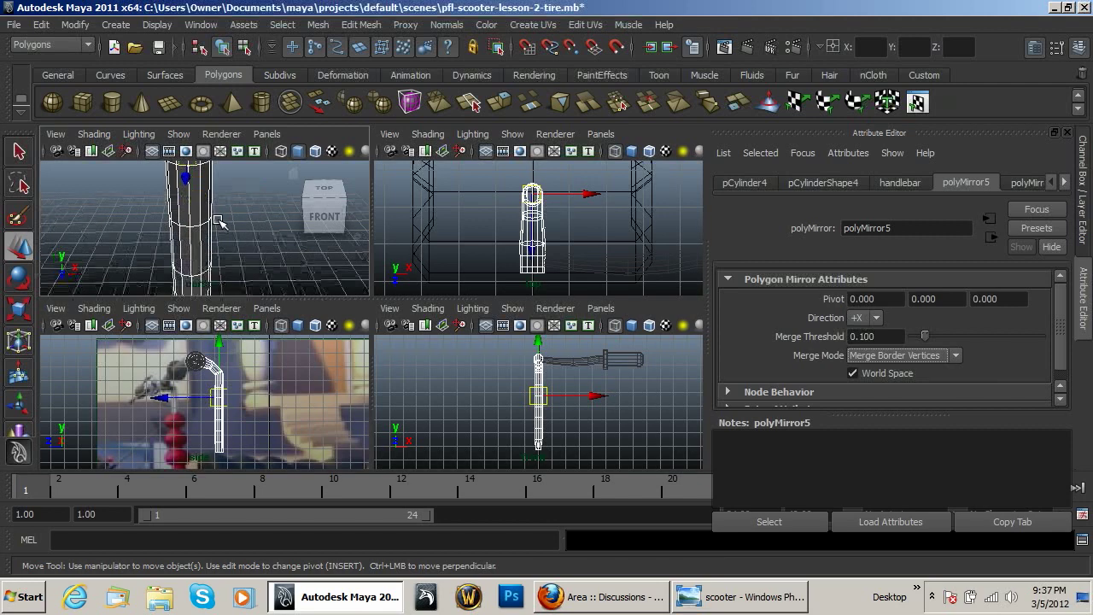
alt+middle_drag(214, 195, 224, 167)
alt+middle_drag(224, 252, 227, 230)
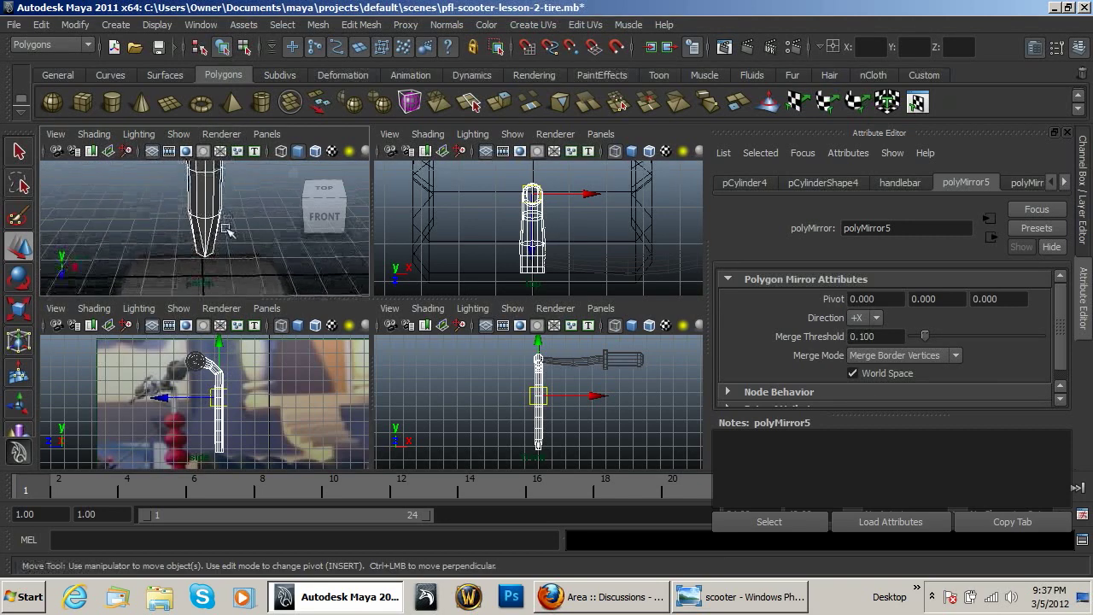
mouse_move(227, 230)
alt+mouse_down()
mouse_move(220, 214)
mouse_move(224, 244)
mouse_move(226, 215)
alt+mouse_up()
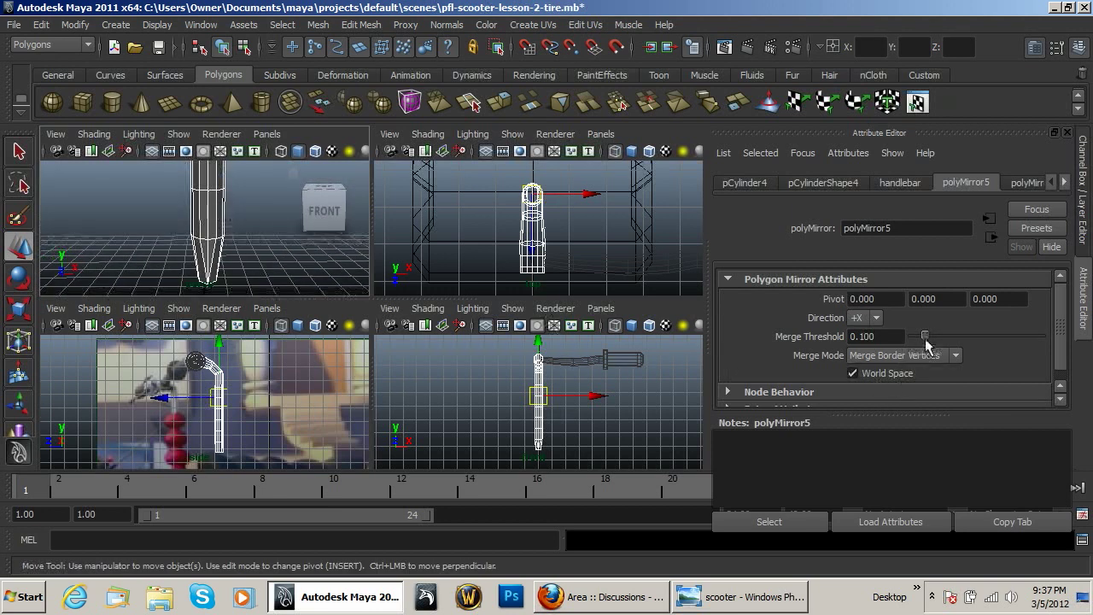
drag(926, 339, 922, 341)
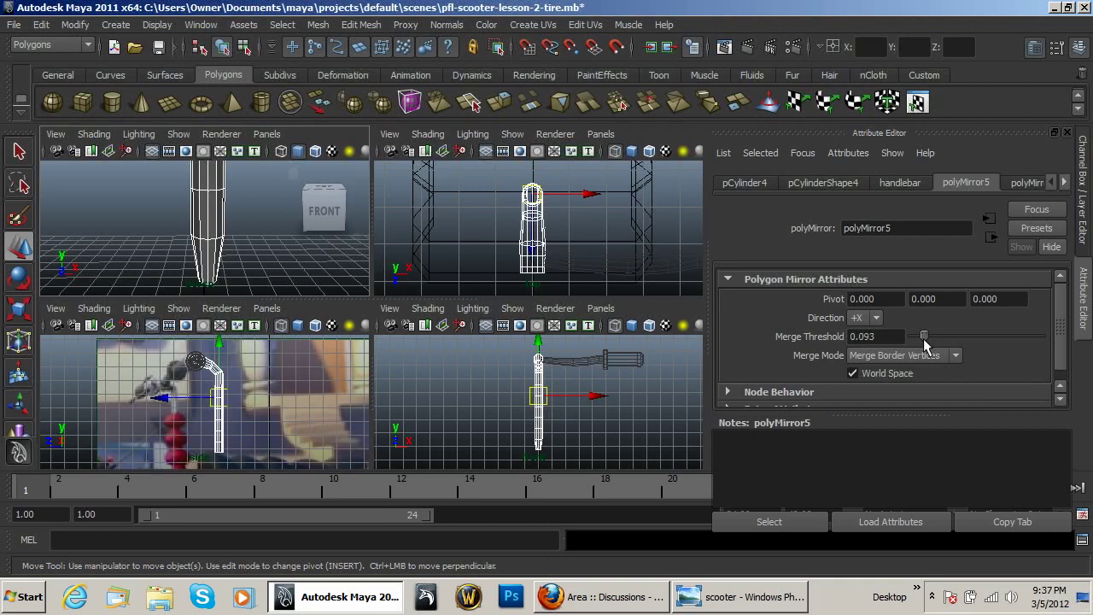
Mirror the curved handlebar tube in the +X direction with the mirror's pivot X set to 0, leaving vertices unmerged, and deselect it.
alt+drag(229, 208, 195, 282)
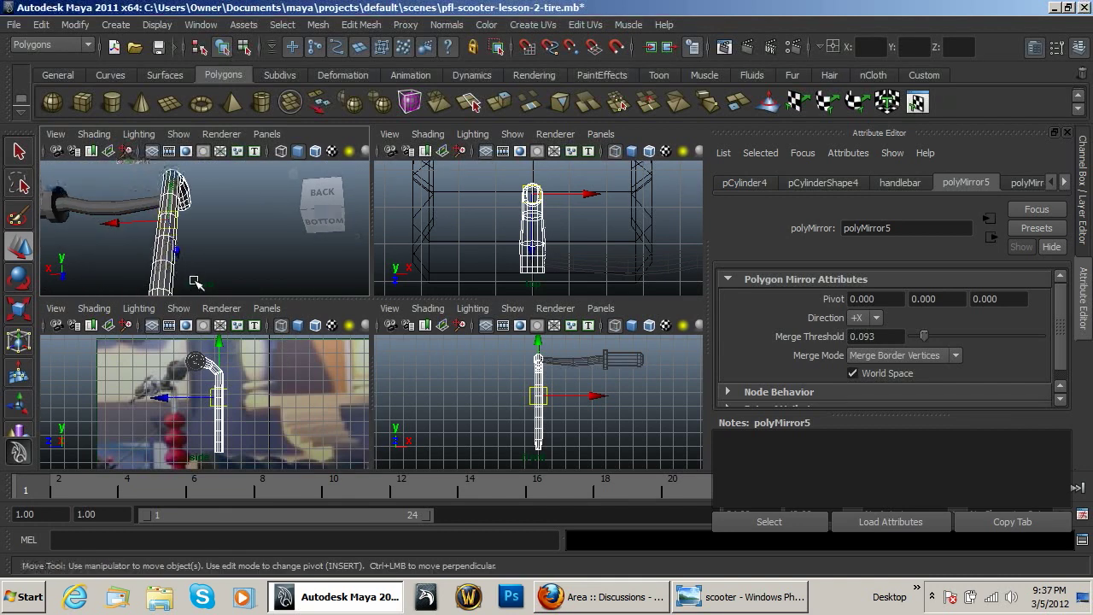
click(142, 198)
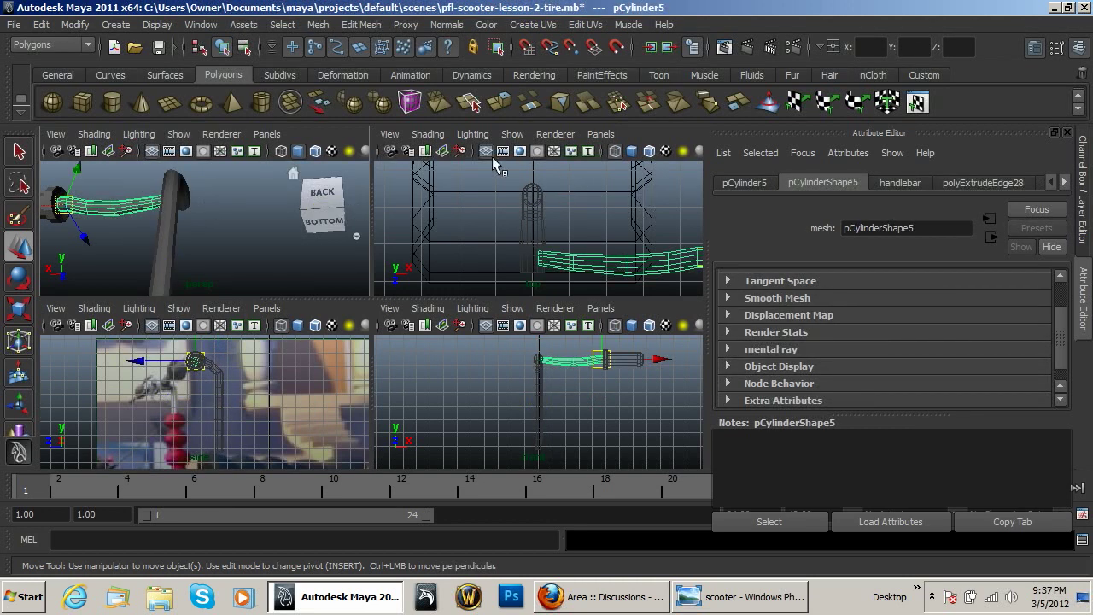
click(359, 102)
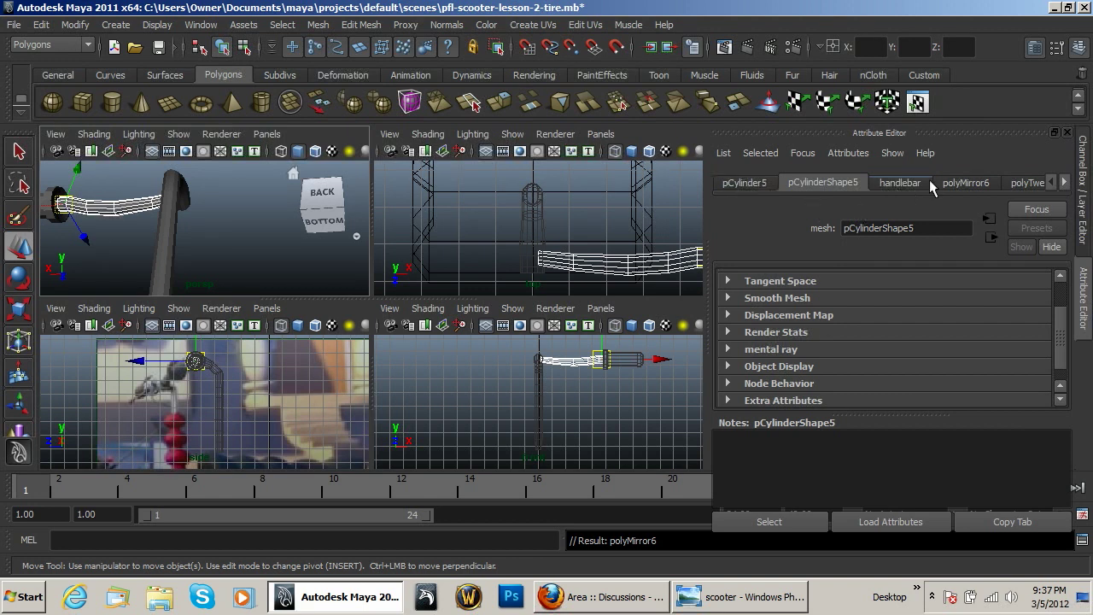
click(973, 183)
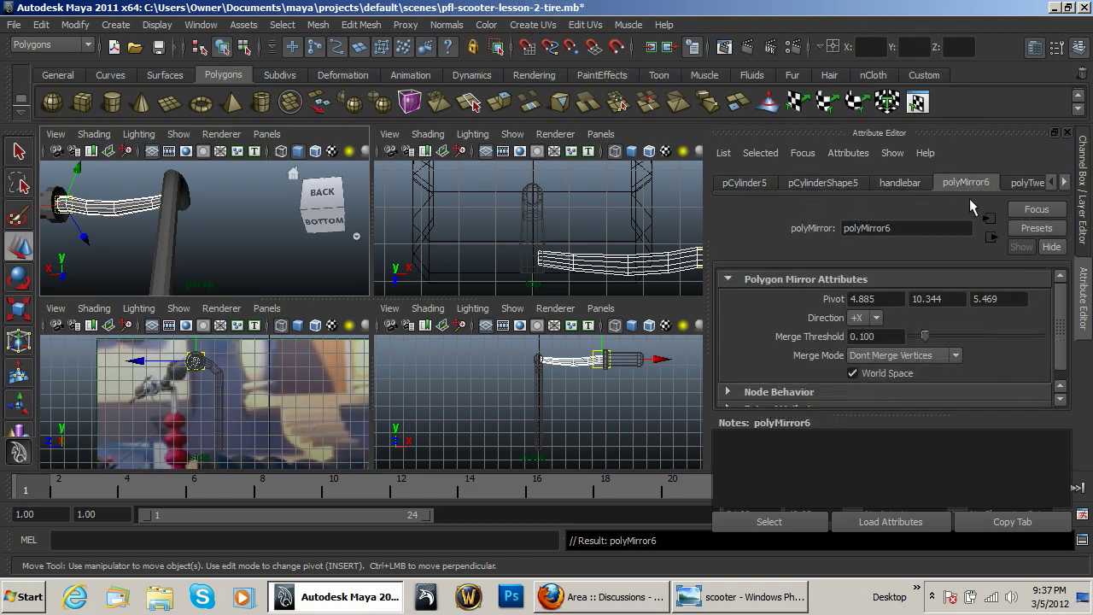
click(875, 318)
click(871, 335)
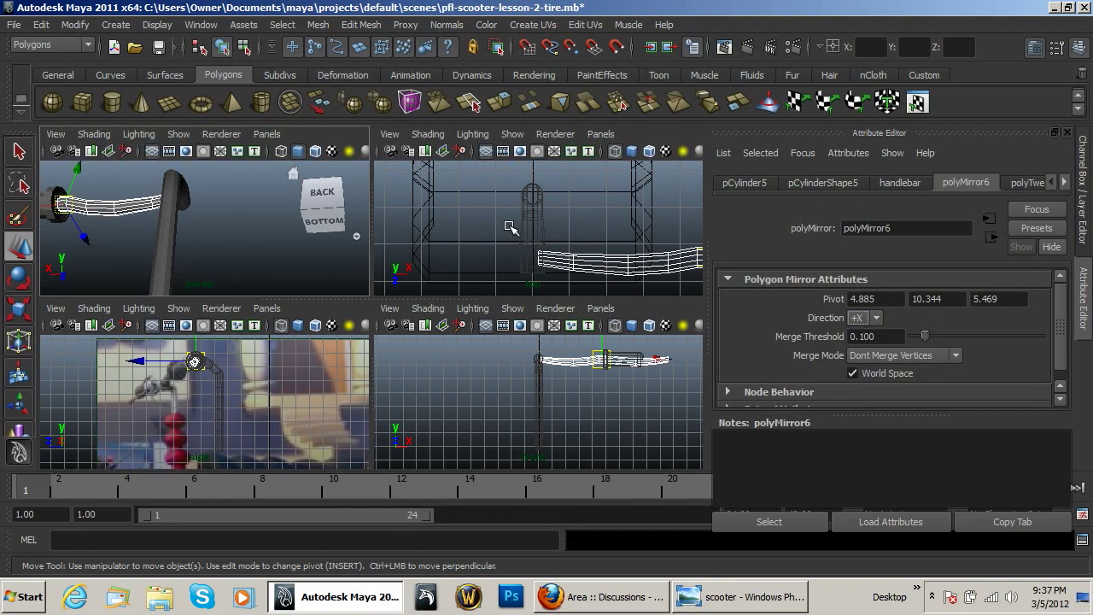
click(893, 299)
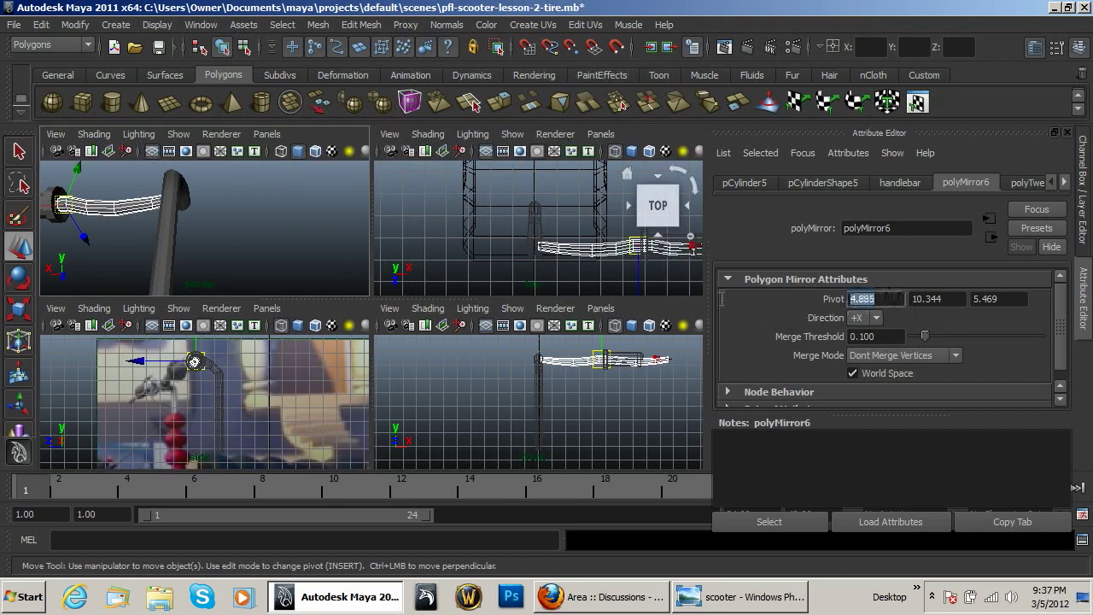
text(0)
key(Return)
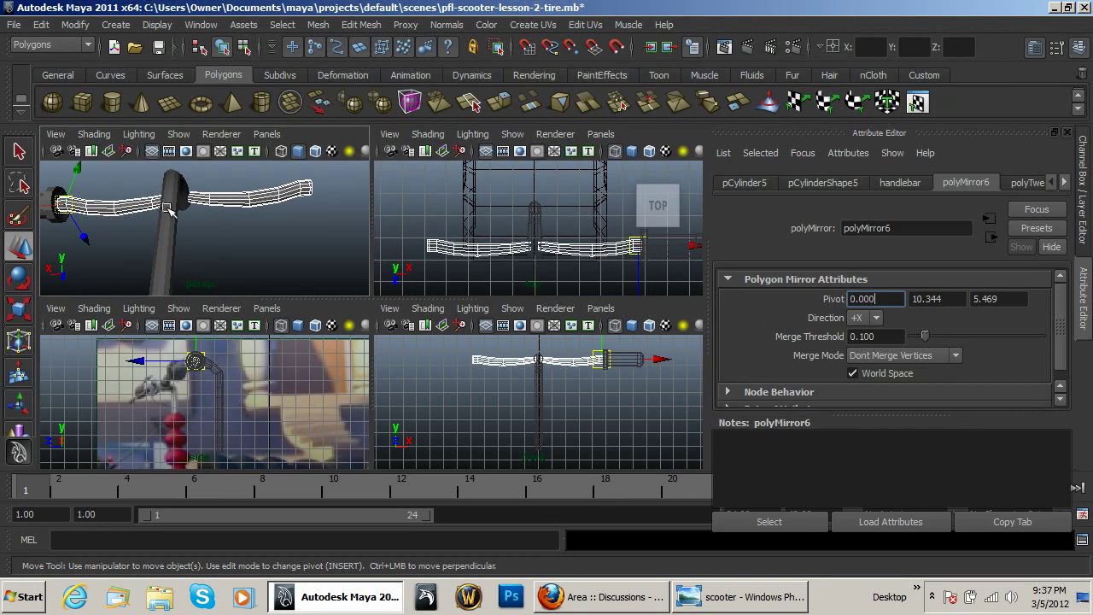
click(62, 203)
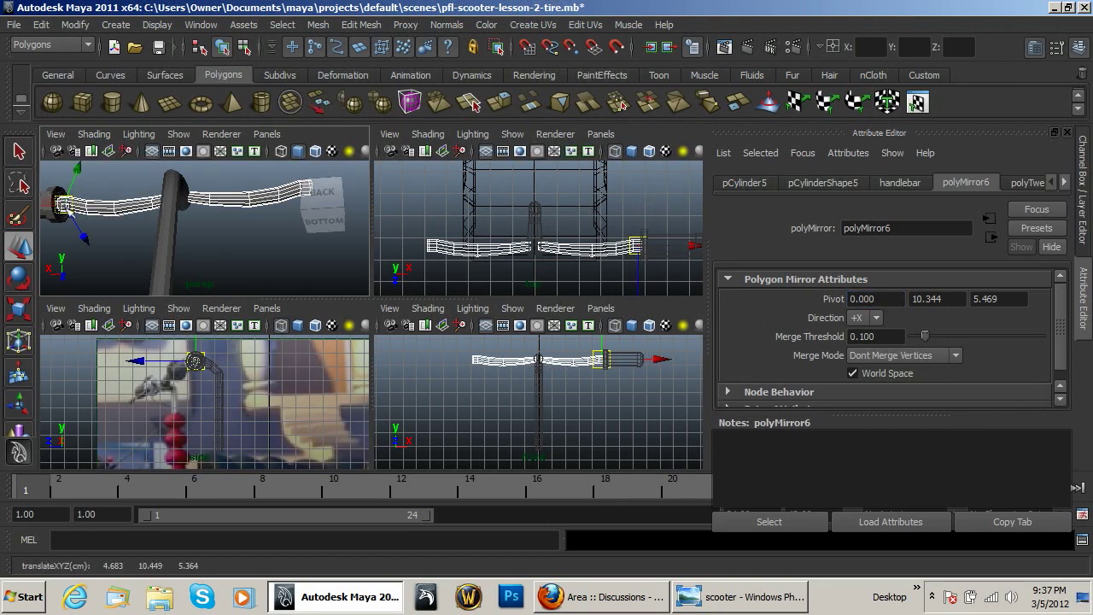
click(99, 248)
alt+drag(99, 248, 122, 244)
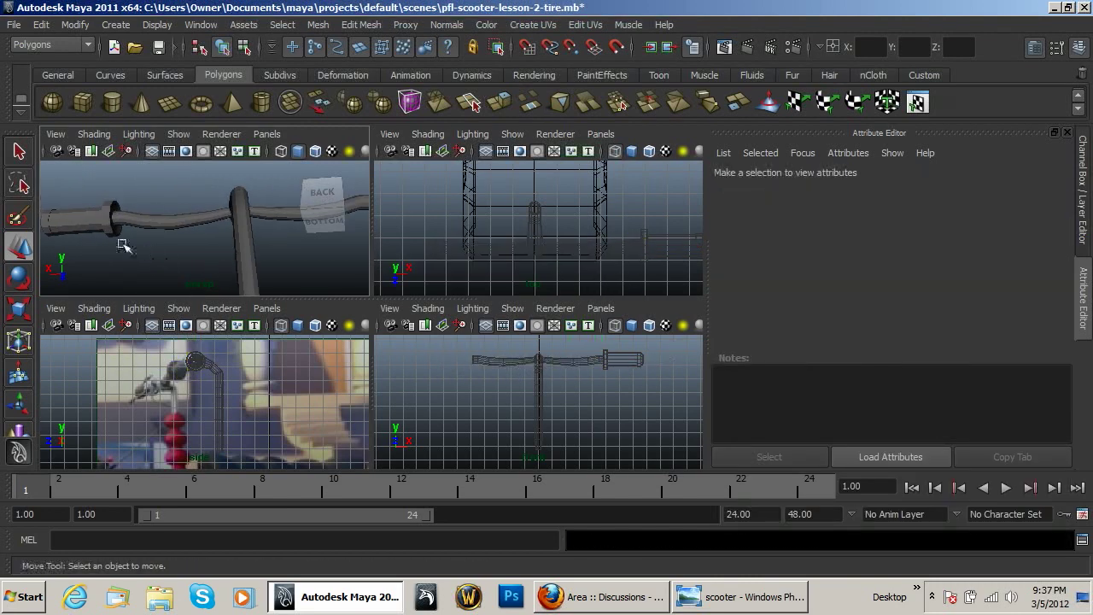
key(super)
click(86, 215)
click(884, 51)
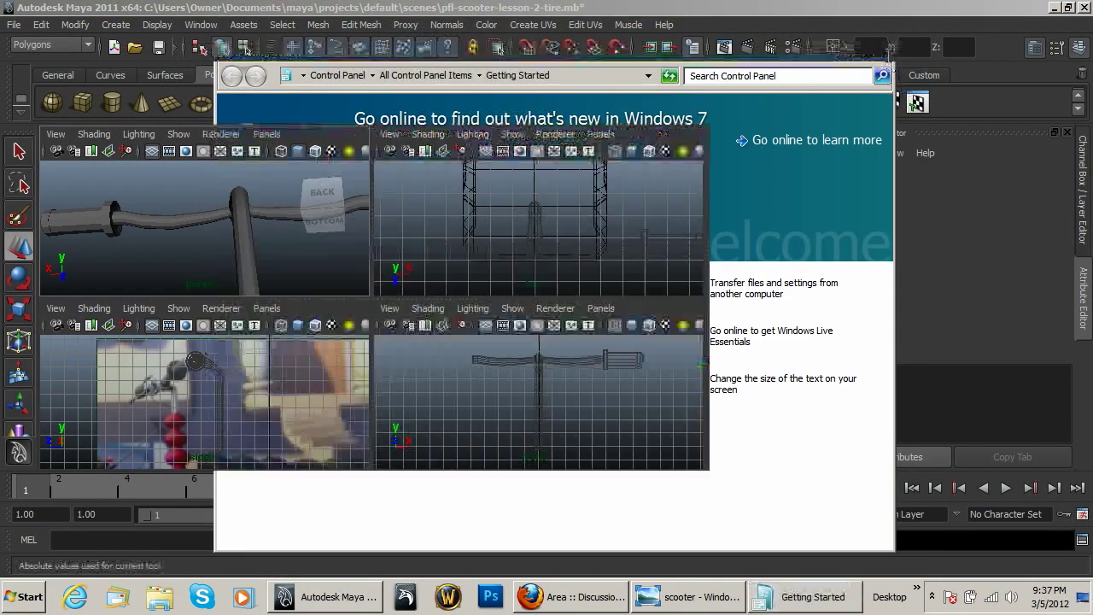
Mirror the handlebar grip's geometry across the centre line with the mirror's pivot X set to 0 and direction -X.
key(w)
click(73, 224)
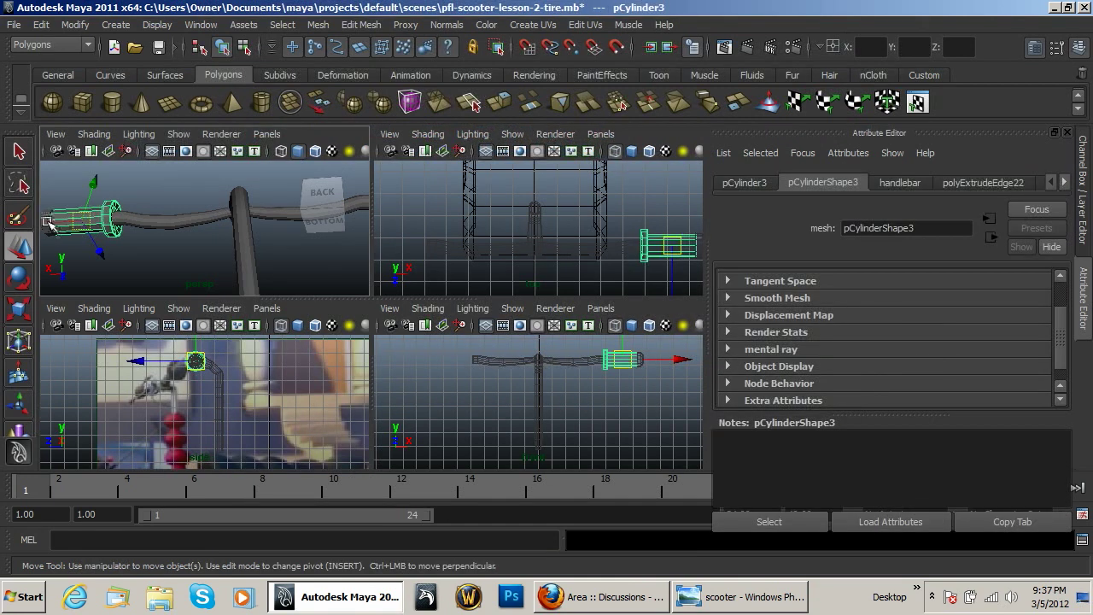
click(351, 103)
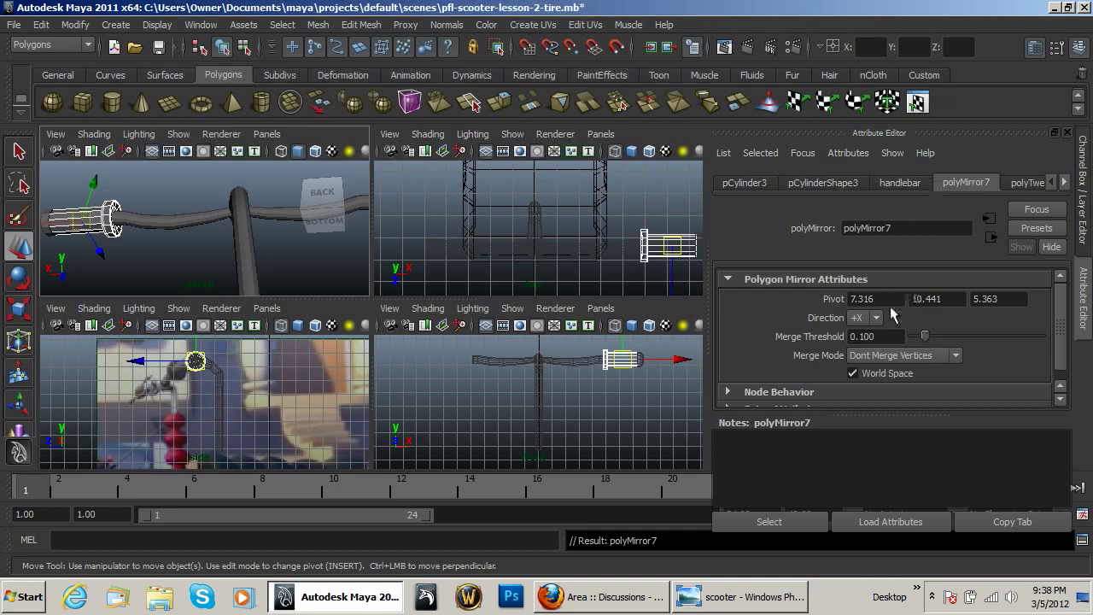
click(894, 298)
text(0)
key(Return)
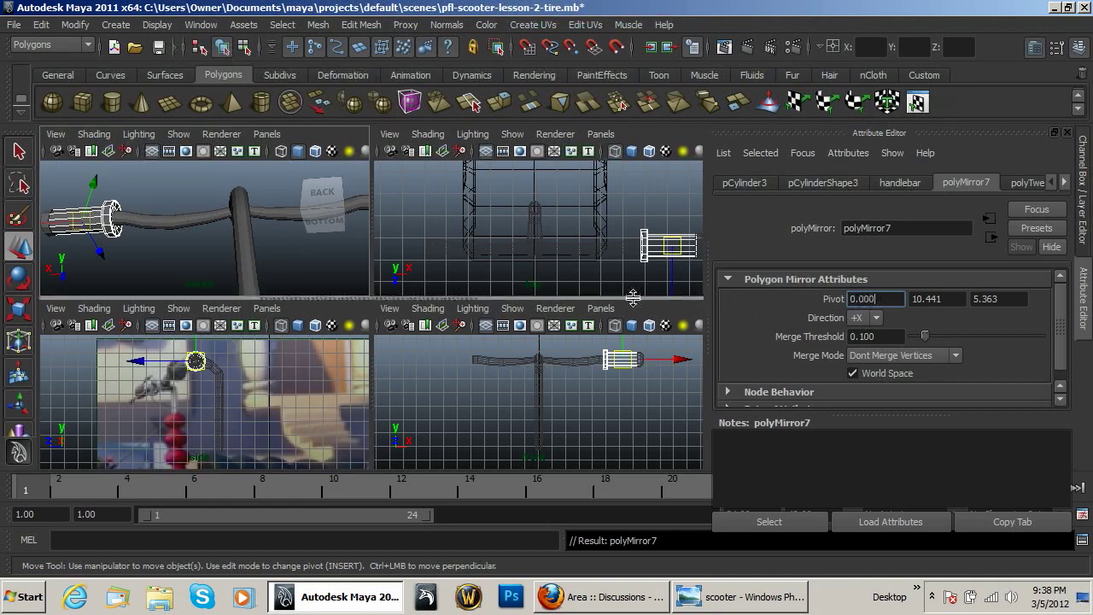
scroll(593, 249, down, 4)
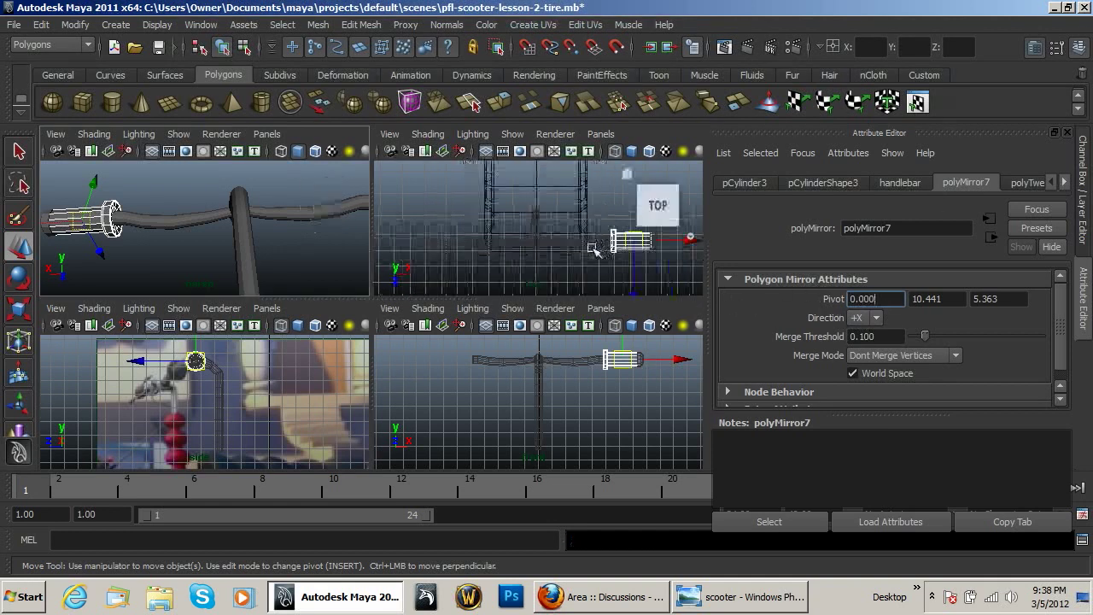
scroll(493, 262, up, 3)
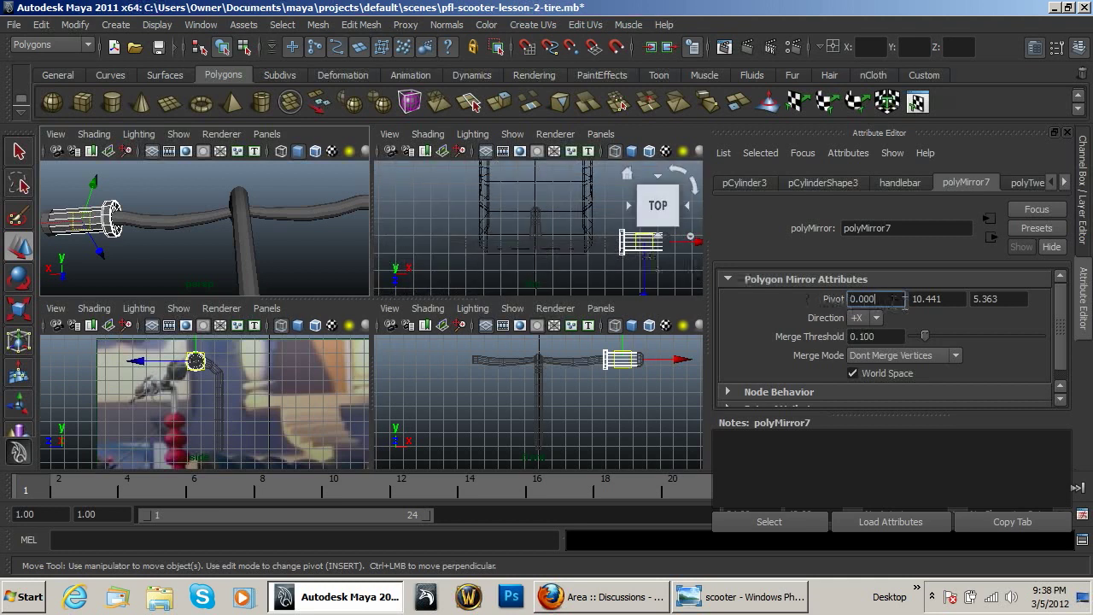
click(871, 317)
click(862, 336)
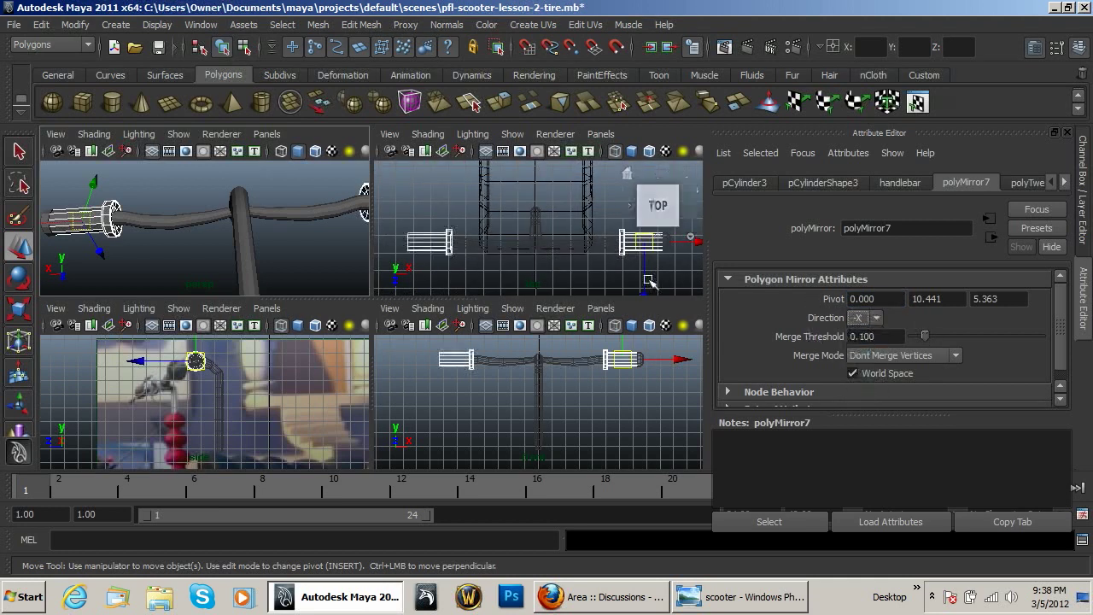
Mirror the grip's rounded end cap with the mirror's pivot X set to 0 and direction +X, and deselect it.
click(44, 219)
click(355, 108)
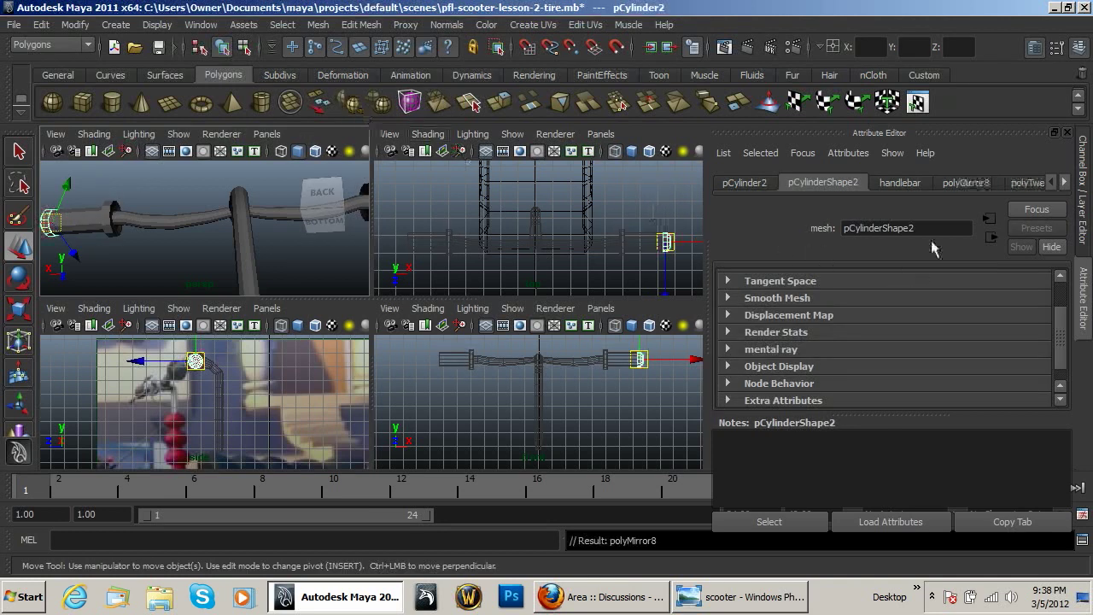
click(966, 183)
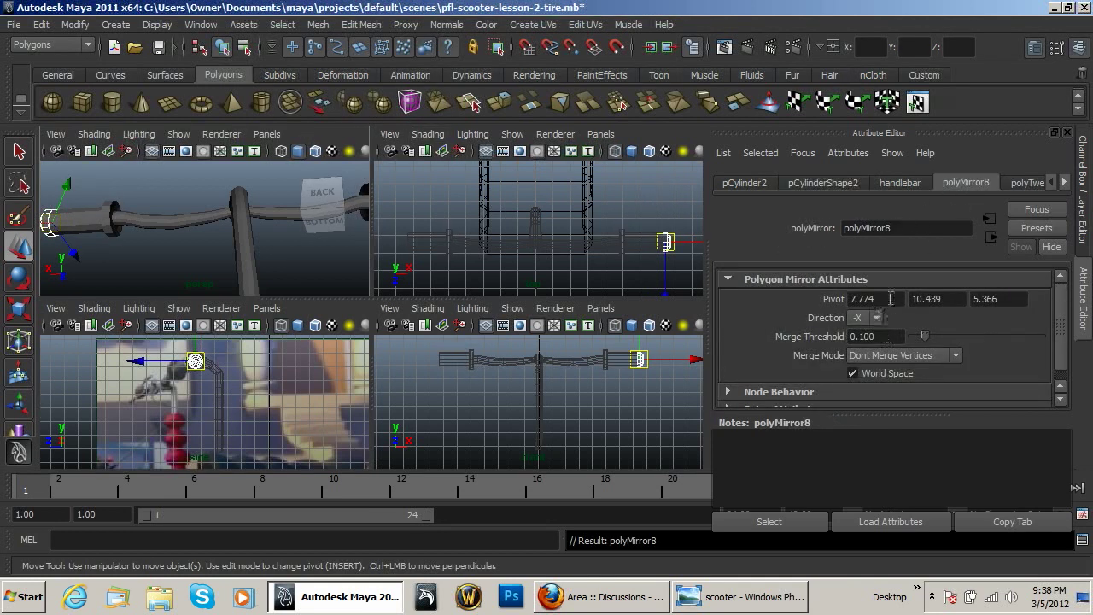
drag(891, 298, 748, 303)
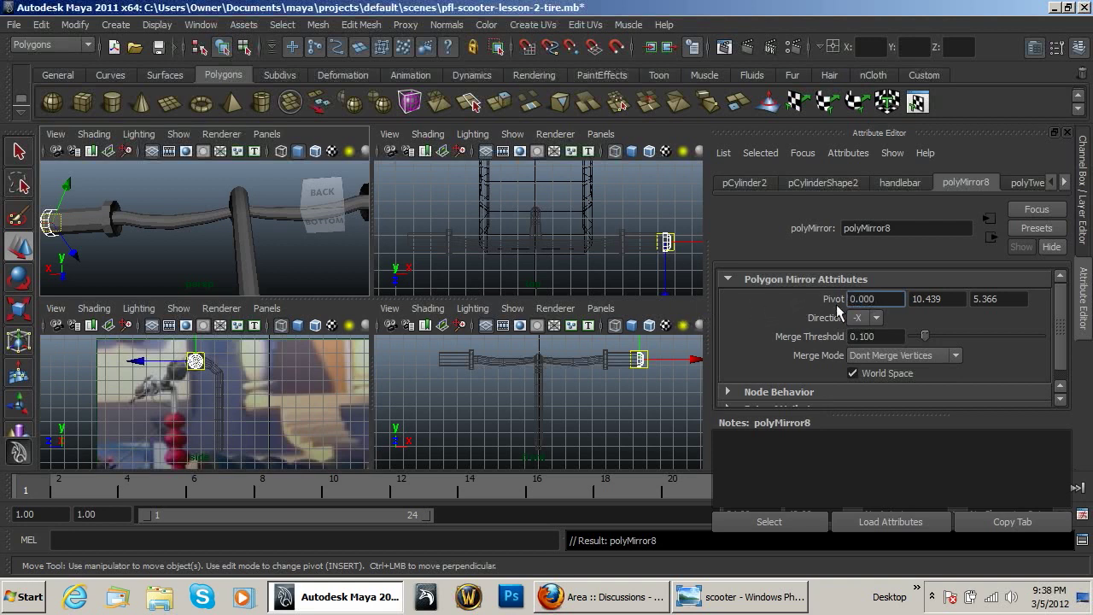
click(861, 317)
click(858, 317)
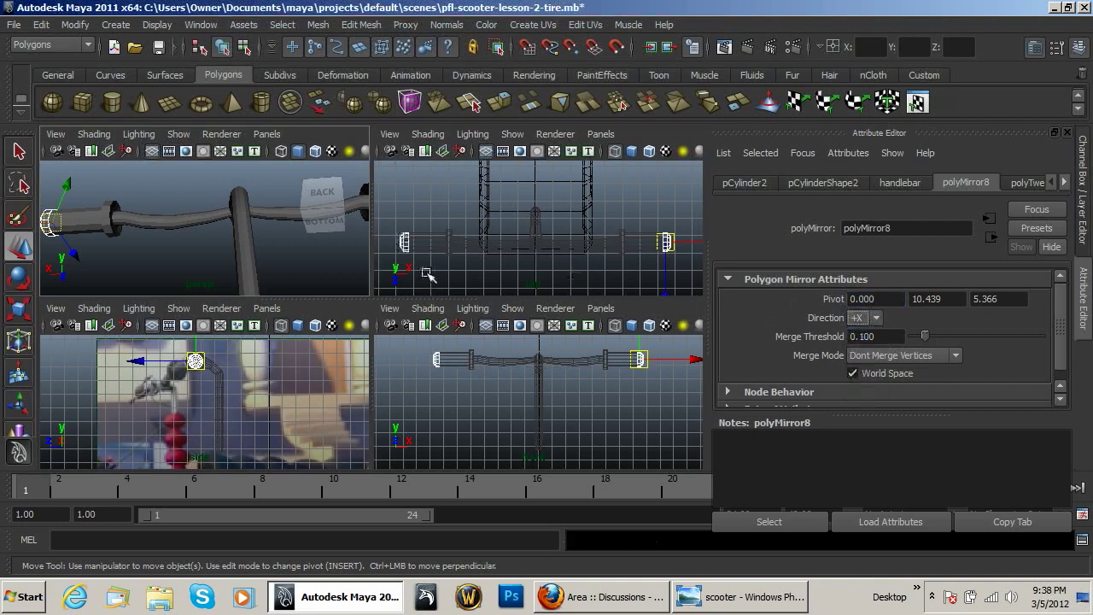
click(442, 197)
Inspect the mirrored handlebar assembly from the back, side and above in the perspective view.
alt+drag(235, 226, 196, 207)
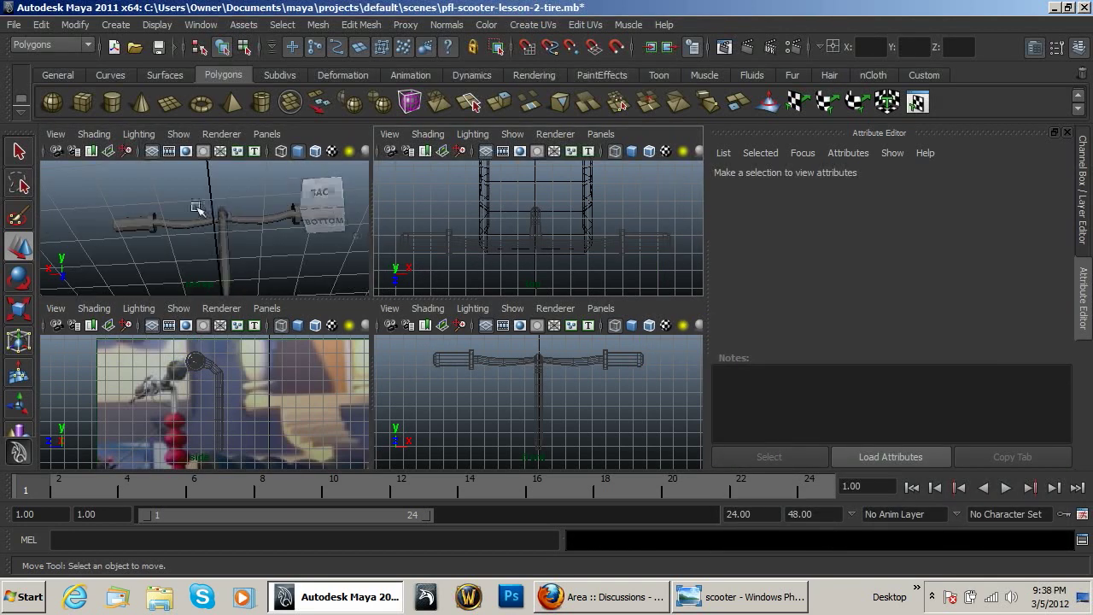
click(232, 247)
alt+drag(232, 248, 230, 278)
click(251, 234)
alt+middle_drag(251, 234, 270, 320)
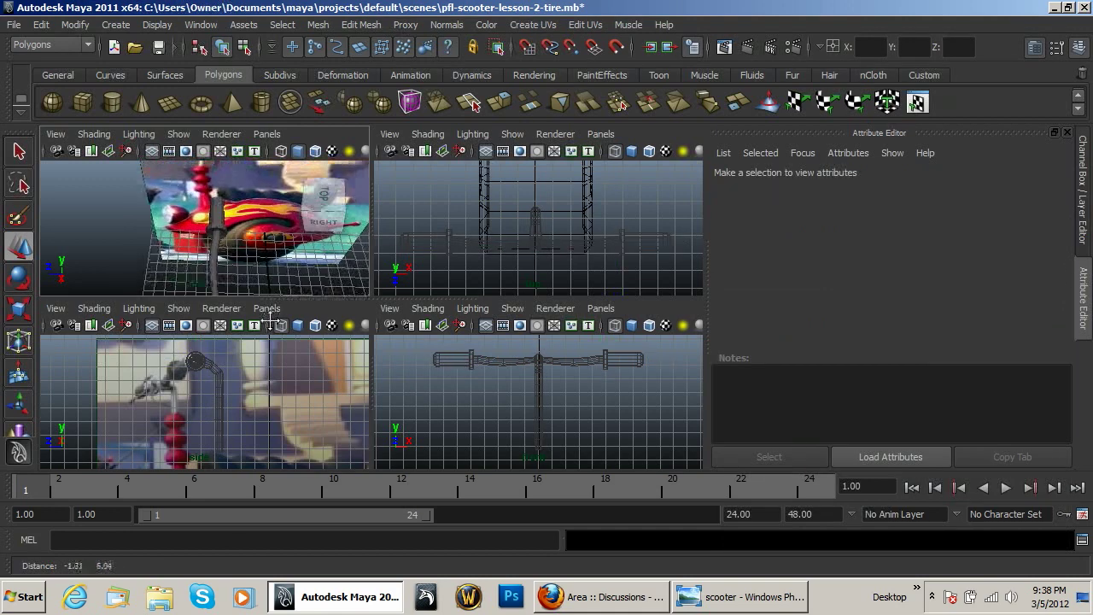
alt+right_drag(270, 321, 261, 274)
alt+drag(261, 273, 168, 208)
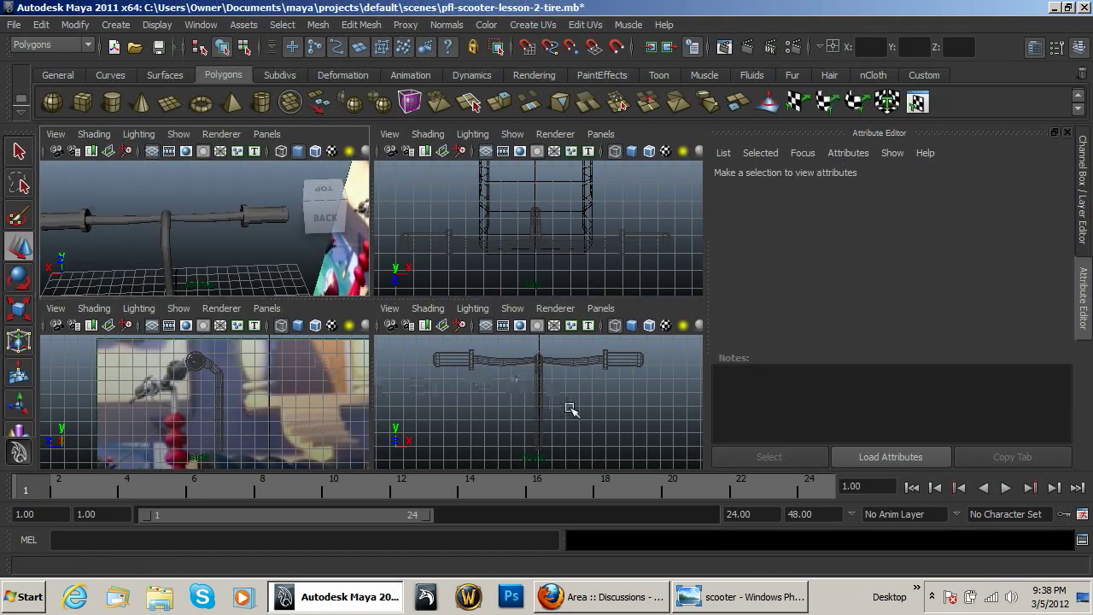
Add all handlebar parts to the handlebar layer, check by hiding and showing the layer, and deselect the parts.
drag(413, 351, 724, 448)
key(ctrl+a)
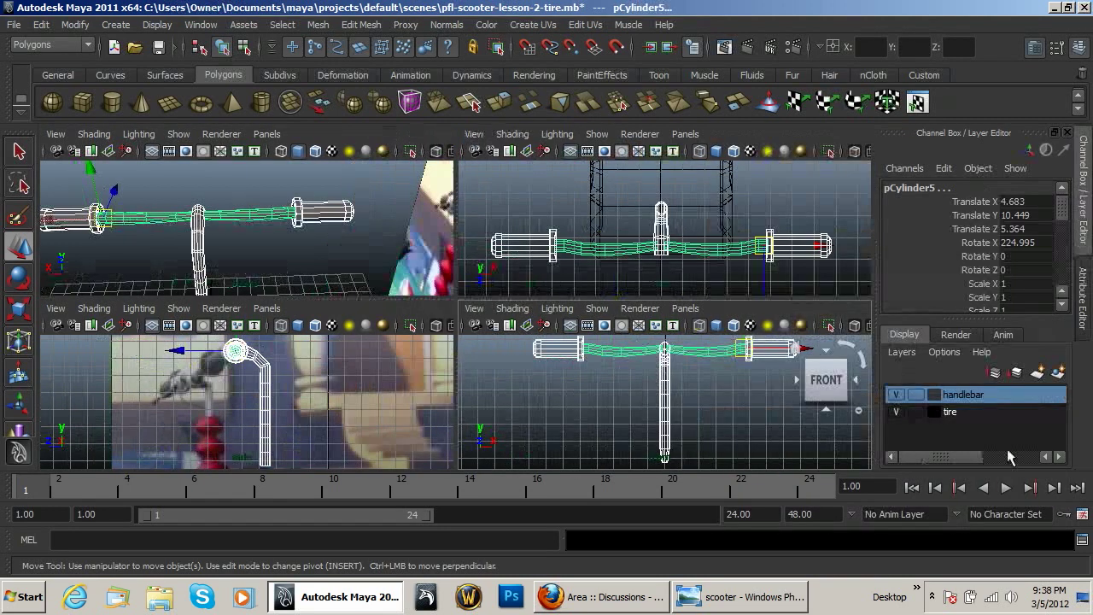
right_click(979, 399)
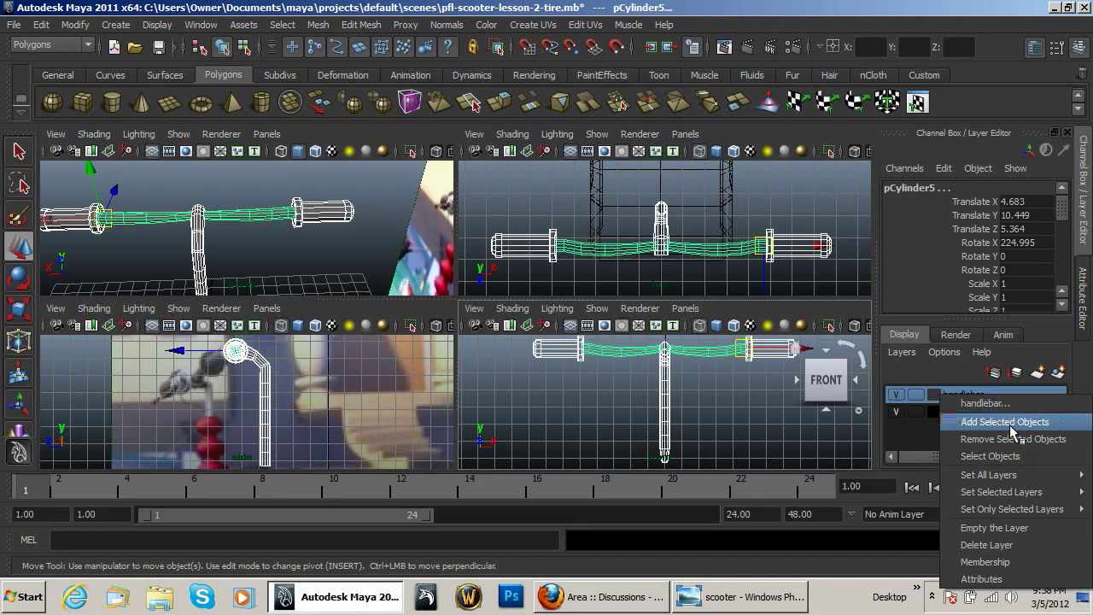
click(1008, 423)
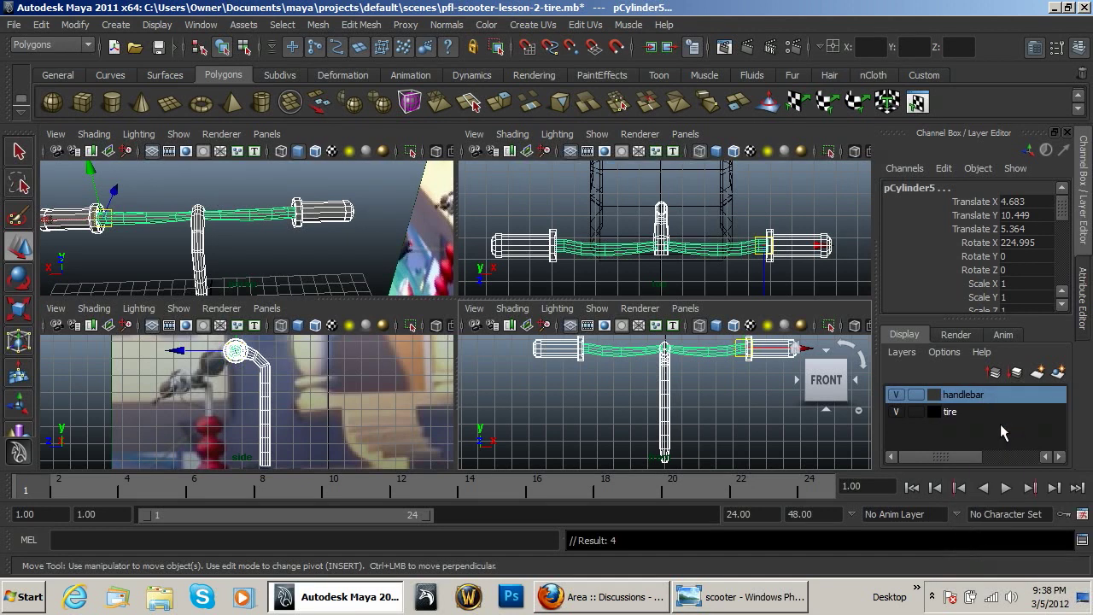
click(895, 395)
click(895, 395)
click(334, 276)
Compare the modelled handlebar with the scooter reference photo in Windows Photo Viewer, and close the photo.
alt+right_drag(395, 264, 354, 261)
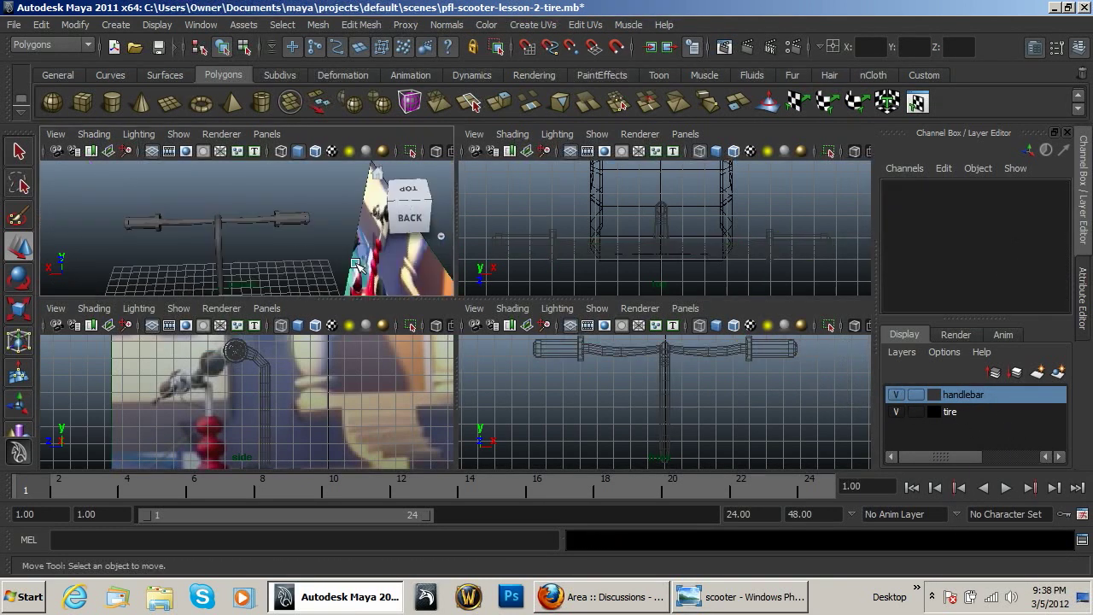
alt+drag(357, 265, 260, 219)
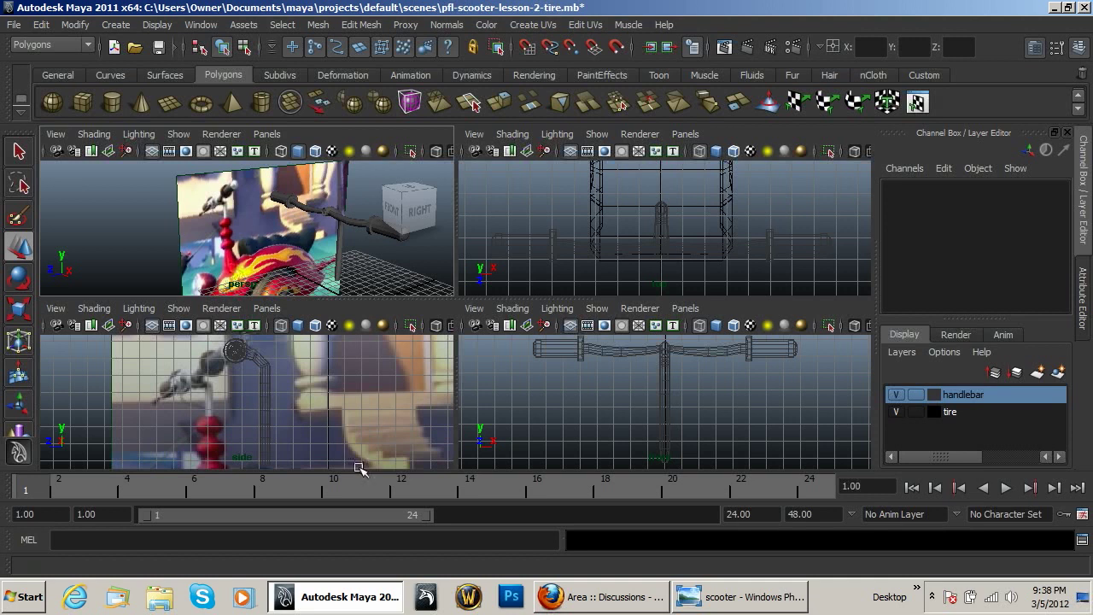
click(734, 597)
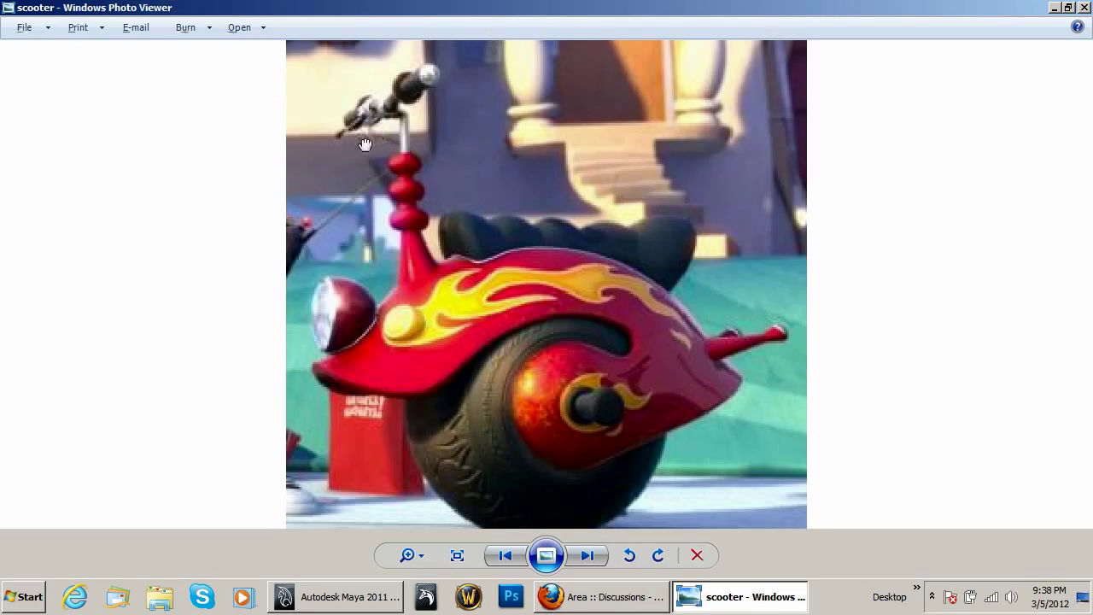
click(1085, 7)
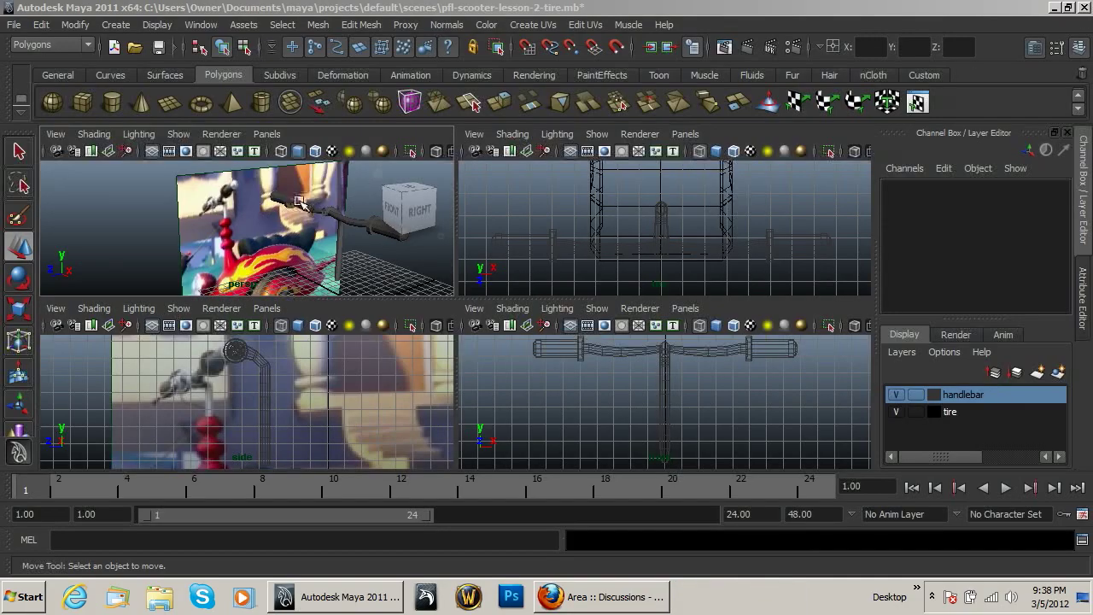
alt+drag(299, 200, 287, 229)
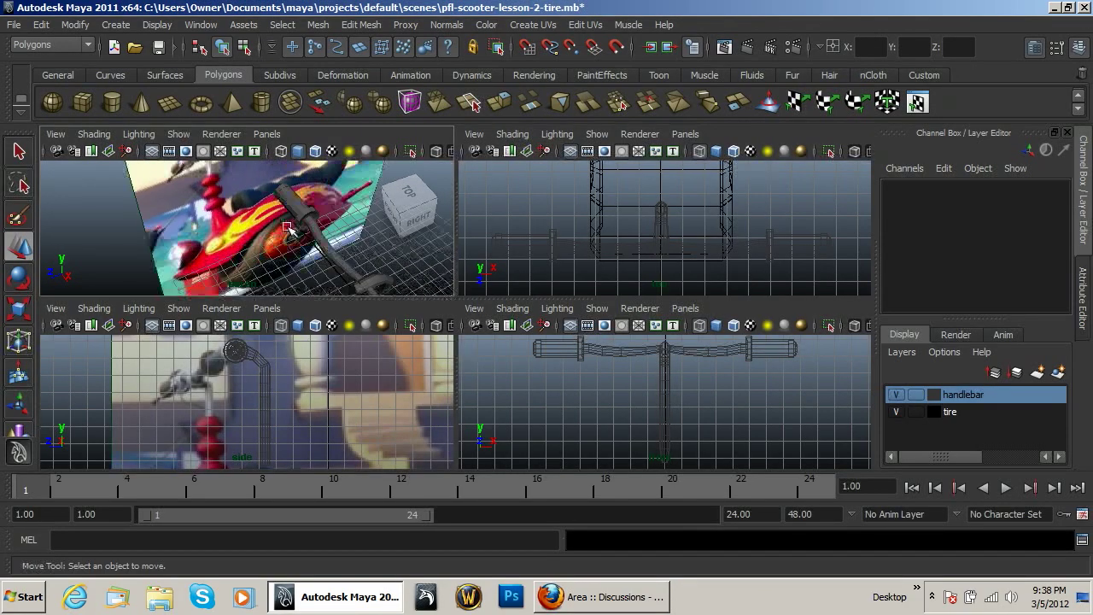
alt+right_drag(287, 227, 327, 235)
Draw a narrow polygon cube beside the inner collar of one grip in the top view and pull up its height.
alt+middle_drag(616, 270, 626, 233)
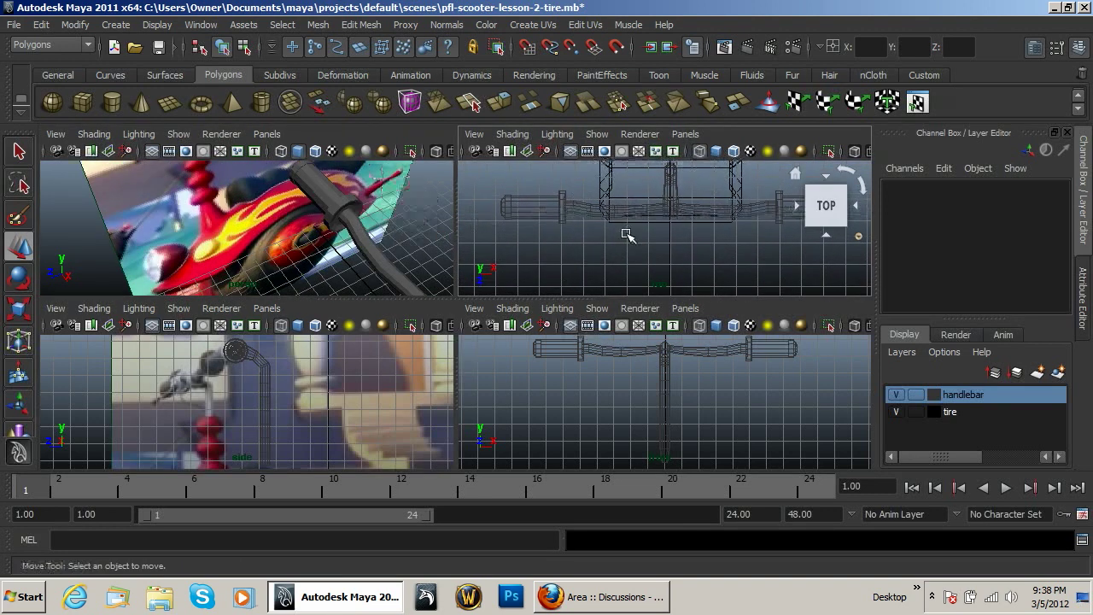
mouse_move(627, 236)
alt+right_down()
mouse_move(554, 213)
mouse_move(569, 251)
mouse_move(620, 208)
mouse_move(584, 222)
mouse_move(644, 227)
alt+right_up()
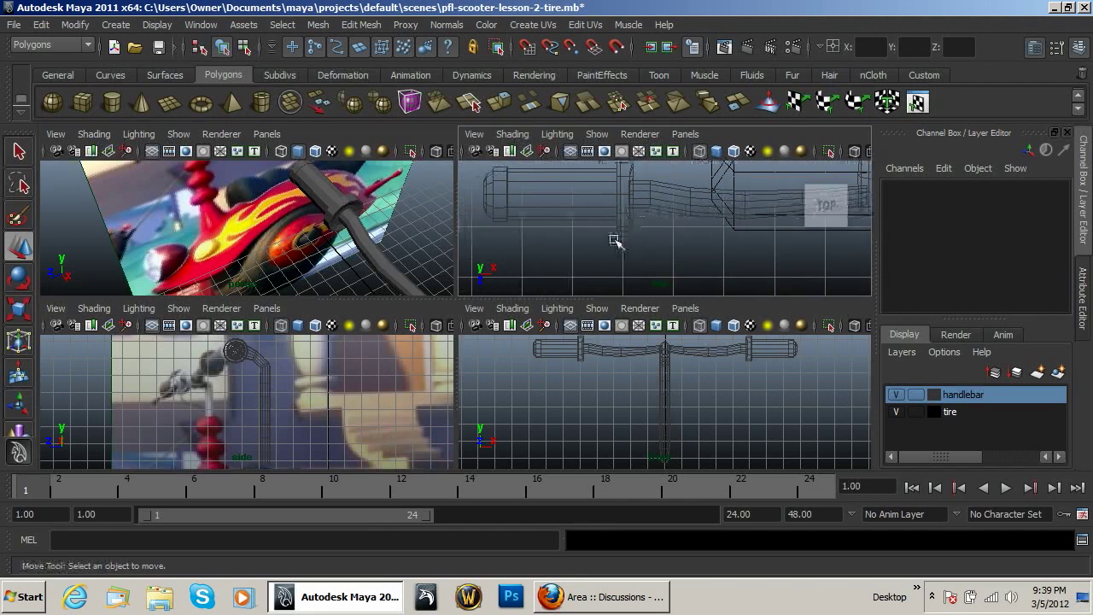
alt+middle_drag(636, 239, 610, 245)
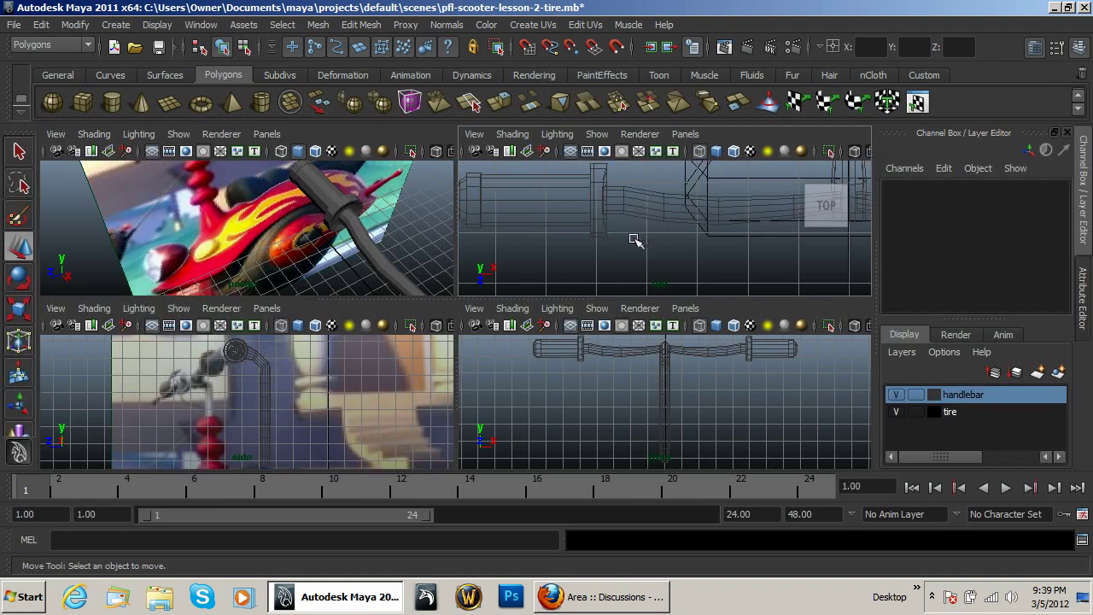
alt+middle_drag(518, 261, 542, 247)
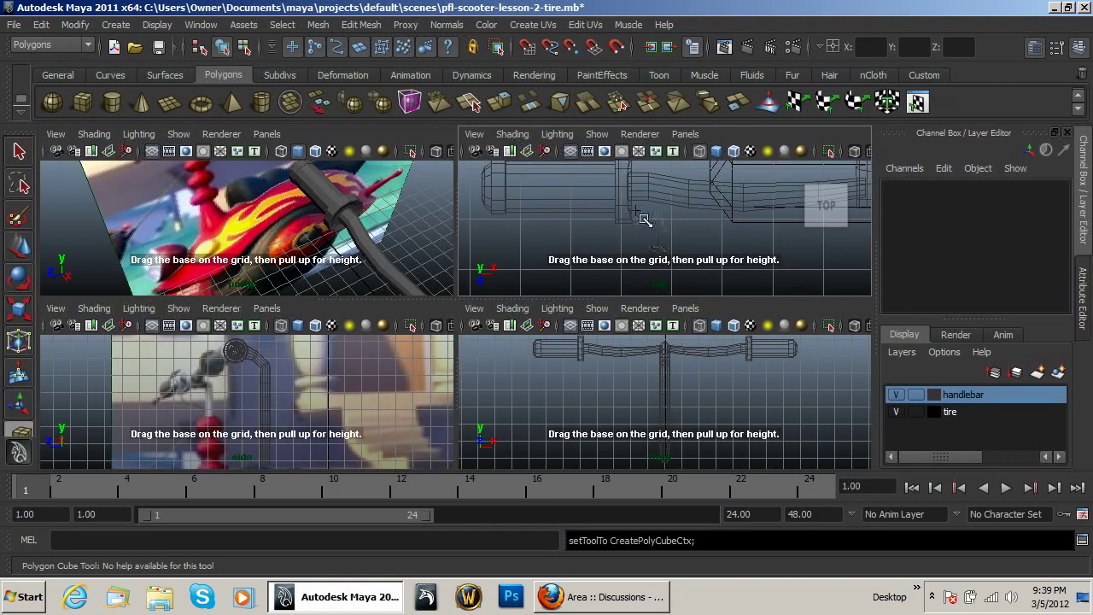
drag(641, 212, 654, 228)
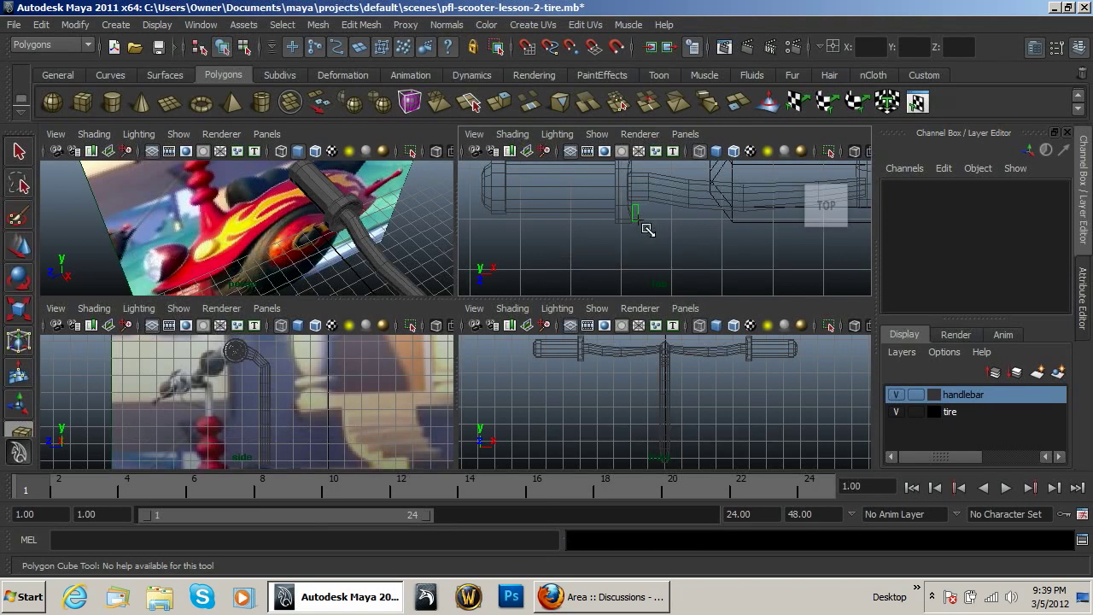
drag(648, 229, 648, 229)
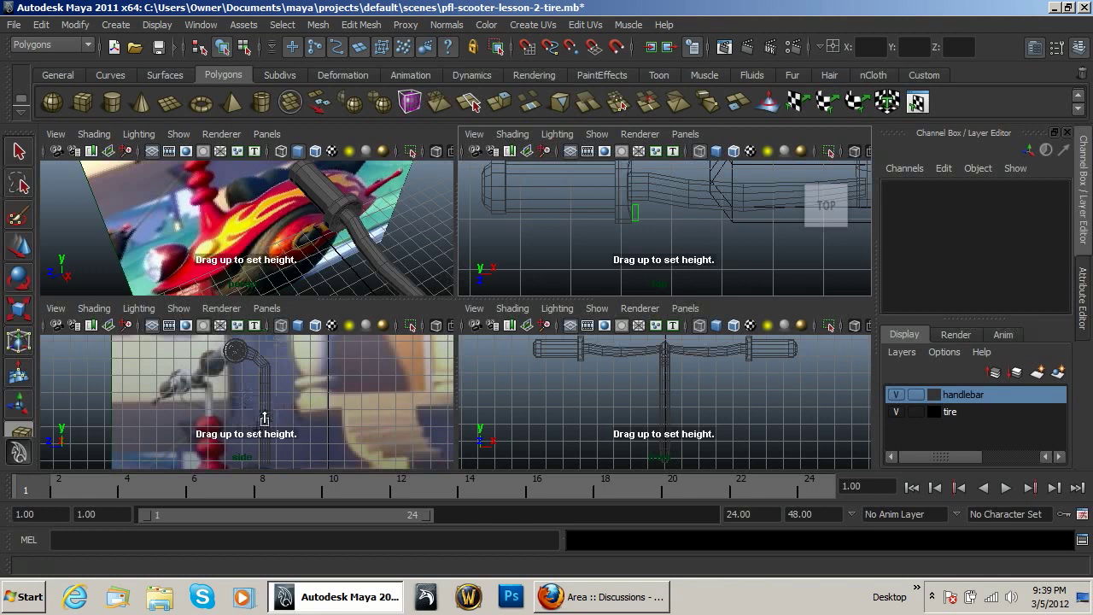
drag(264, 435, 248, 440)
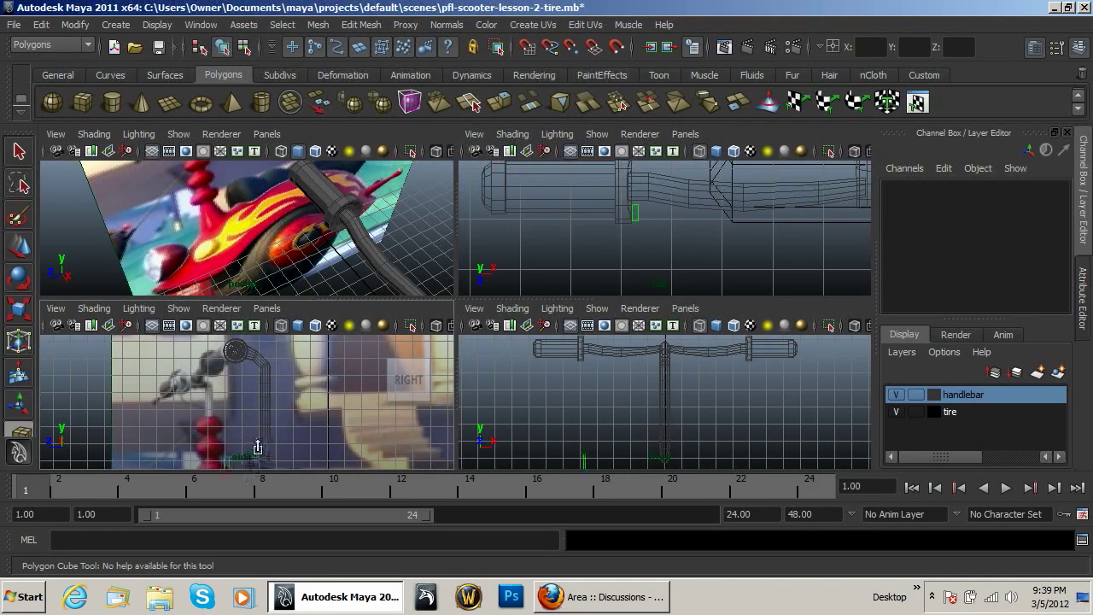
drag(257, 447, 264, 452)
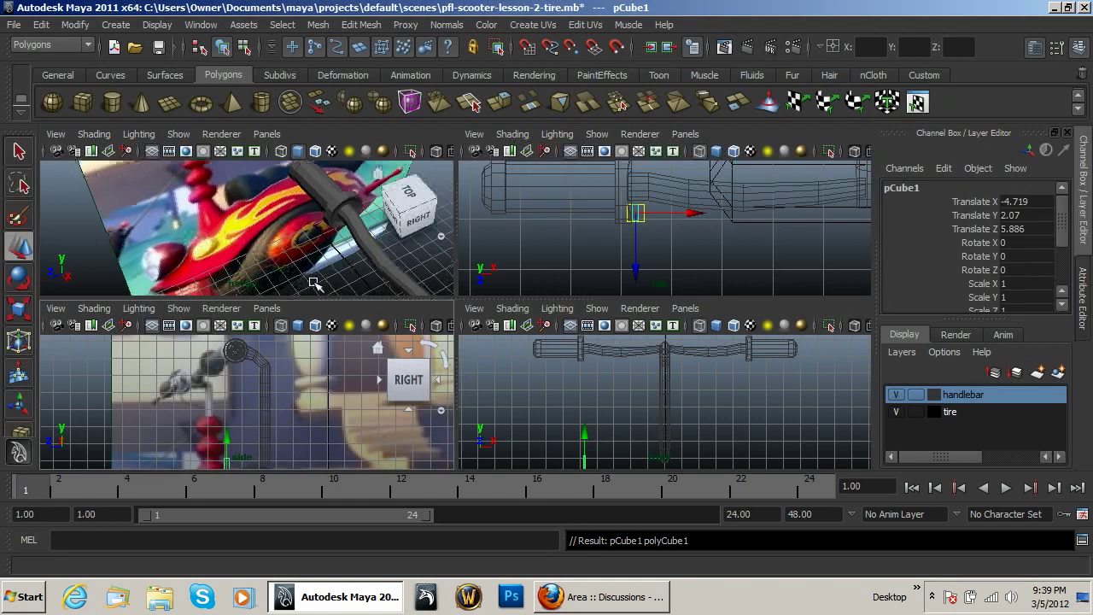
Shorten the tall cube into a small block by lowering its four upper vertices, and return it to object mode.
key(f)
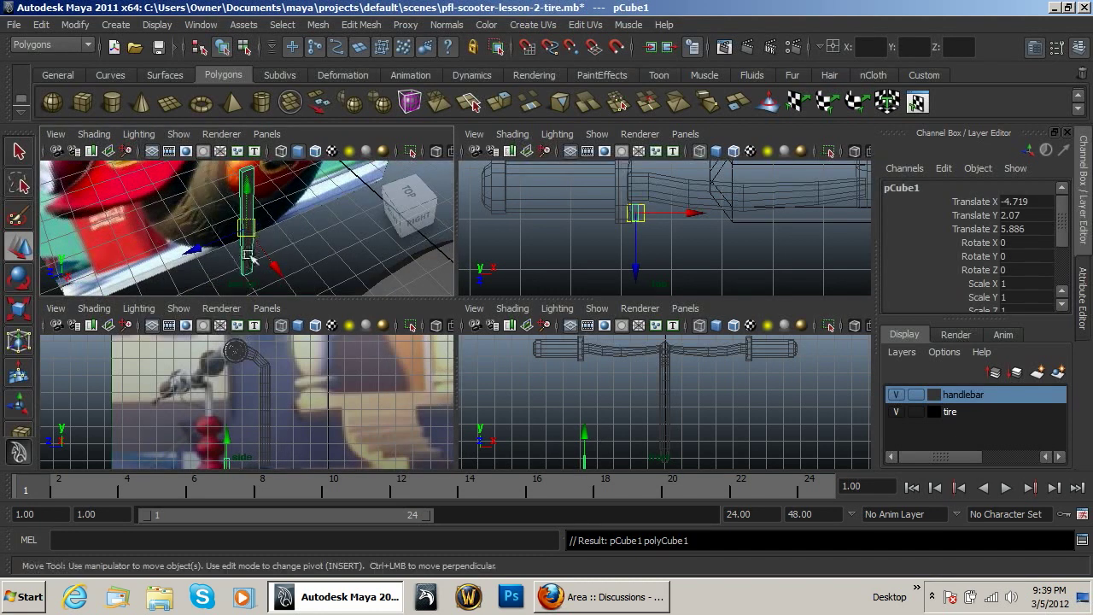
right_drag(247, 254, 202, 255)
drag(209, 444, 251, 465)
key(q)
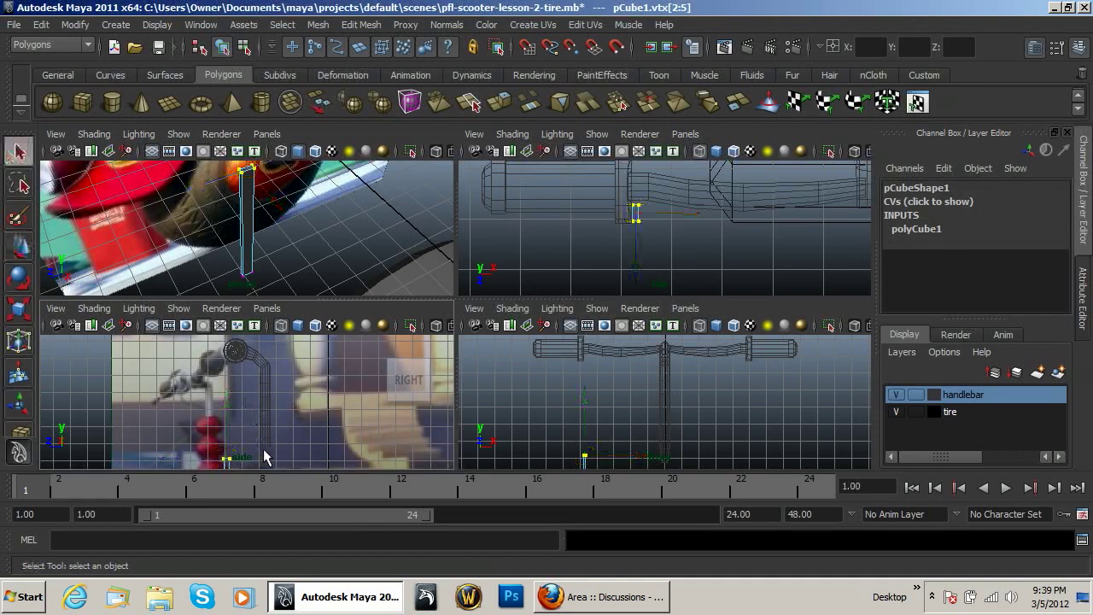
key(w)
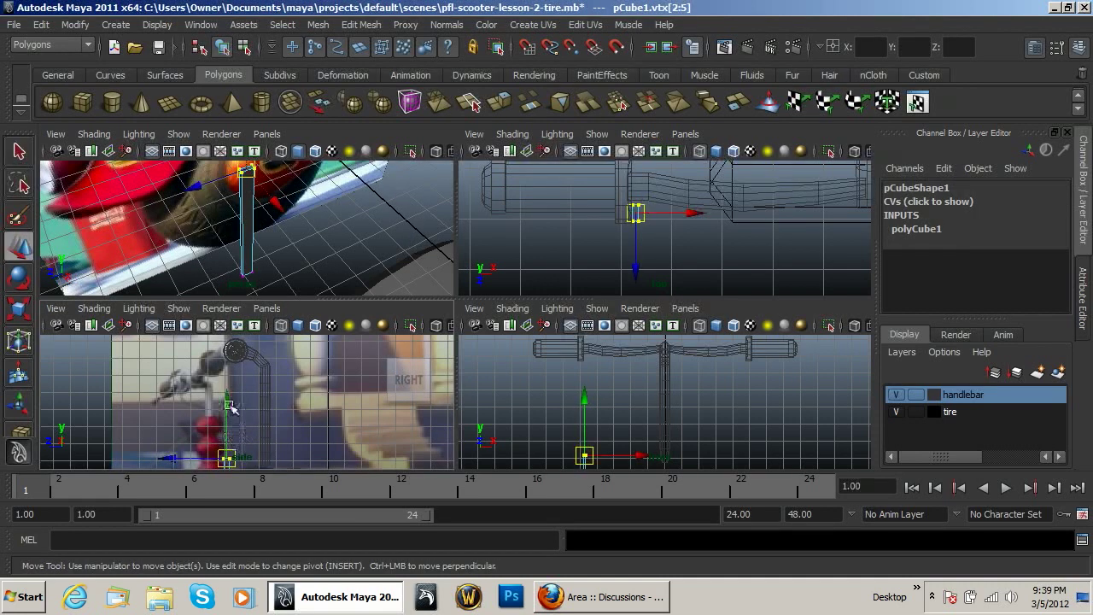
drag(230, 408, 229, 467)
right_drag(240, 276, 254, 233)
click(301, 252)
click(245, 268)
right_drag(245, 270, 260, 228)
right_drag(309, 254, 337, 244)
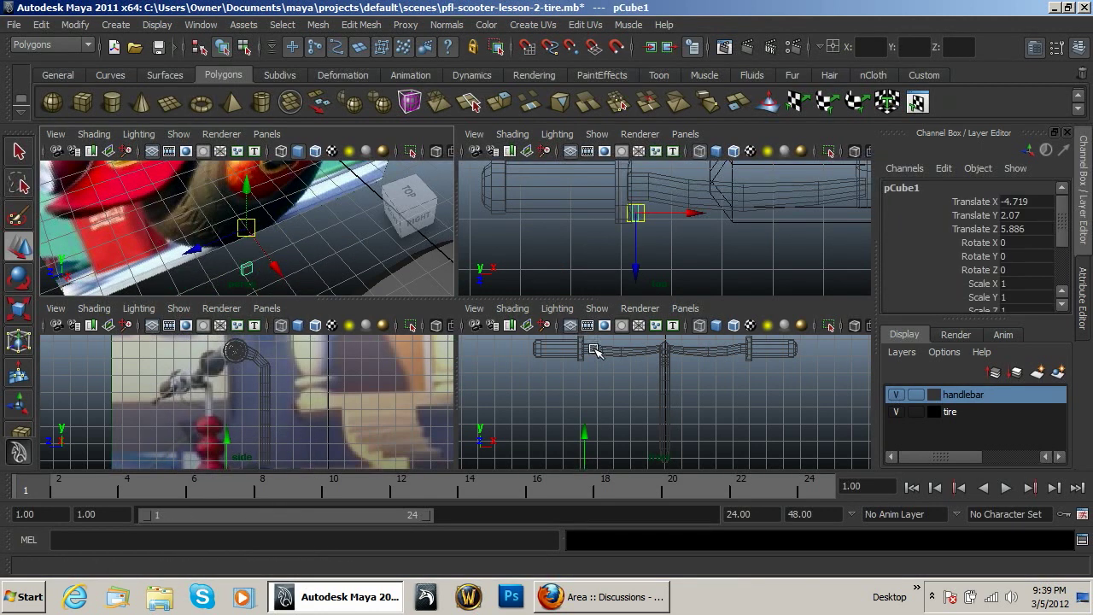
Raise the small block to the height of the handlebar grip, at Translate Y 12.381.
scroll(256, 235, down, 3)
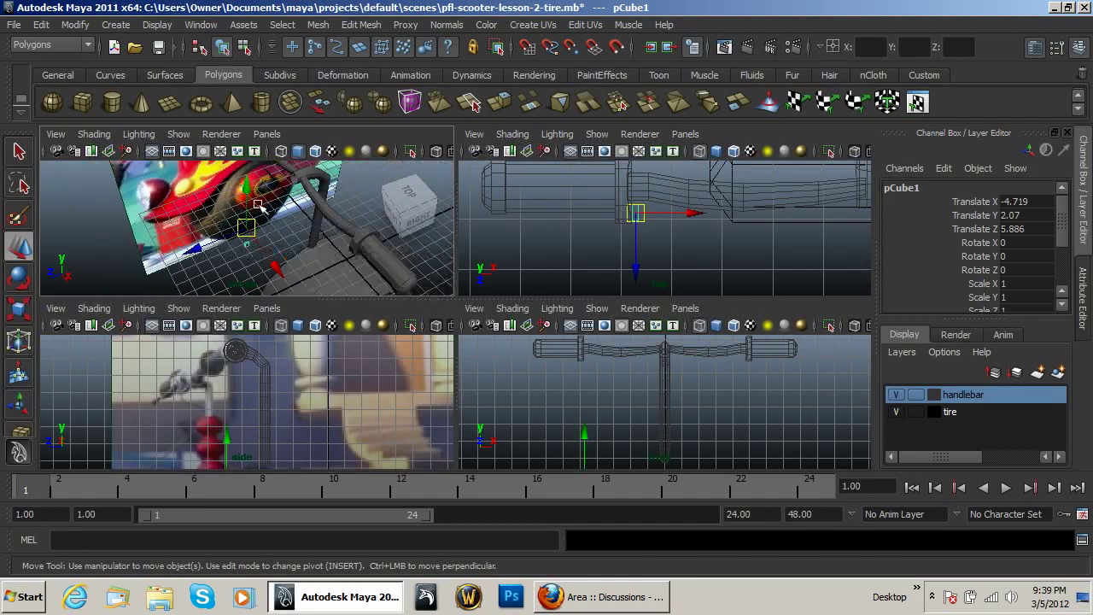
drag(247, 185, 279, 115)
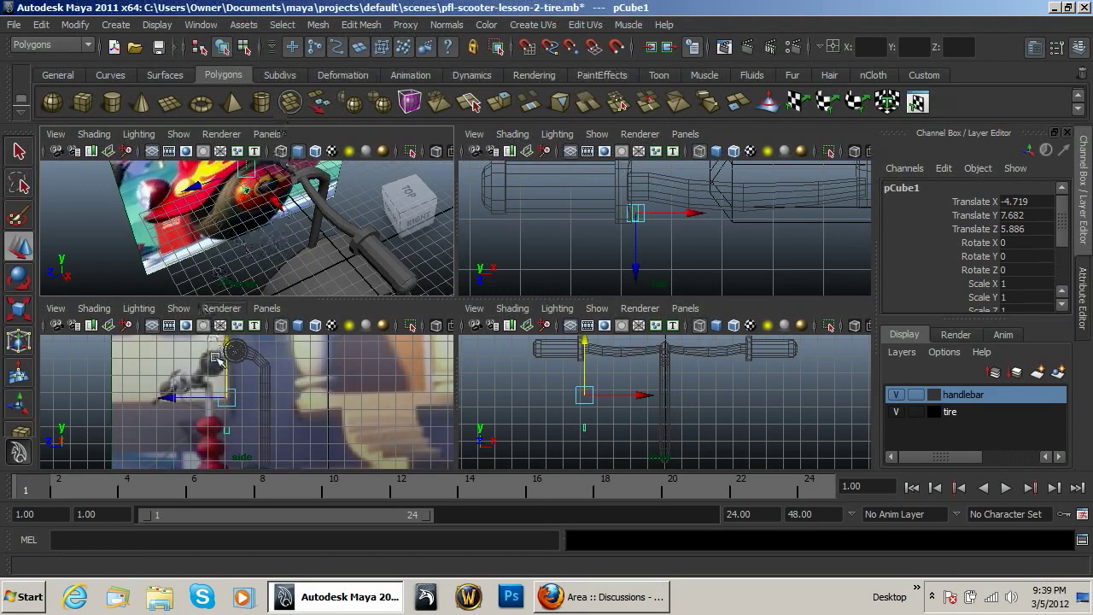
drag(230, 348, 229, 267)
key(f)
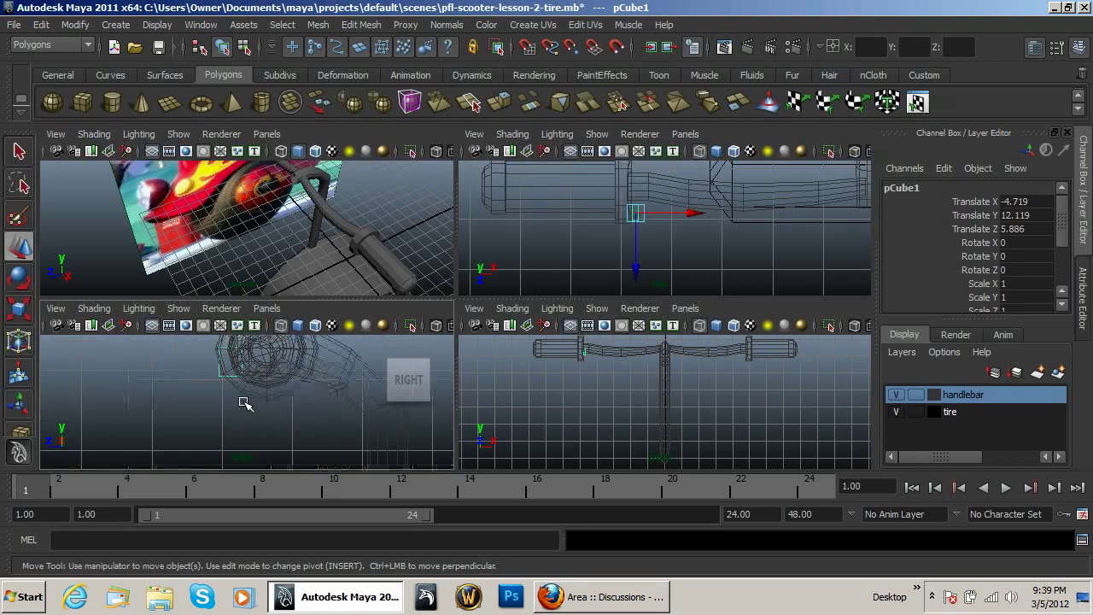
scroll(299, 414, down, 5)
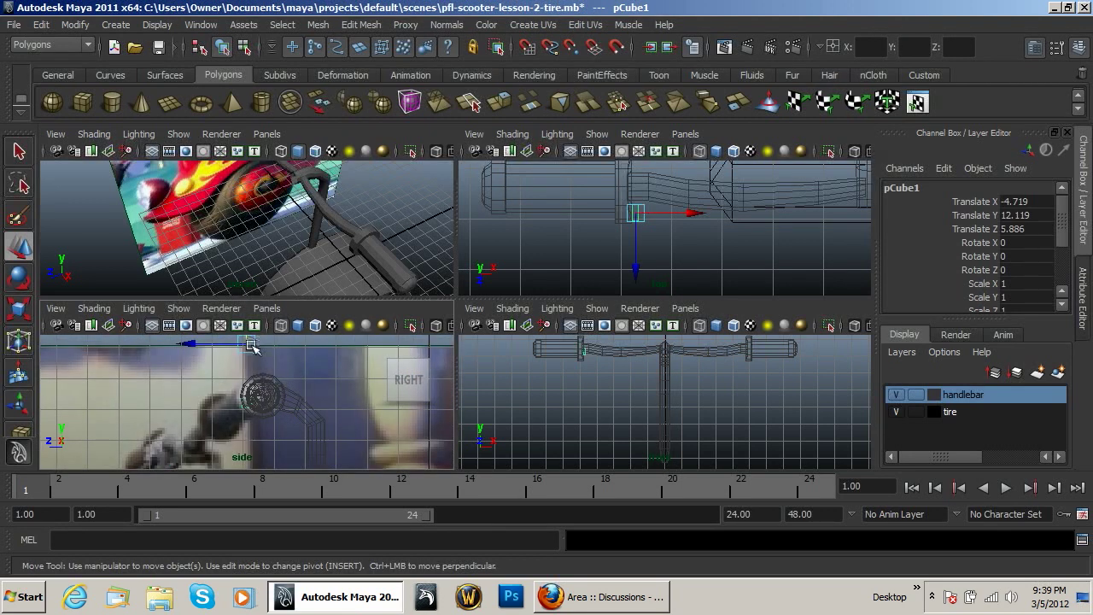
key(e)
key(w)
key(q)
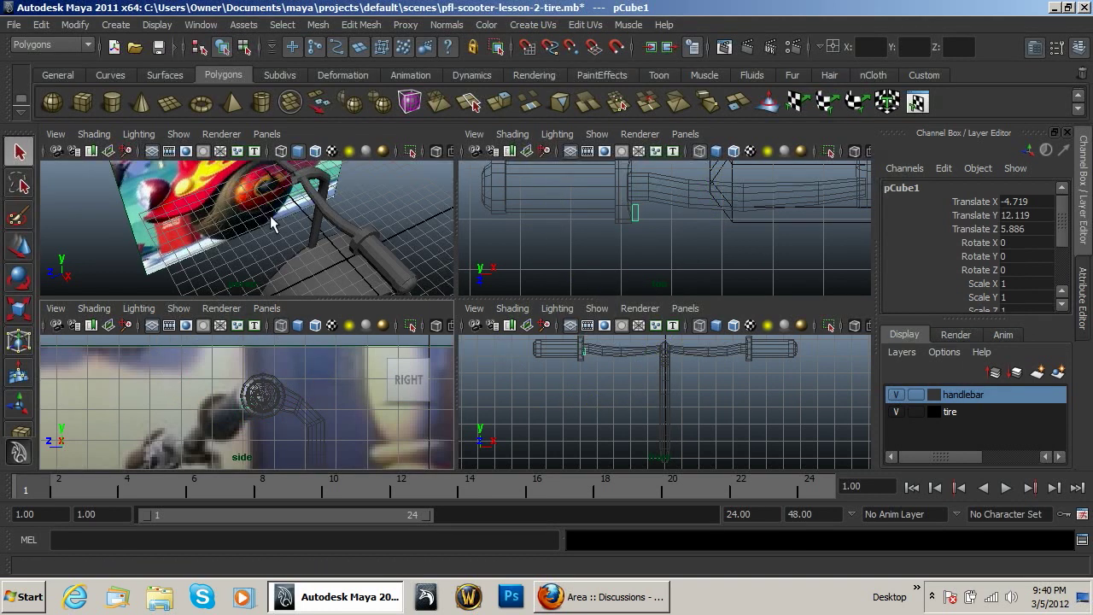
key(ctrl+z)
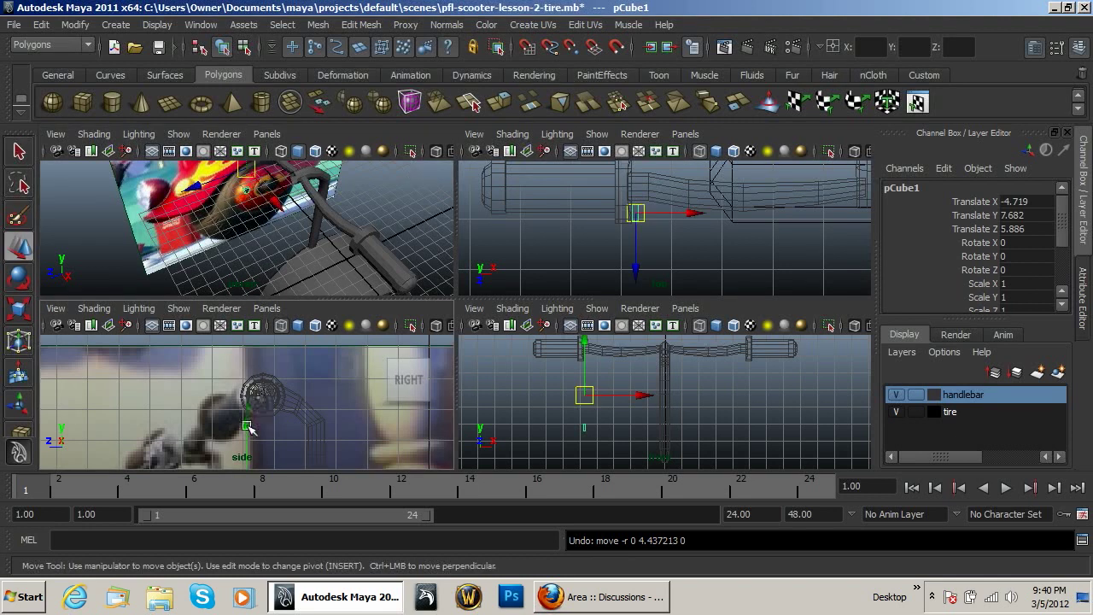
key(w)
drag(248, 380, 255, 285)
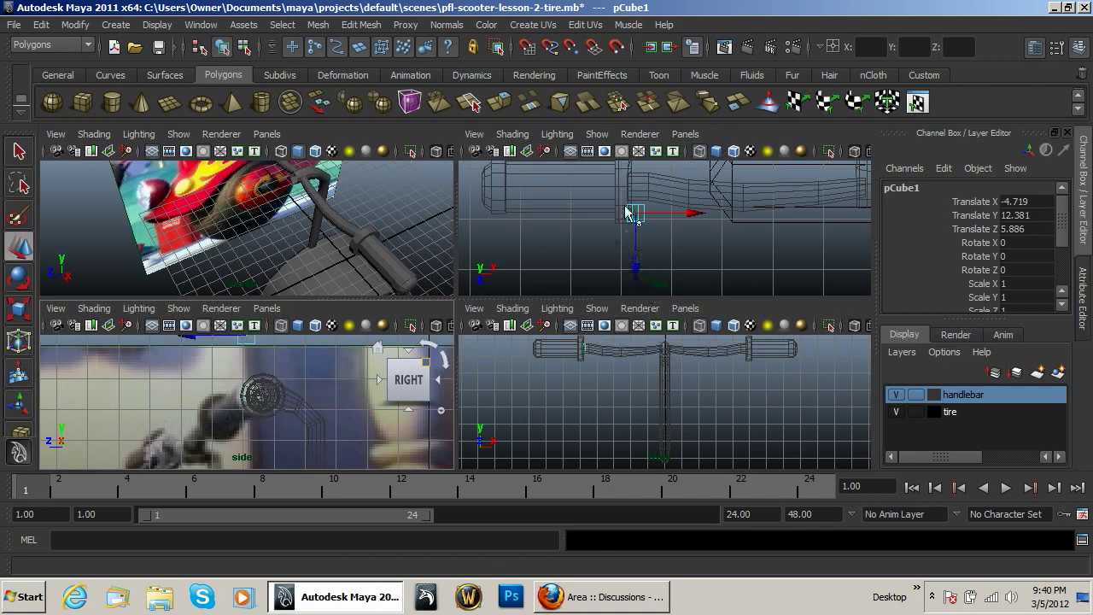
Examine the block's size and position against the inner grip collar, keeping the block in object mode.
scroll(571, 376, up, 2)
key(f)
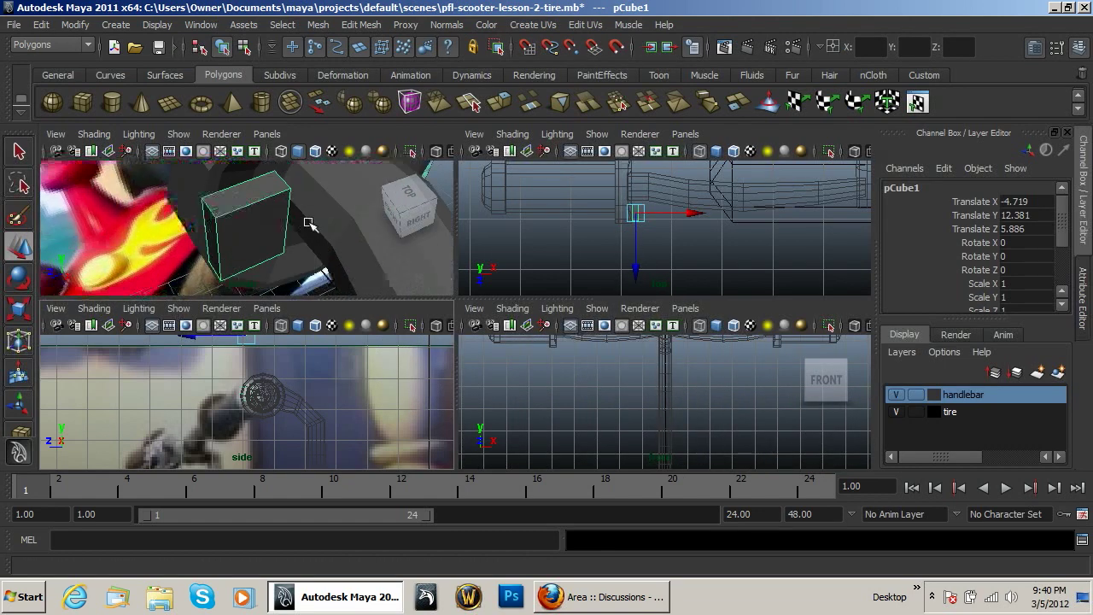
scroll(312, 227, down, 3)
alt+drag(317, 227, 276, 240)
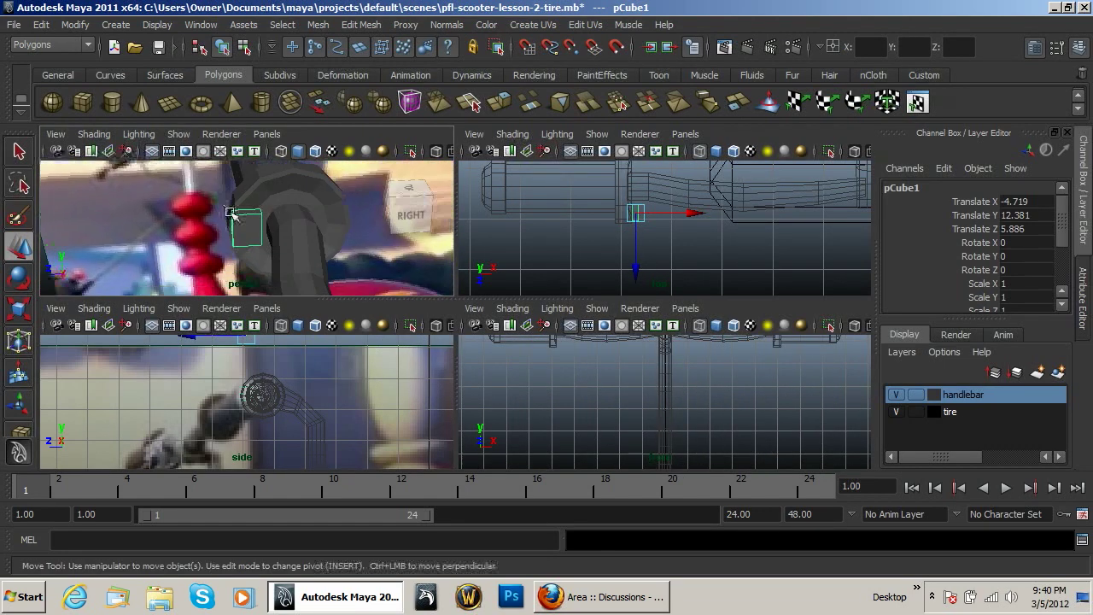
key(q)
key(w)
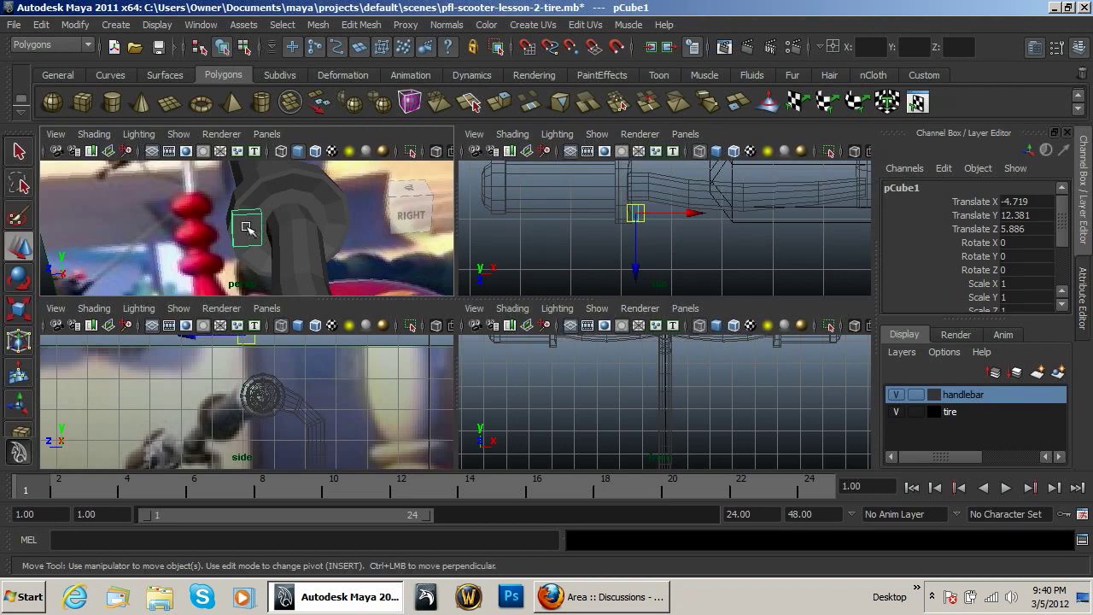
right_click(247, 228)
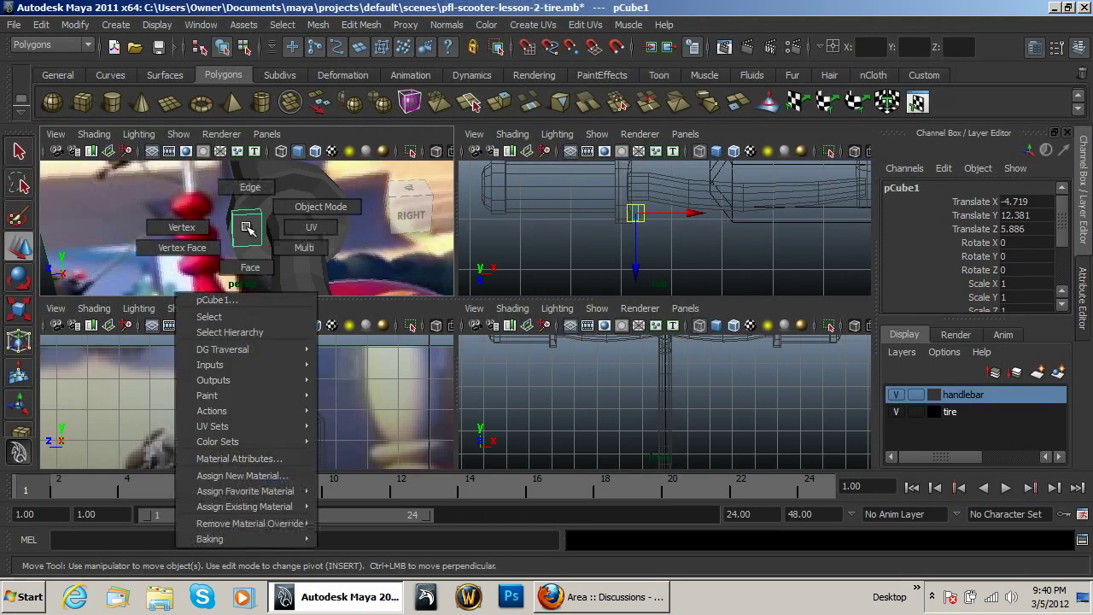
click(304, 207)
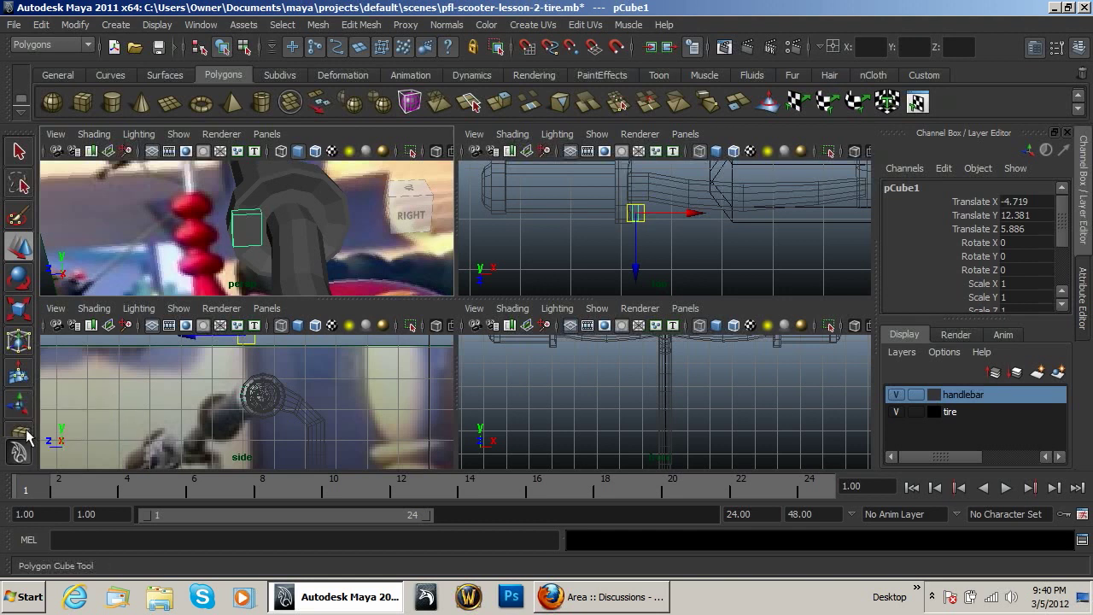
click(19, 405)
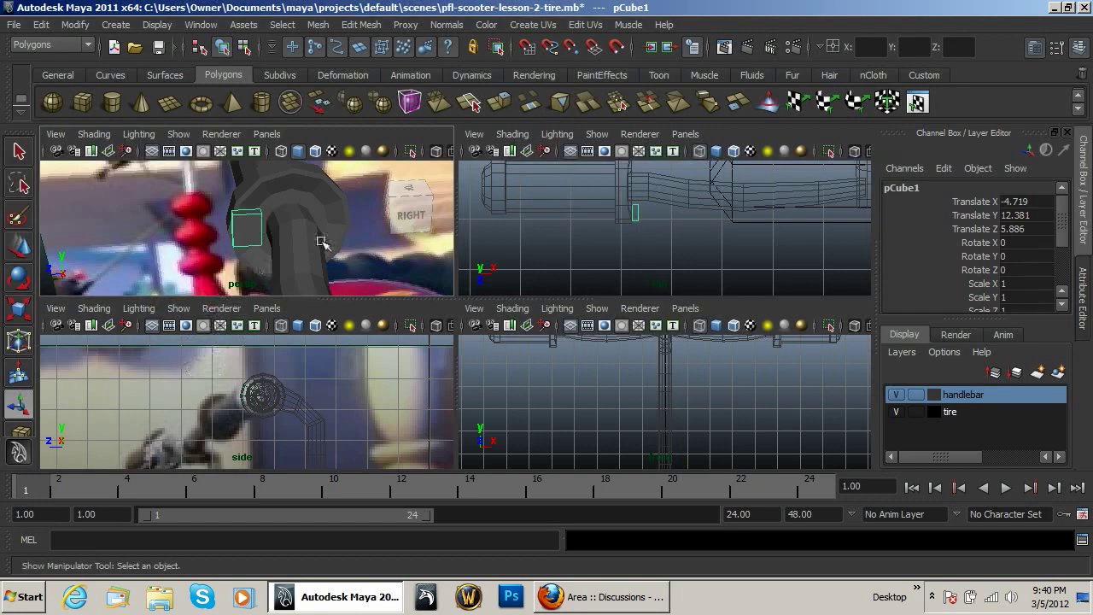
key(w)
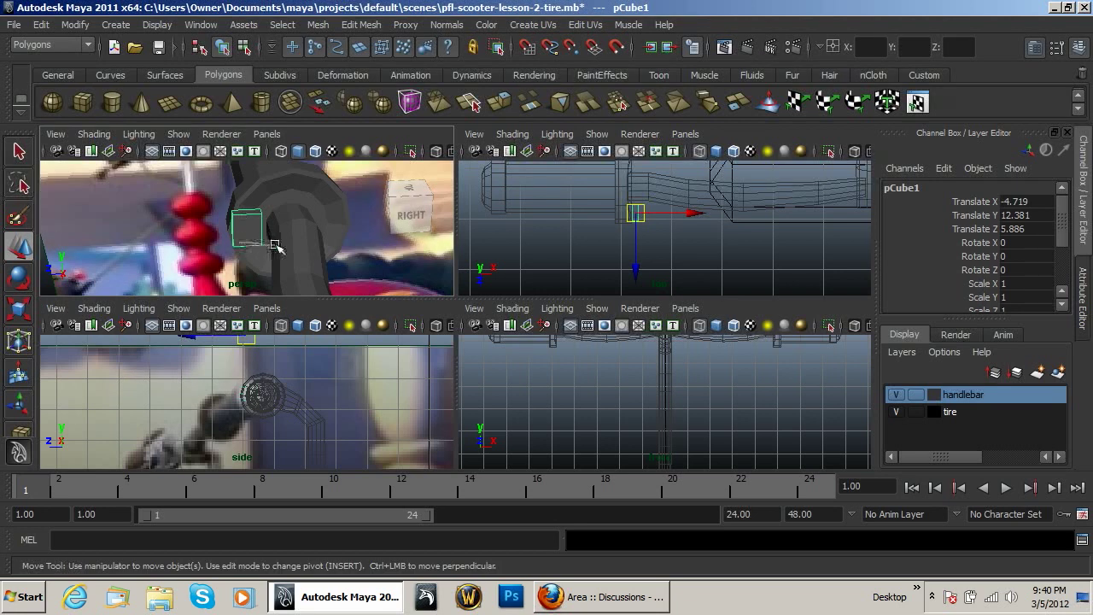
click(275, 245)
click(245, 235)
click(171, 234)
click(241, 229)
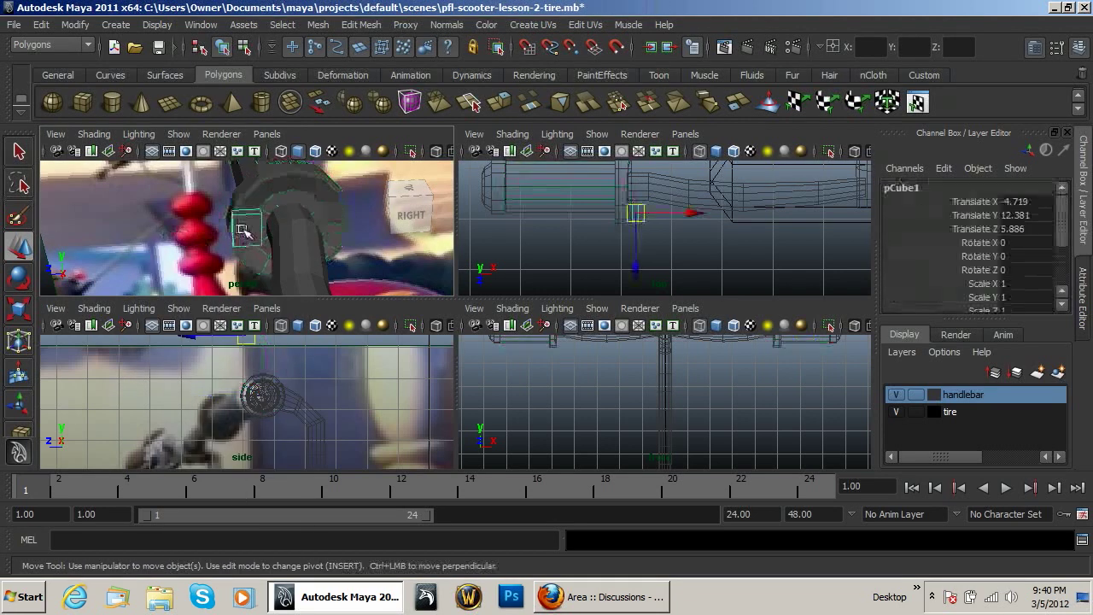
Scale the block down uniformly to 0.443.
key(e)
key(r)
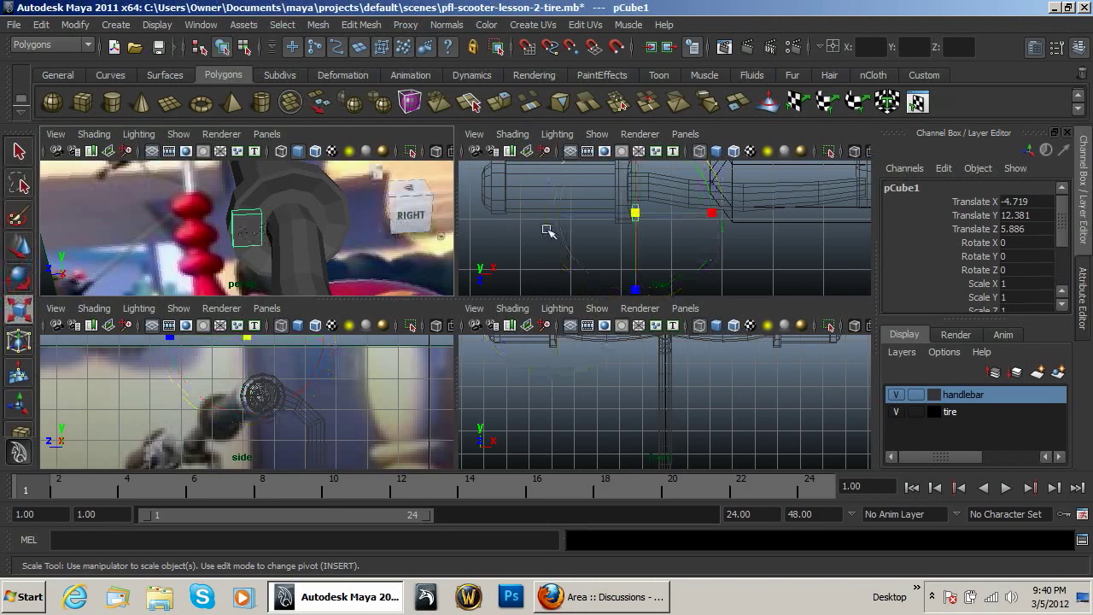
click(636, 219)
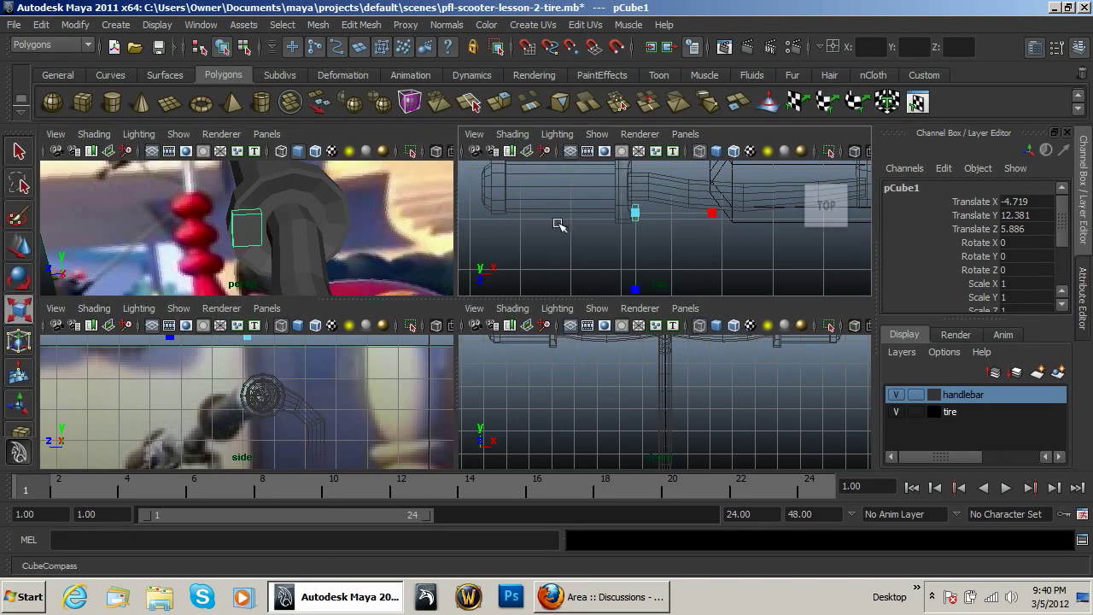
alt+right_drag(279, 234, 244, 233)
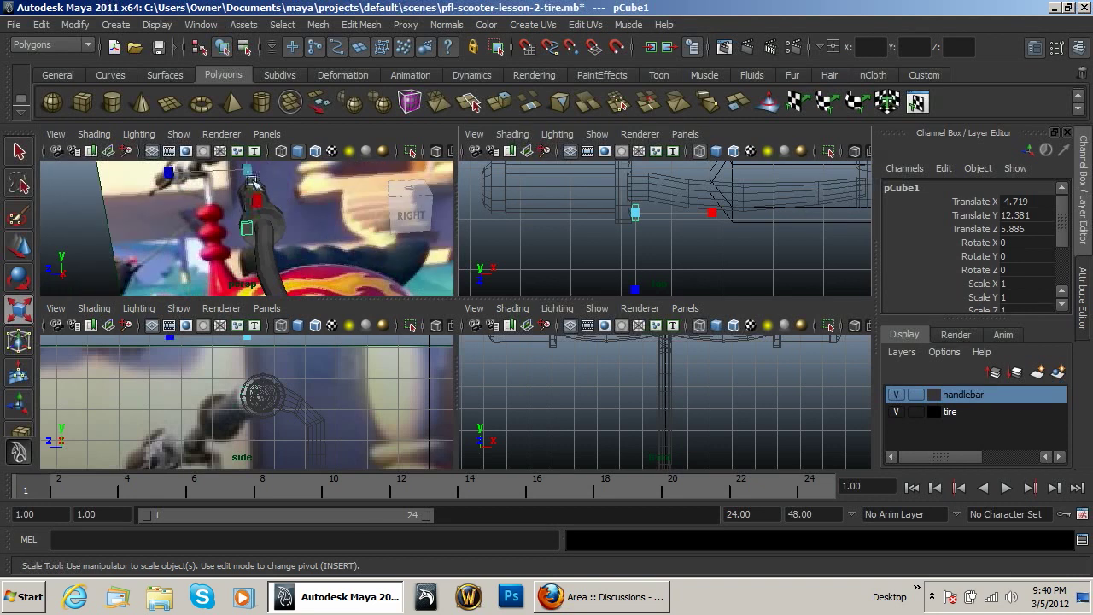
drag(249, 170, 205, 168)
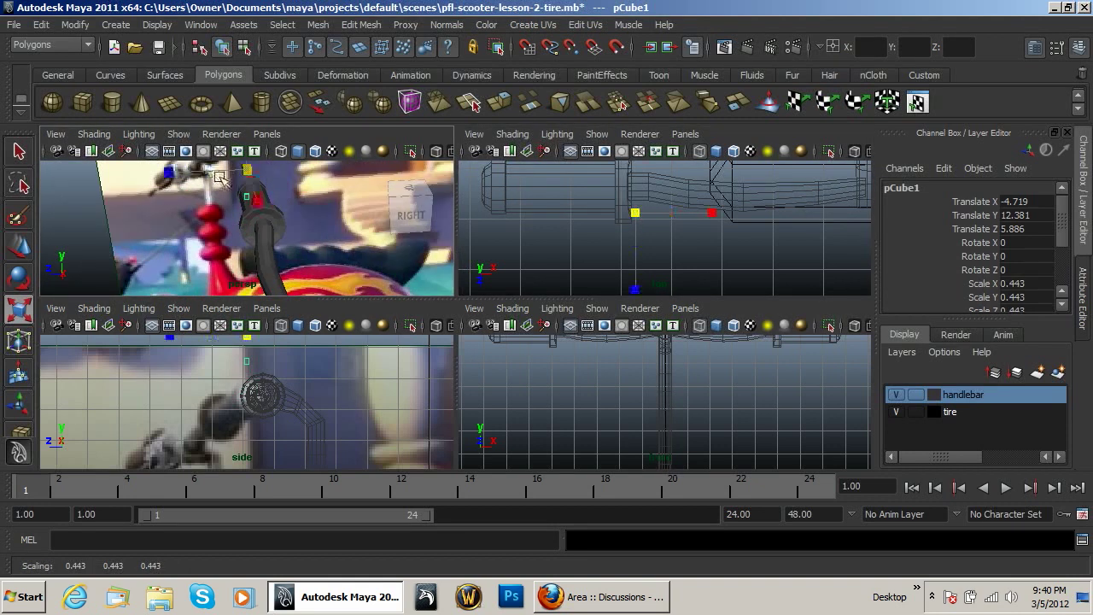
Move the block against the inner face of the grip collar, at Translate X -4.767, Y 11.309 and Z 5.798.
key(w)
scroll(637, 218, up, 5)
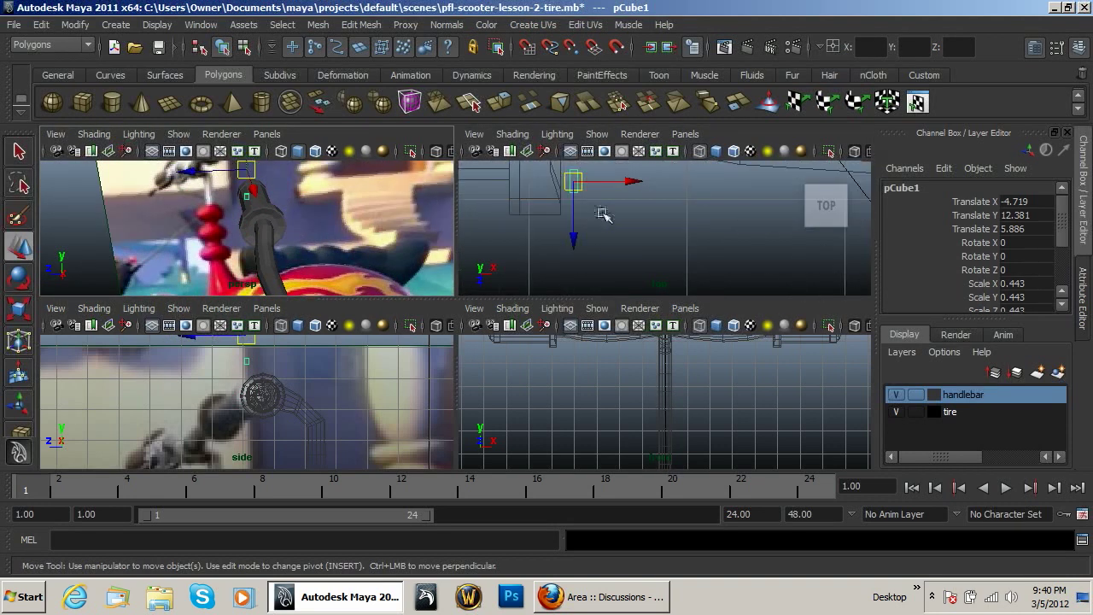
mouse_move(602, 213)
middle_down()
mouse_move(612, 238)
mouse_move(593, 207)
middle_up()
key(space)
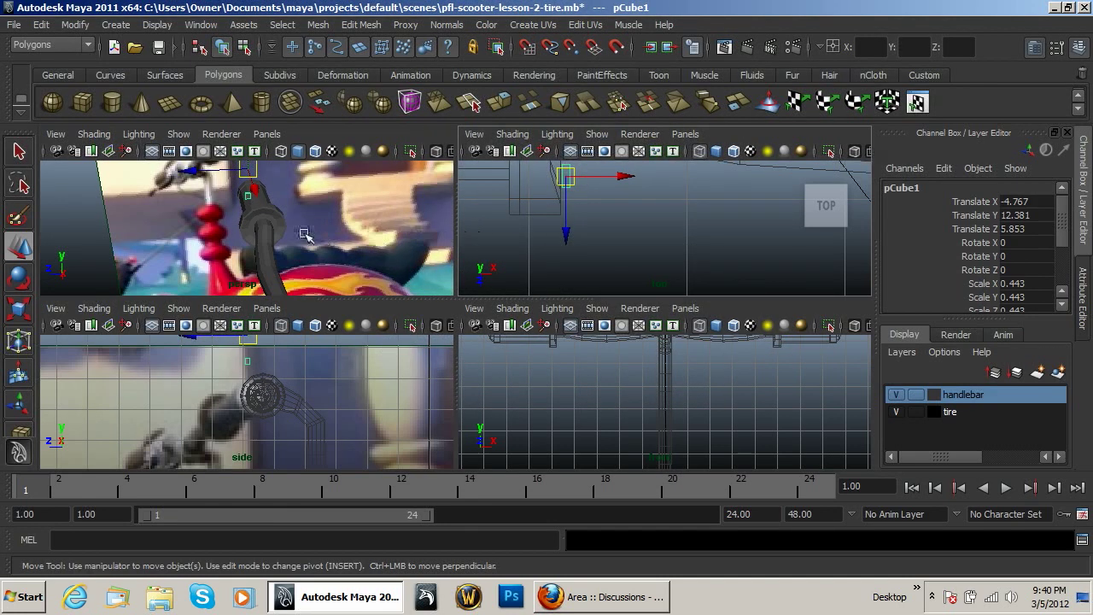
alt+drag(271, 215, 330, 236)
drag(248, 342, 252, 377)
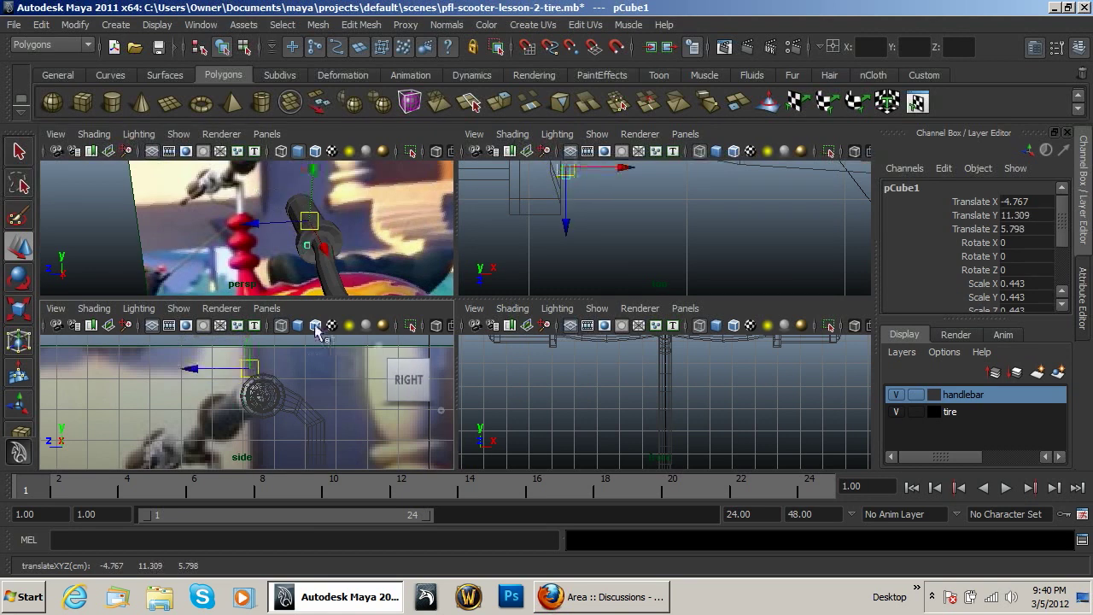
Delete the block's side face that lies against the grip collar.
scroll(349, 261, up, 5)
scroll(415, 270, down, 1)
alt+middle_drag(416, 270, 350, 251)
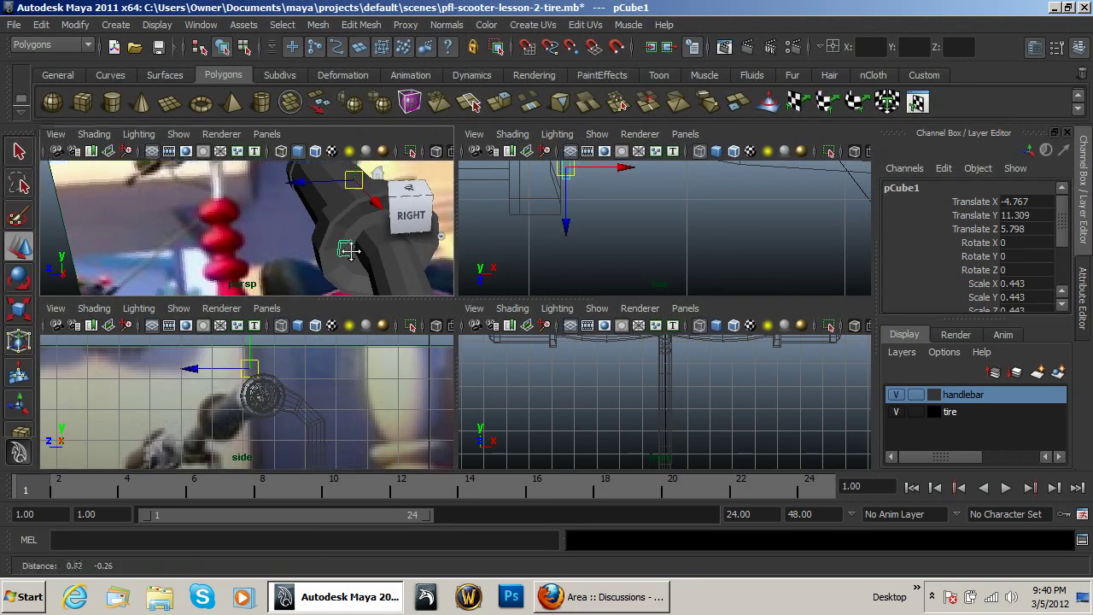
mouse_move(348, 251)
alt+mouse_down()
mouse_move(361, 244)
mouse_move(320, 227)
mouse_move(333, 272)
mouse_move(352, 265)
alt+mouse_up()
drag(382, 230, 214, 238)
right_drag(234, 240, 259, 256)
click(261, 248)
click(241, 238)
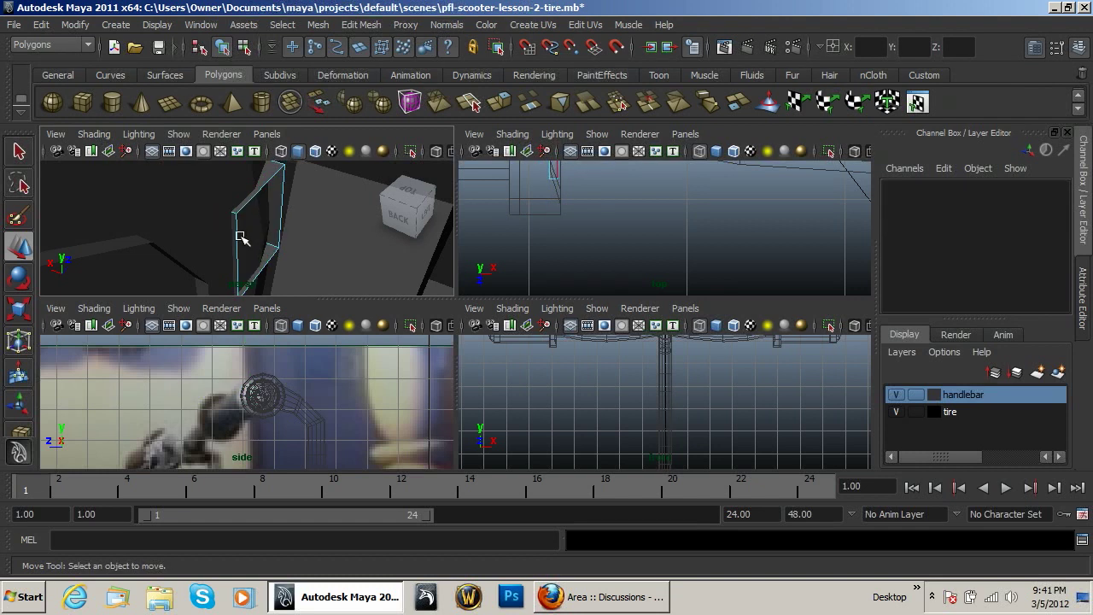
Select the block's side face pointing away from the collar and extrude it a short distance along the handlebar in the top view.
alt+drag(243, 238, 341, 244)
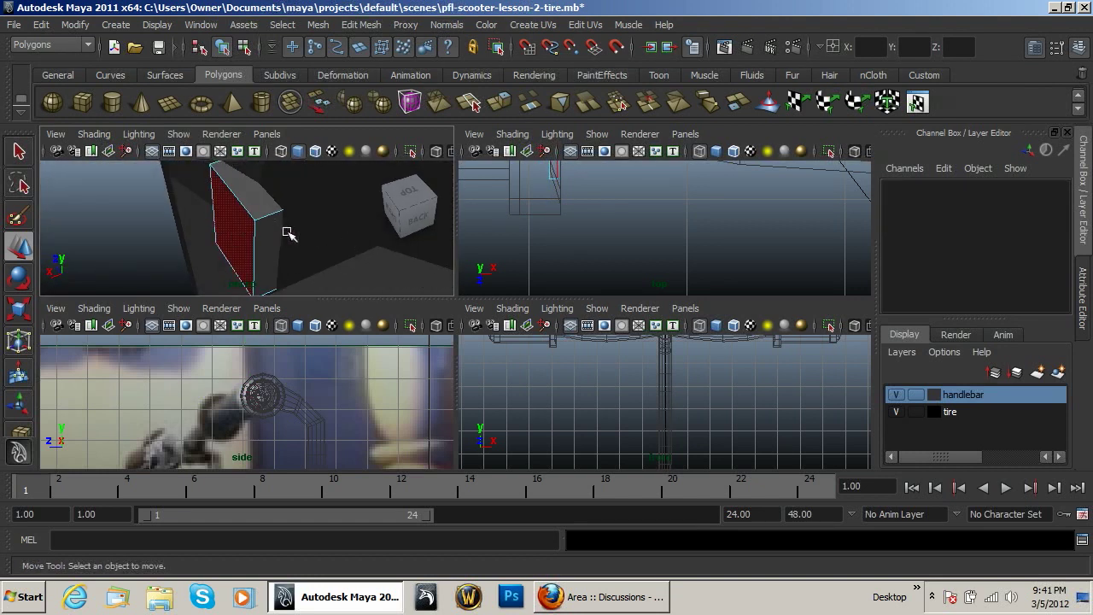
click(228, 232)
alt+drag(228, 233, 263, 227)
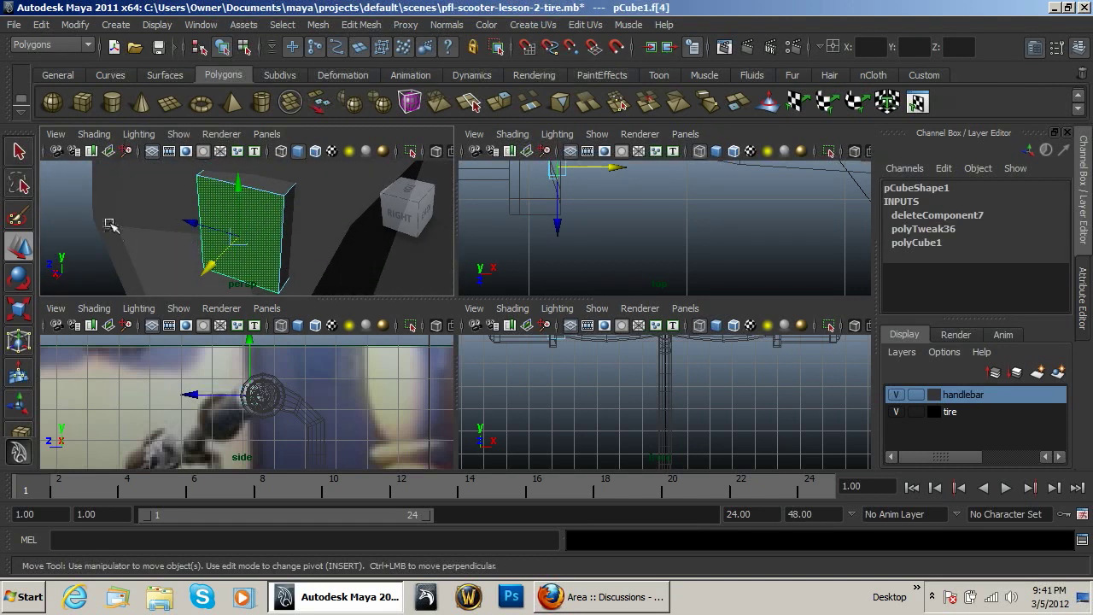
click(86, 227)
click(237, 231)
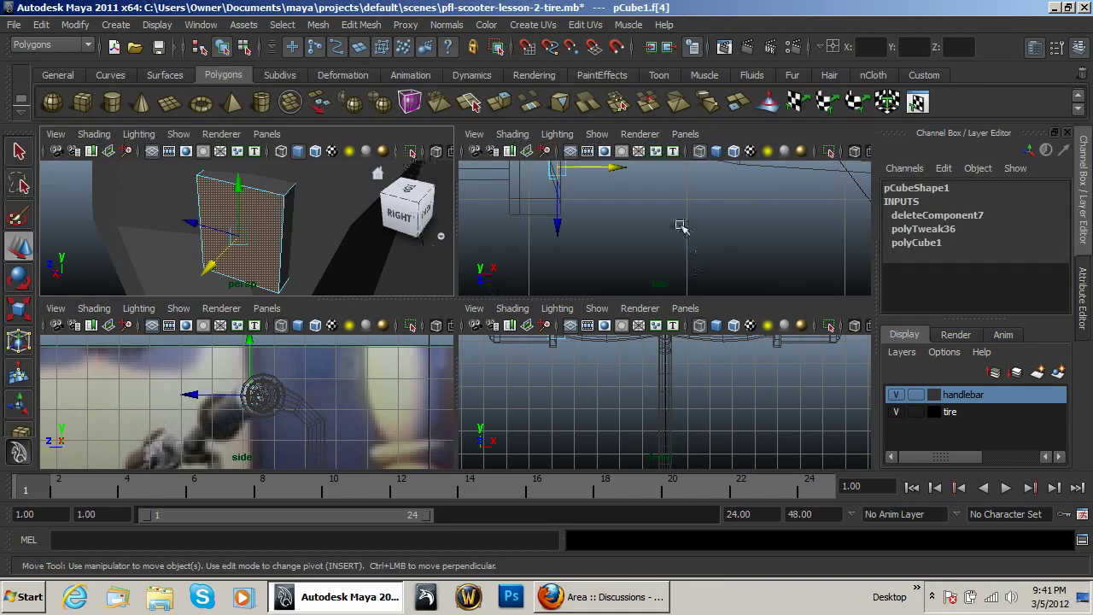
alt+middle_drag(585, 185, 605, 236)
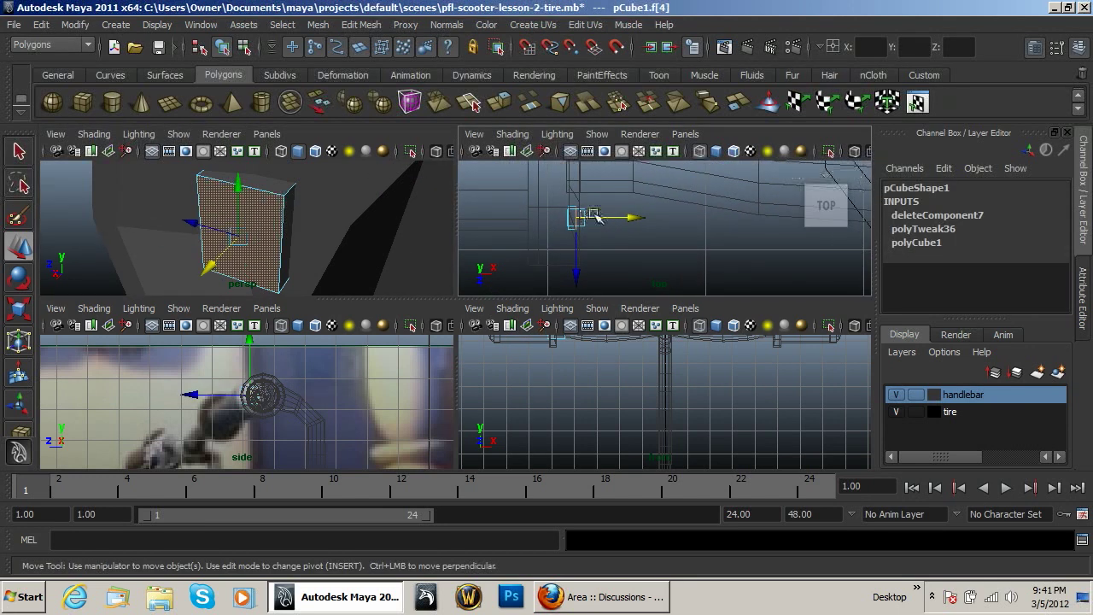
scroll(598, 229, up, 3)
scroll(527, 229, down, 3)
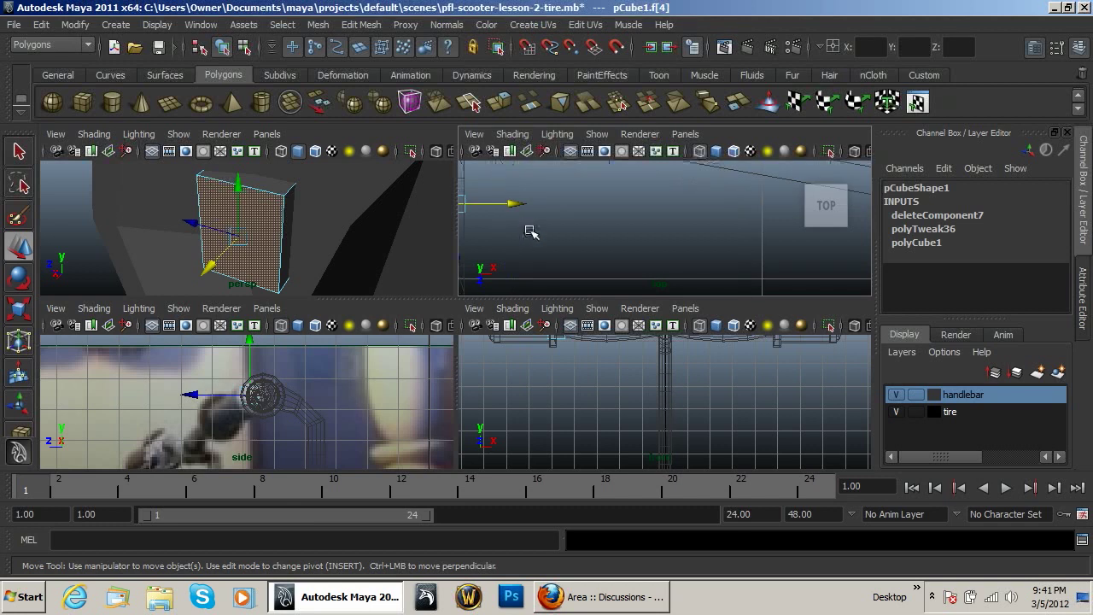
click(501, 104)
drag(622, 225, 634, 226)
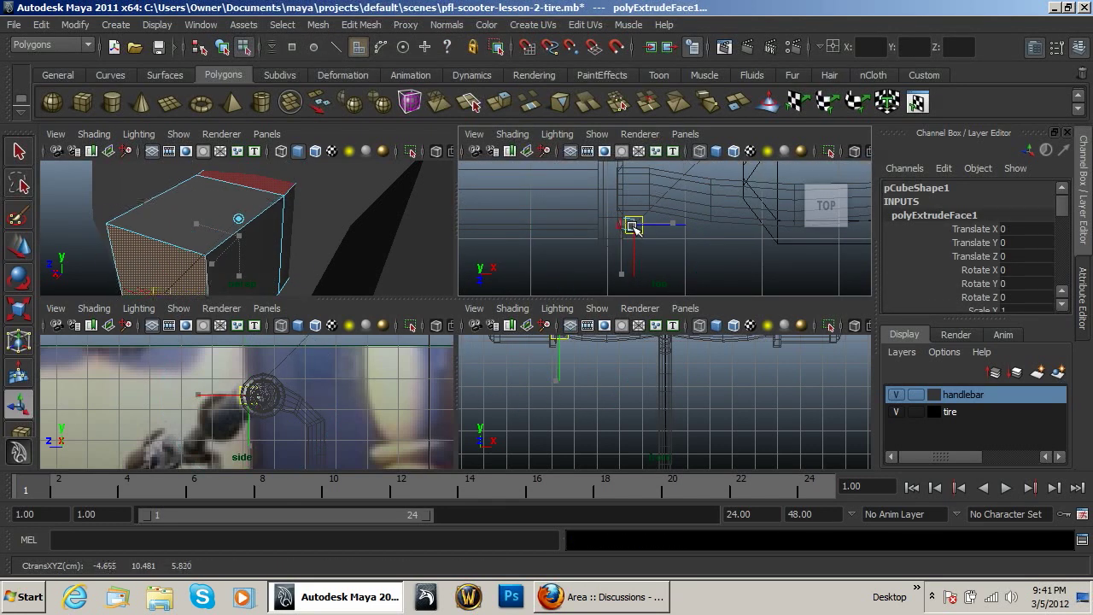
Extrude the end face again into a short angled segment, and move its end to about X -4.534, Z 5.842.
click(500, 104)
drag(633, 225, 650, 228)
drag(739, 250, 659, 242)
key(w)
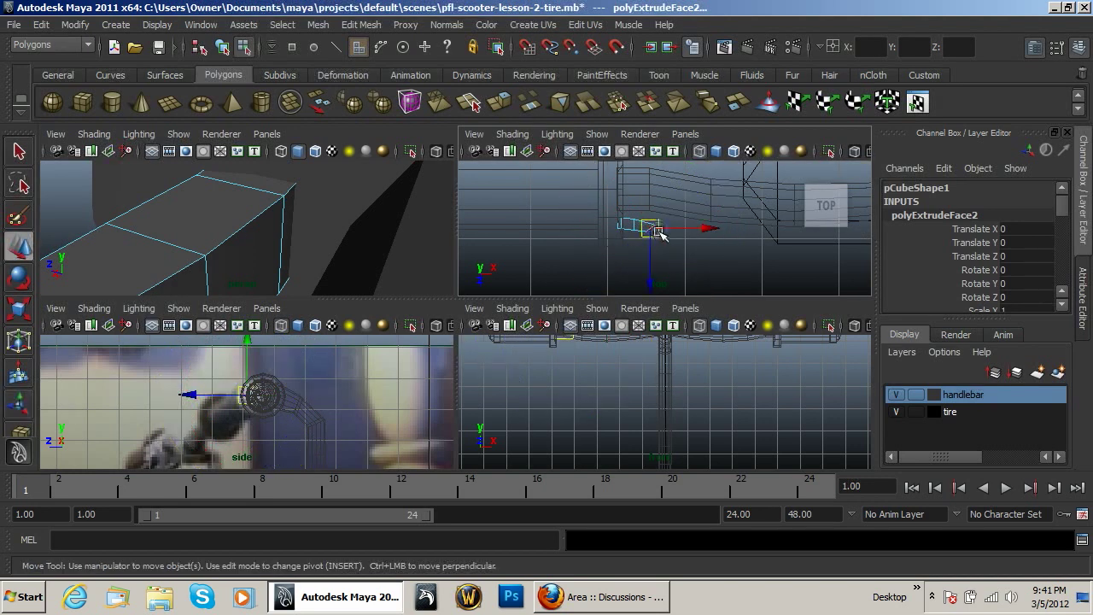
drag(644, 229, 641, 227)
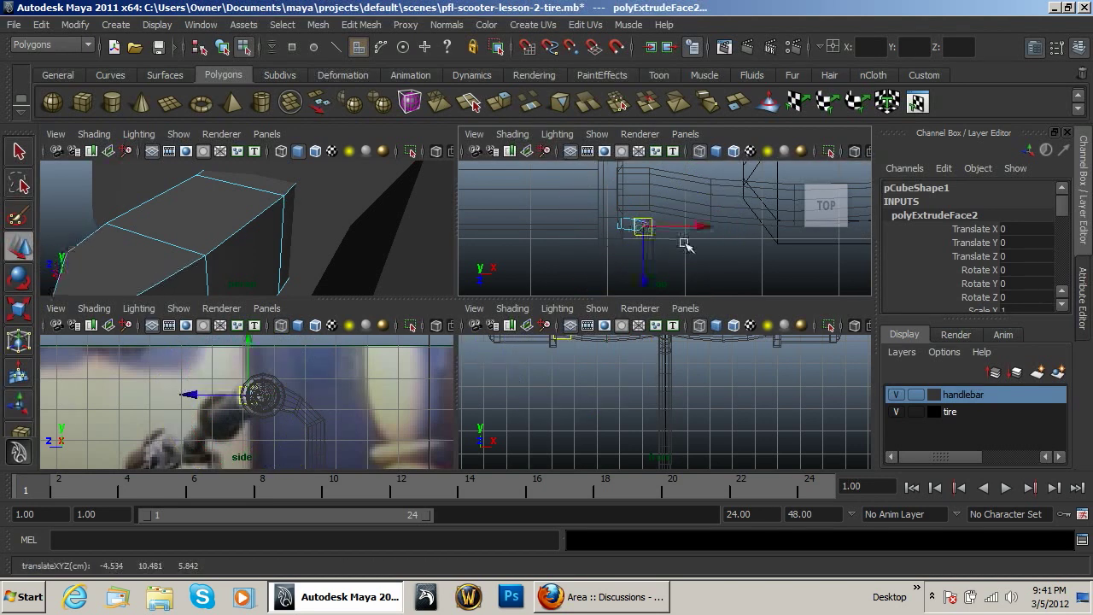
Extrude a third segment diagonally away from the handlebar to about X -4.445, Z 5.942, and rotate its end face to follow the bend.
click(502, 103)
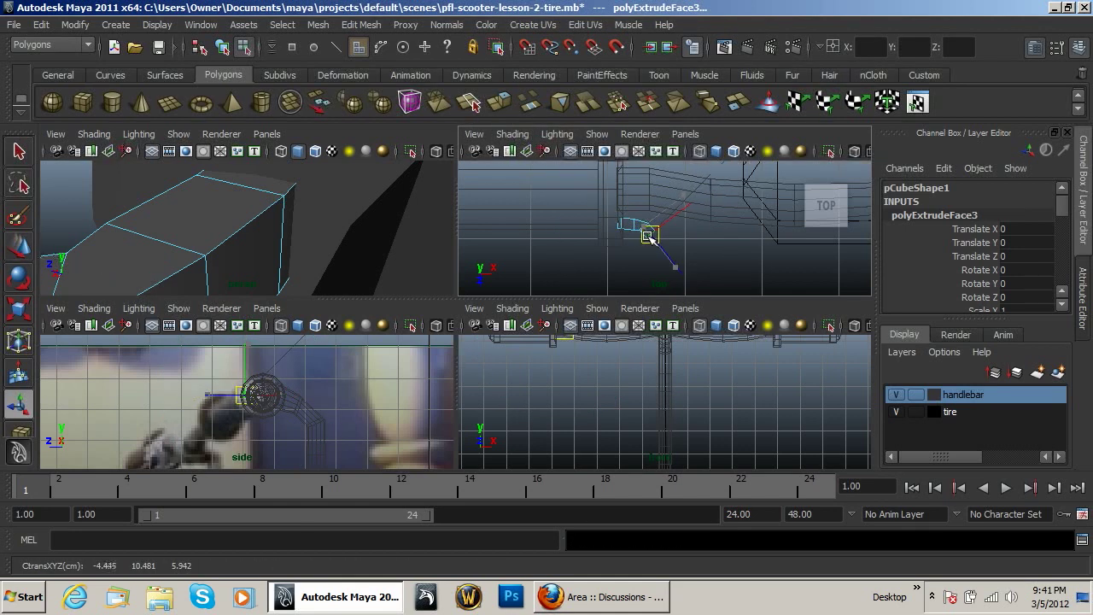
key(w)
key(e)
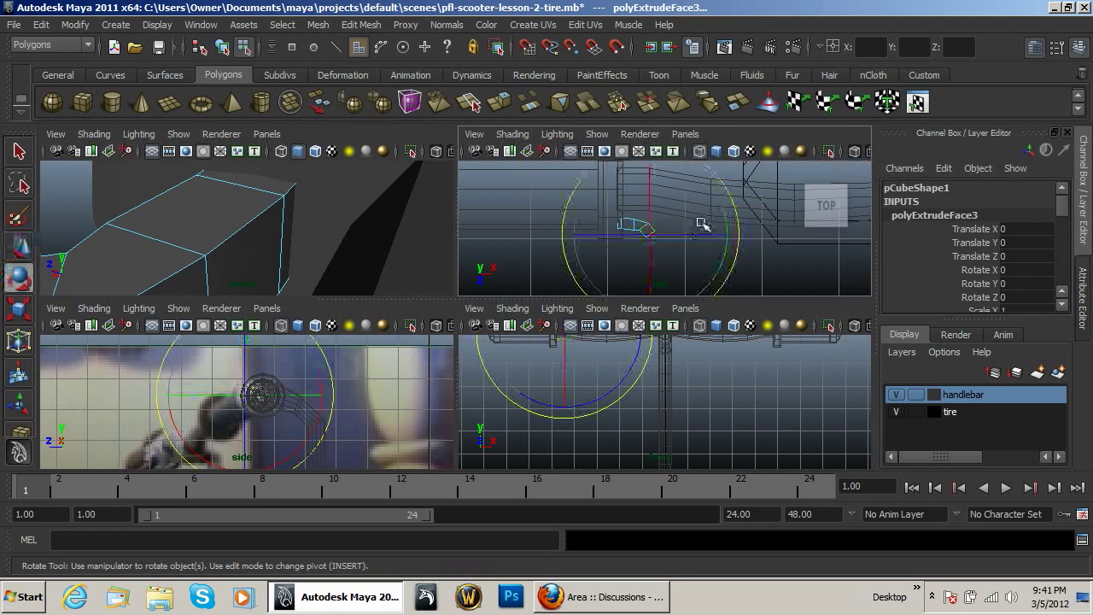
drag(735, 205, 732, 232)
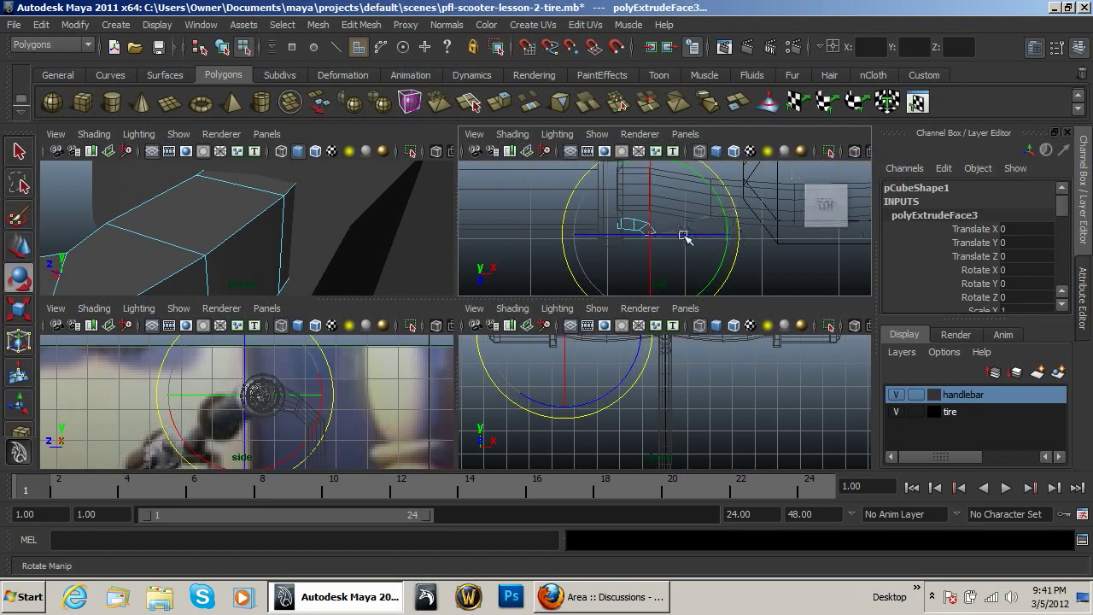
Extrude a fourth segment away from the handlebar in the top view, rotate its end face along the bend, and place it at about X -4.511, Z 6.075.
key(w)
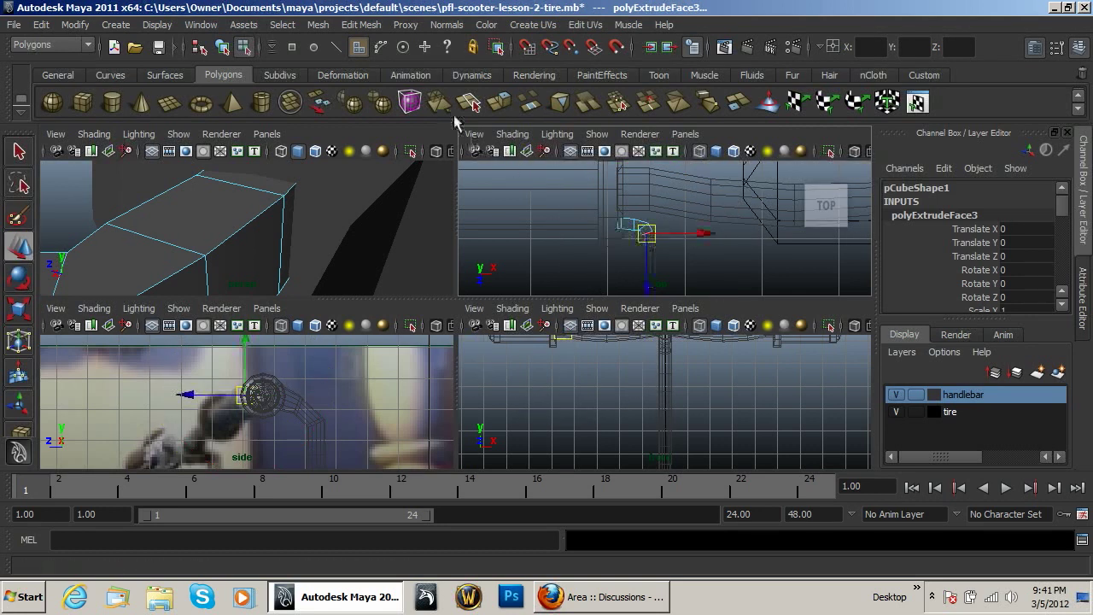
click(499, 103)
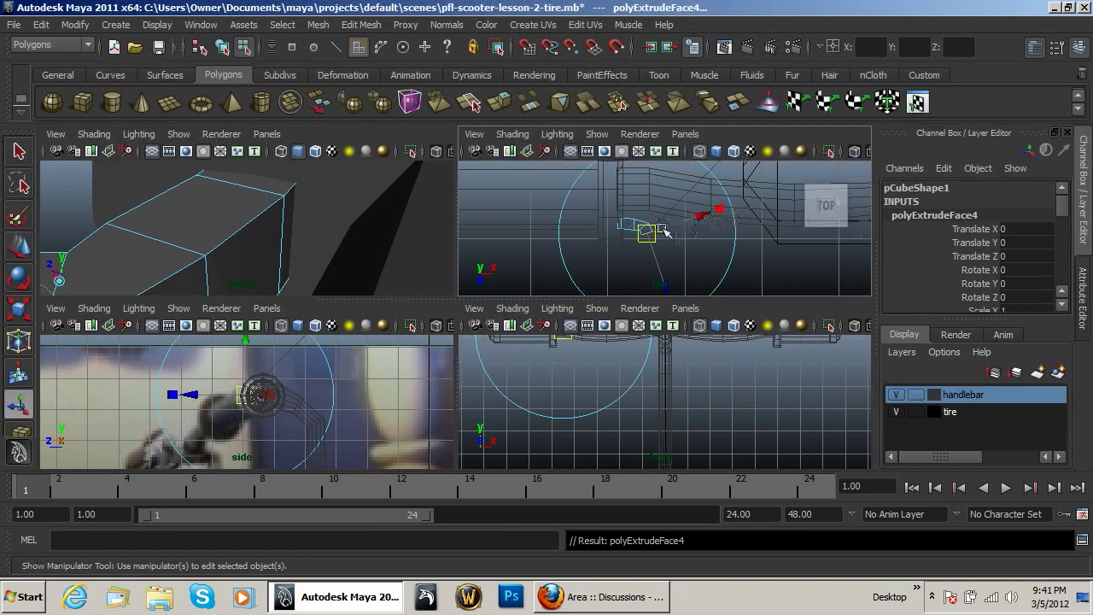
drag(647, 232, 650, 245)
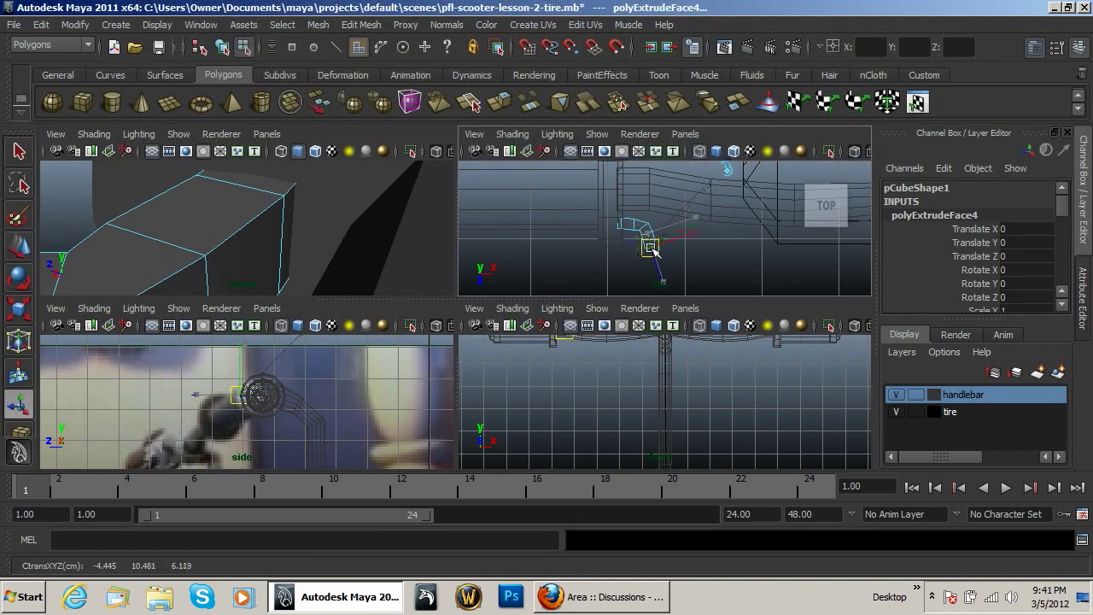
drag(725, 210, 722, 270)
key(w)
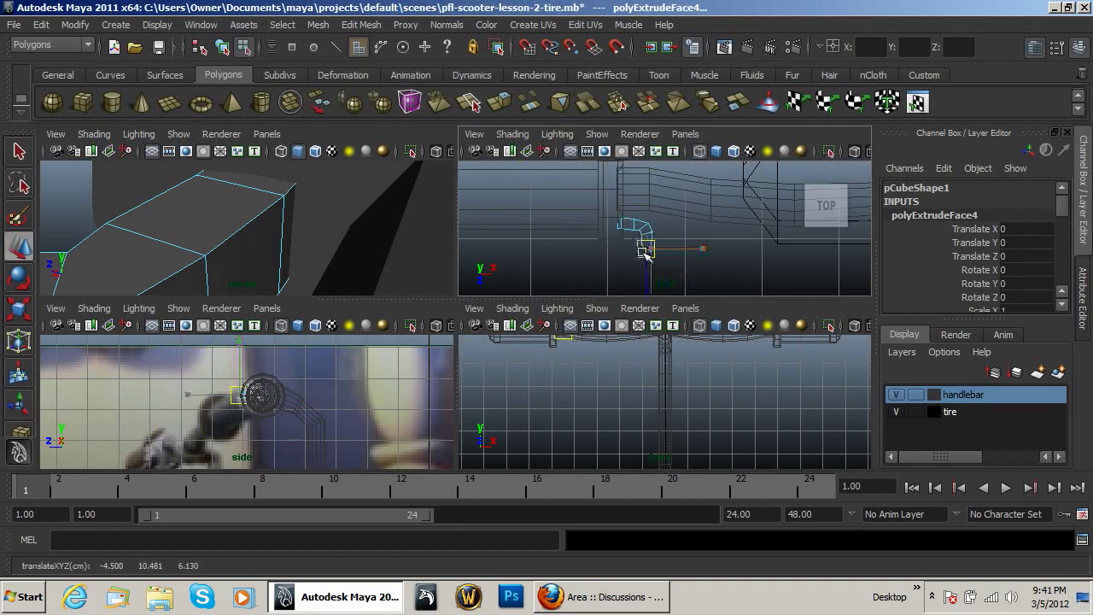
drag(643, 248, 647, 245)
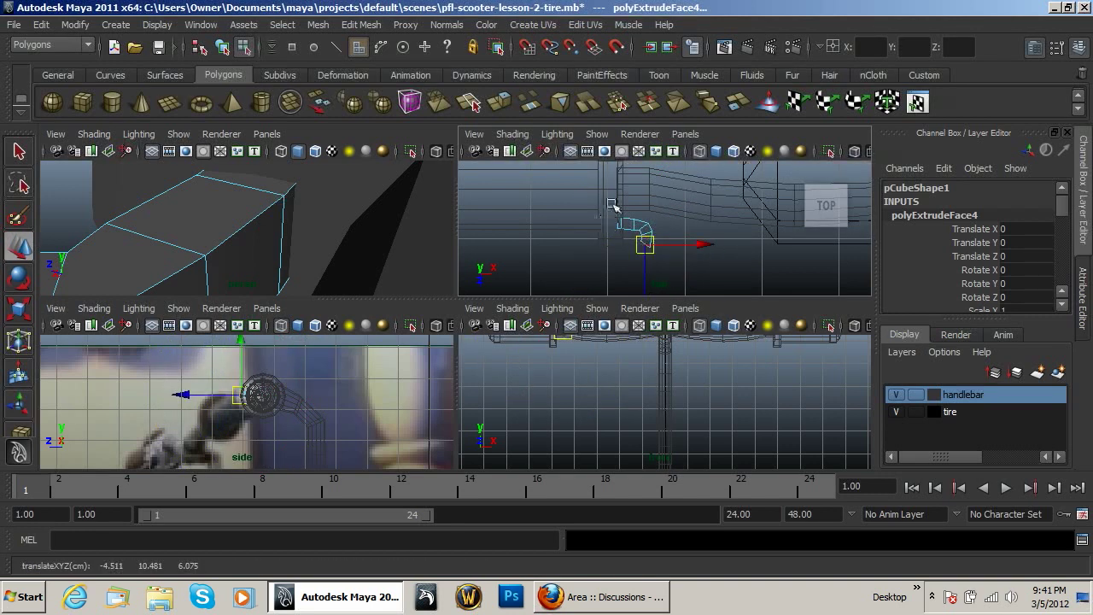
Extrude a fifth segment that curls back toward the grip side, and rotate its end face to follow the curve.
key(t)
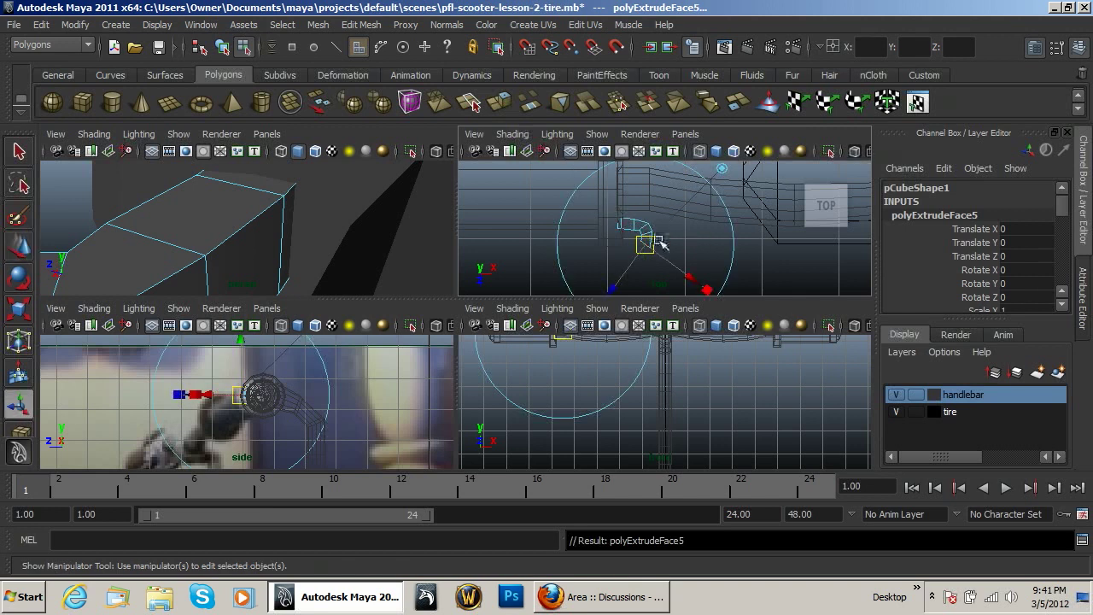
key(w)
key(e)
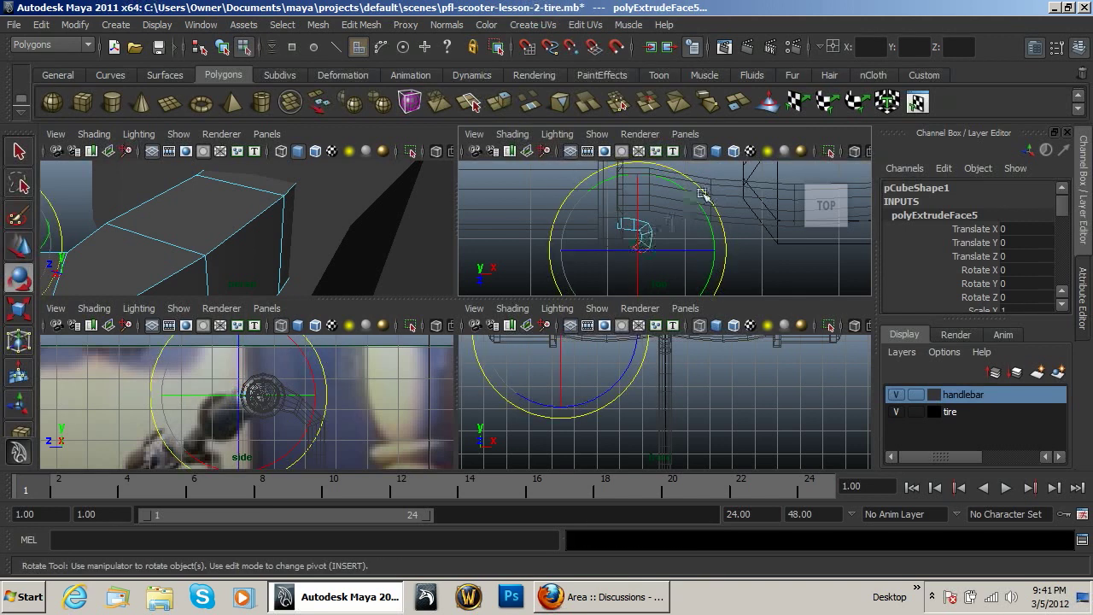
drag(705, 194, 708, 240)
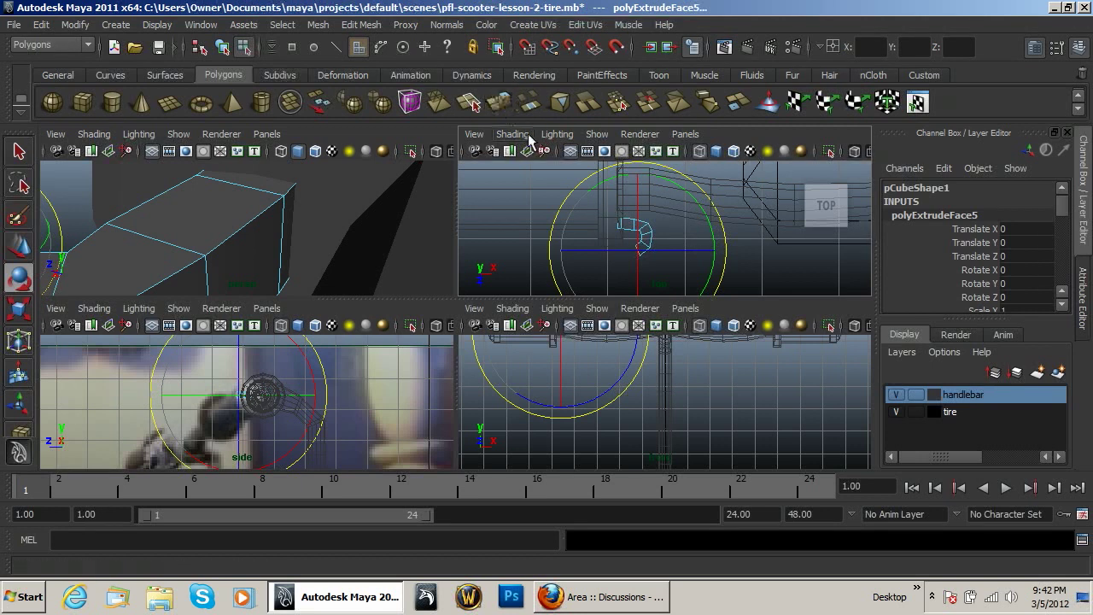
Extrude a sixth short segment diagonally toward the grip's outer end, and turn its end face to continue the bend.
click(501, 104)
key(w)
drag(633, 253, 626, 260)
key(e)
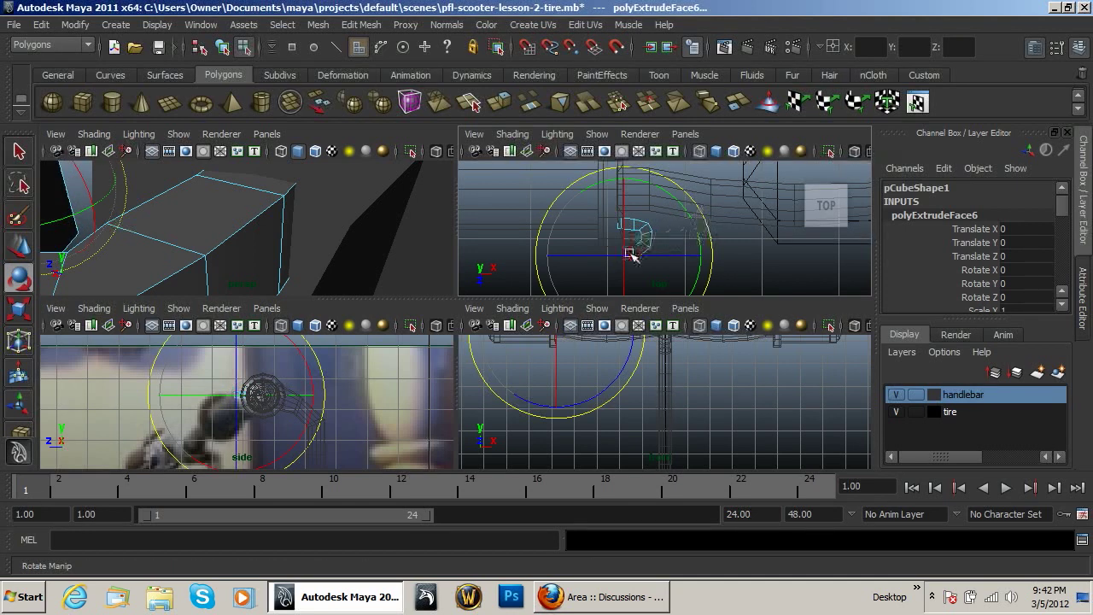
Extrude a seventh segment to finish the hook, moving its end to about X -4.998, Z 6.241.
key(w)
drag(677, 258, 611, 261)
click(500, 105)
key(w)
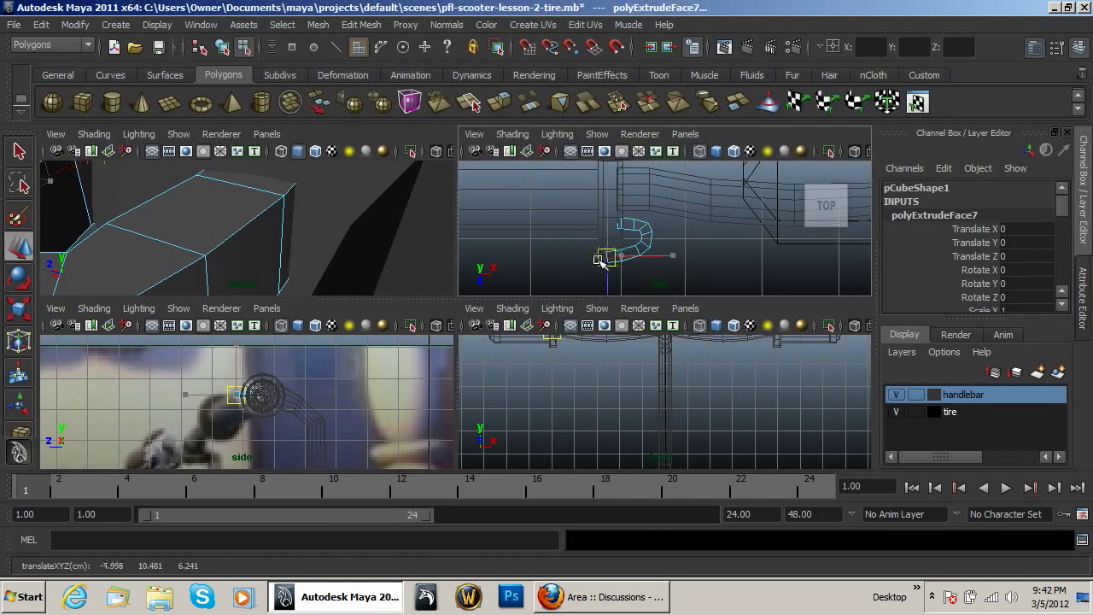
Extrude the long lever arm alongside the grip, with its end at about X -6.790, Z 6.373.
click(499, 103)
key(w)
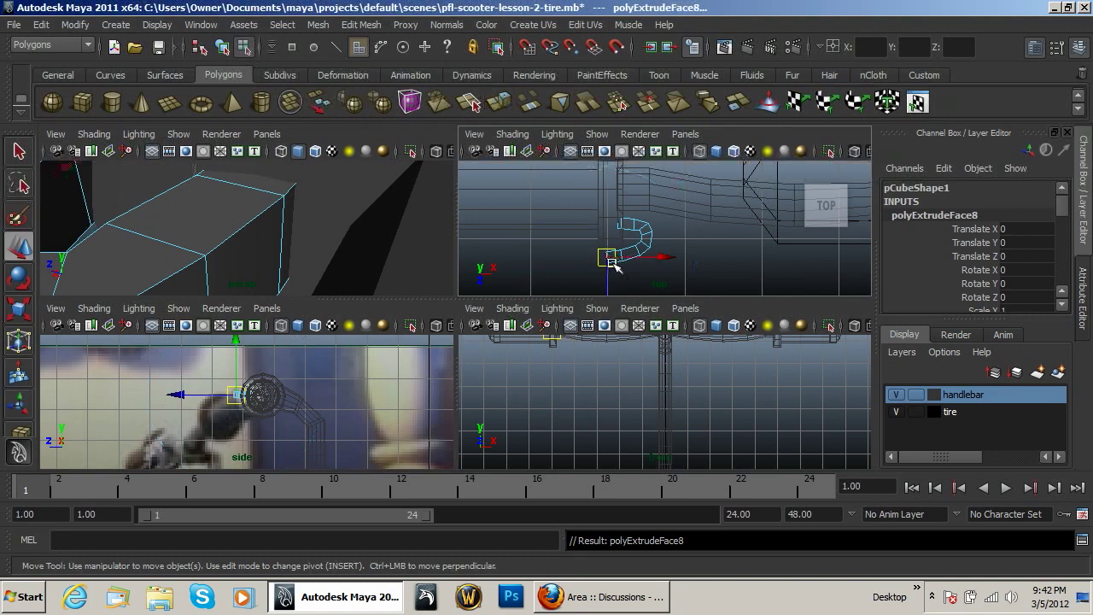
drag(607, 254, 497, 273)
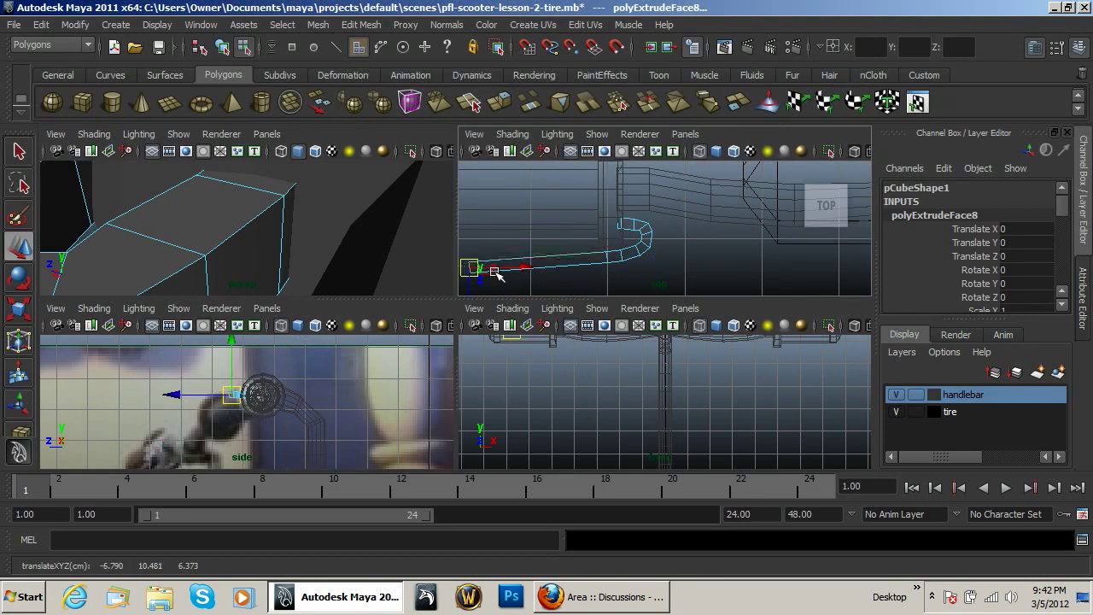
Extrude a short segment from the end of the long arm, to about X -6.956, Z 6.373.
alt+middle_drag(521, 247, 592, 243)
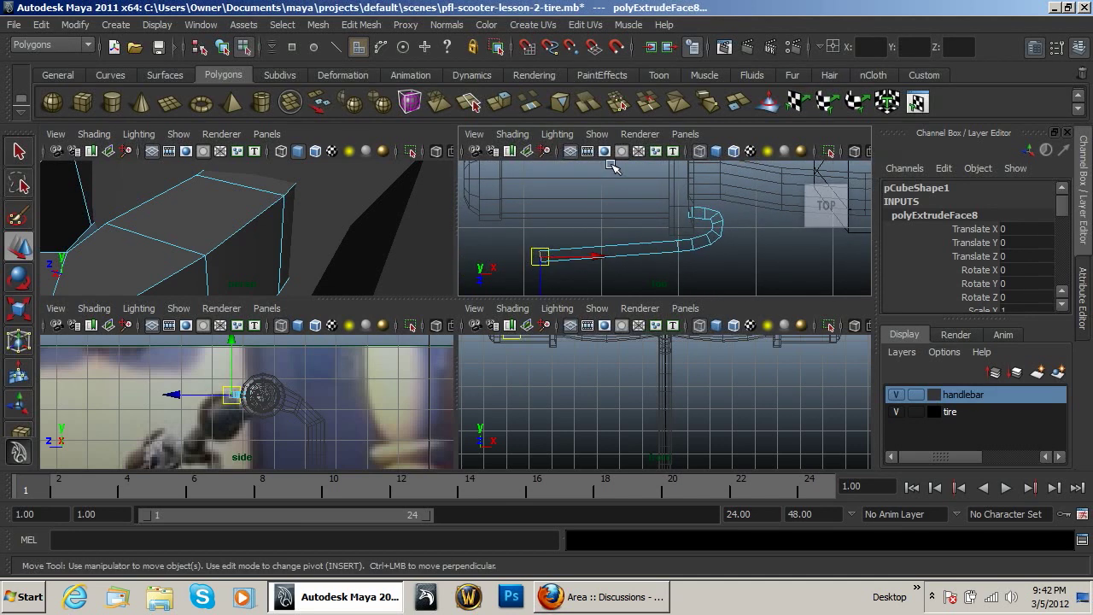
click(500, 104)
key(w)
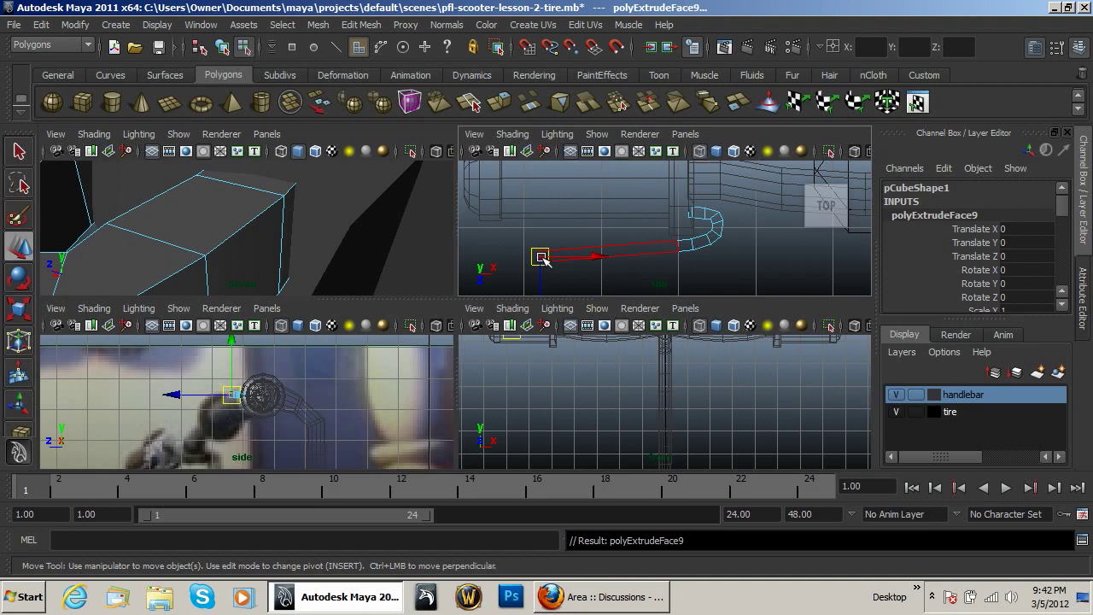
drag(543, 258, 518, 260)
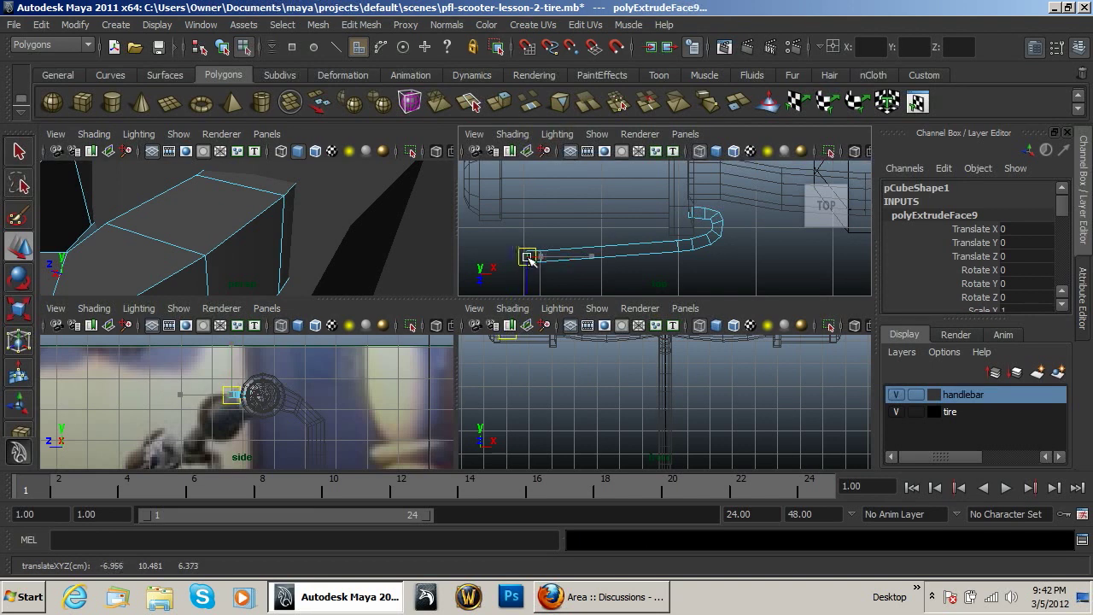
Rotate the lever's end face slightly in the top view and shift it to about X -6.912.
key(f)
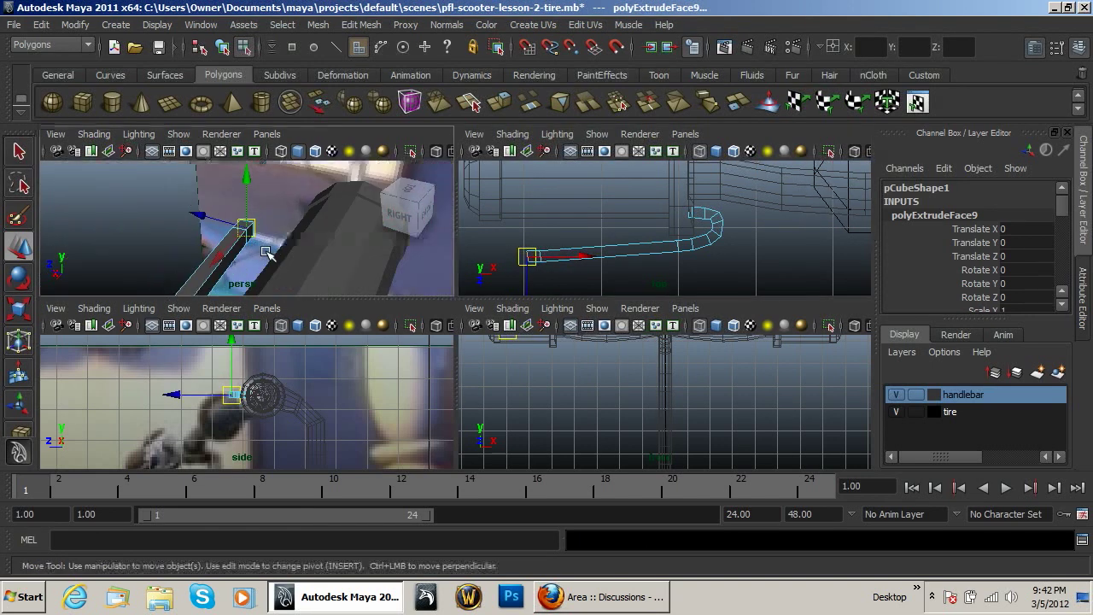
scroll(268, 252, up, 1)
alt+drag(245, 252, 430, 259)
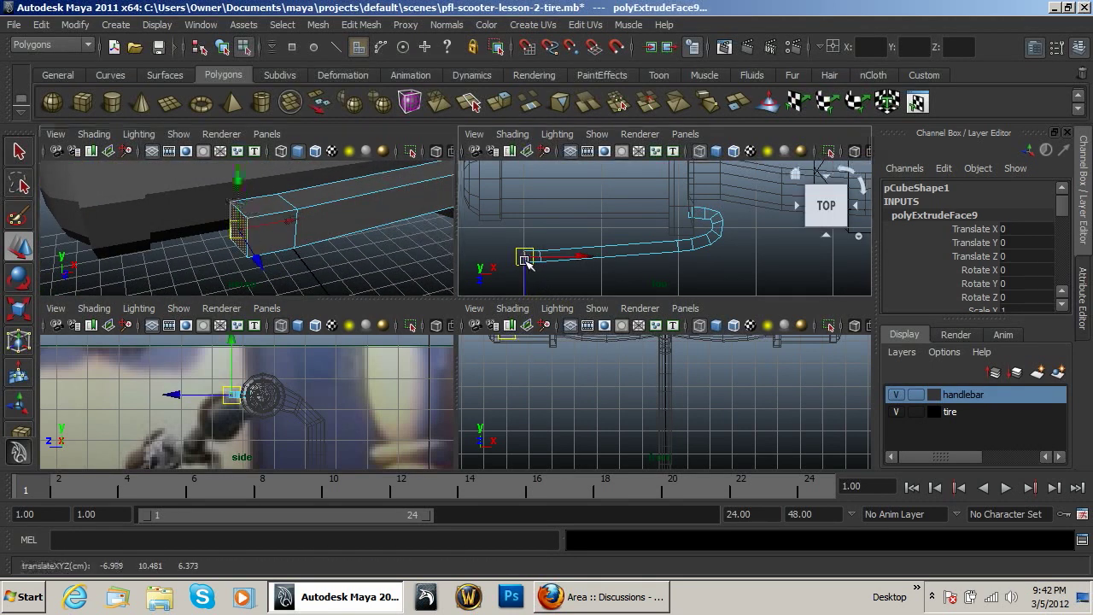
key(e)
drag(601, 224, 609, 244)
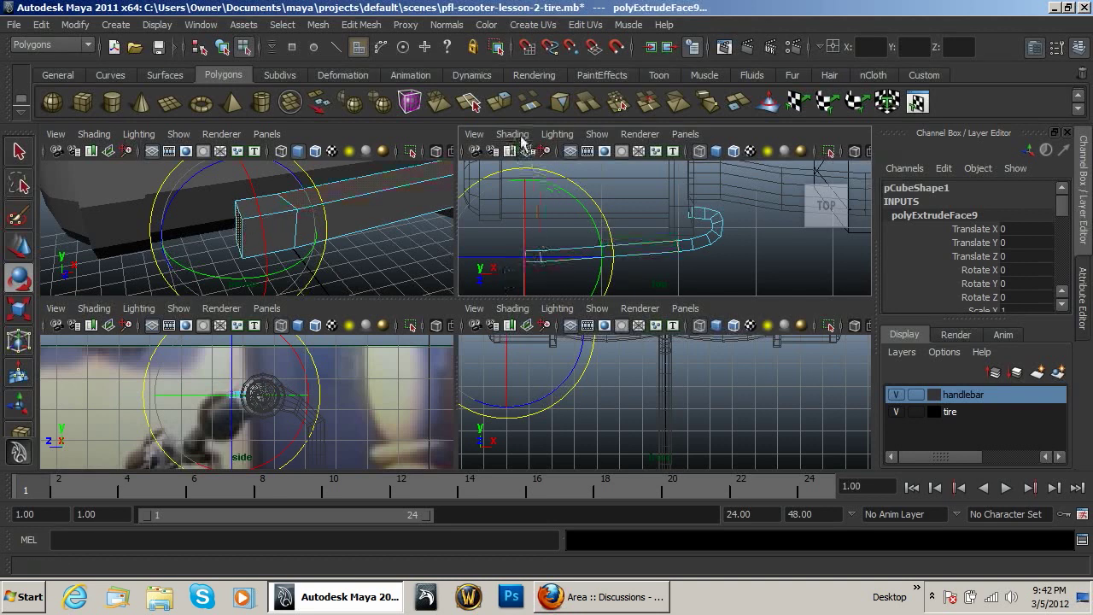
key(w)
drag(527, 252, 591, 261)
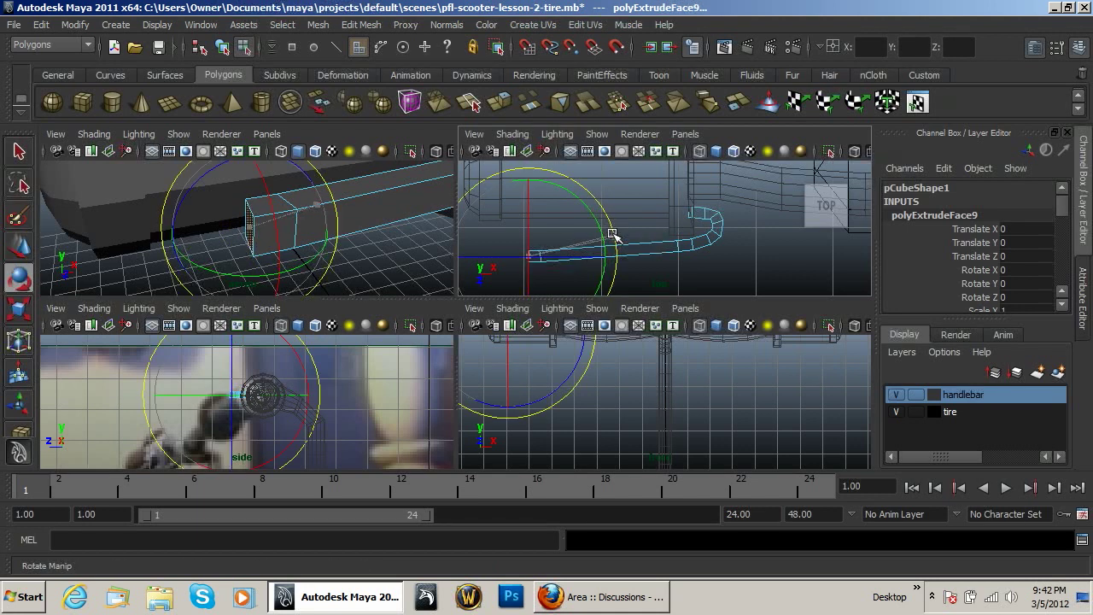
key(w)
drag(588, 255, 592, 255)
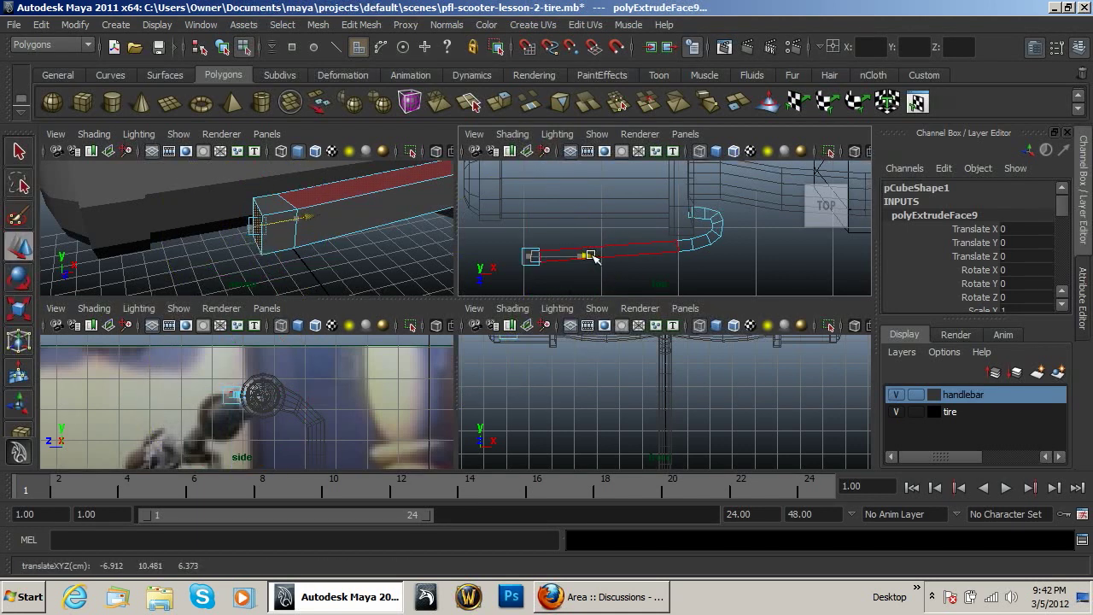
Extrude a final tip segment to about X -7.055 and scale its end face down to taper the lever's tip.
click(499, 104)
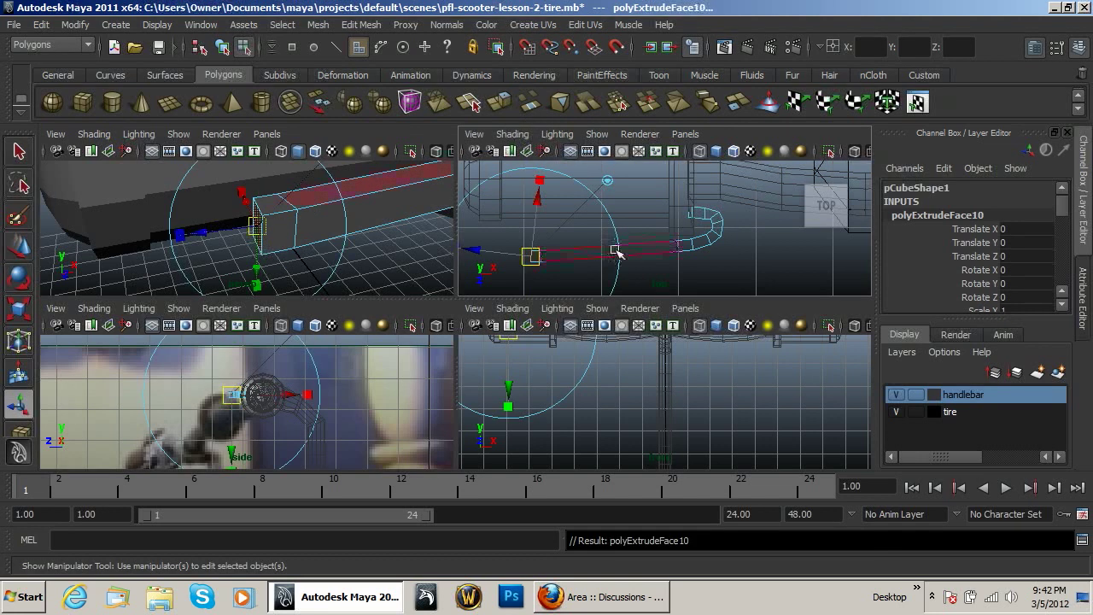
key(w)
middle_drag(619, 263, 579, 261)
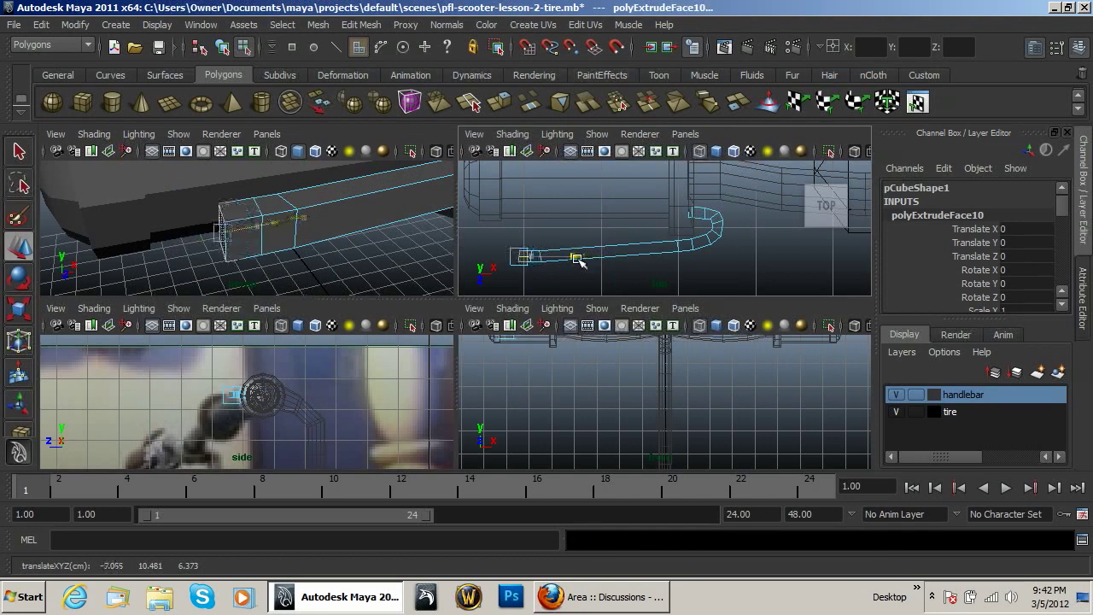
key(e)
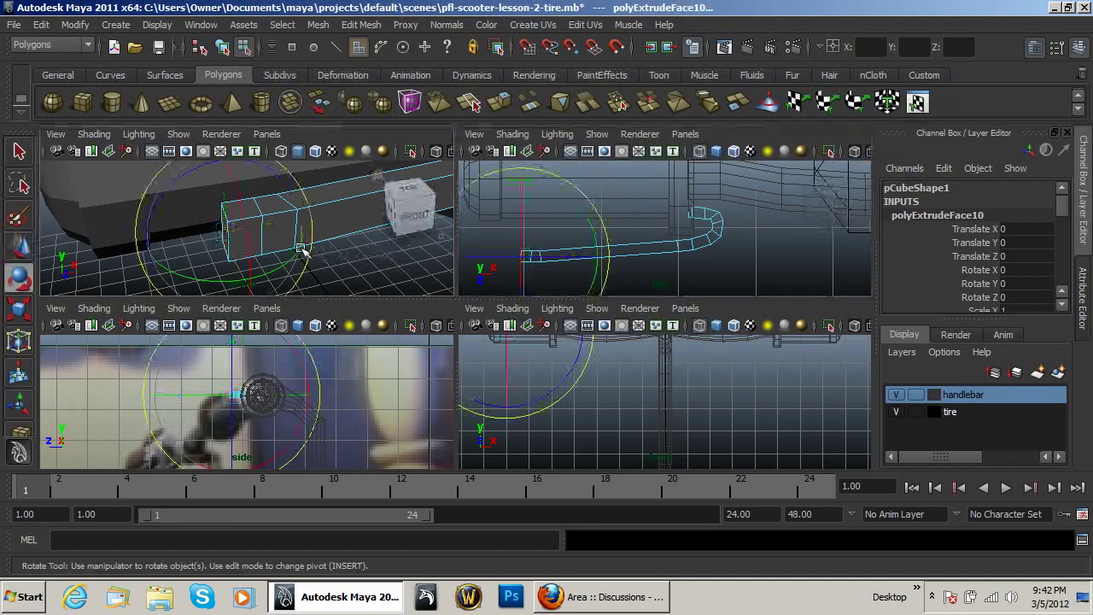
key(r)
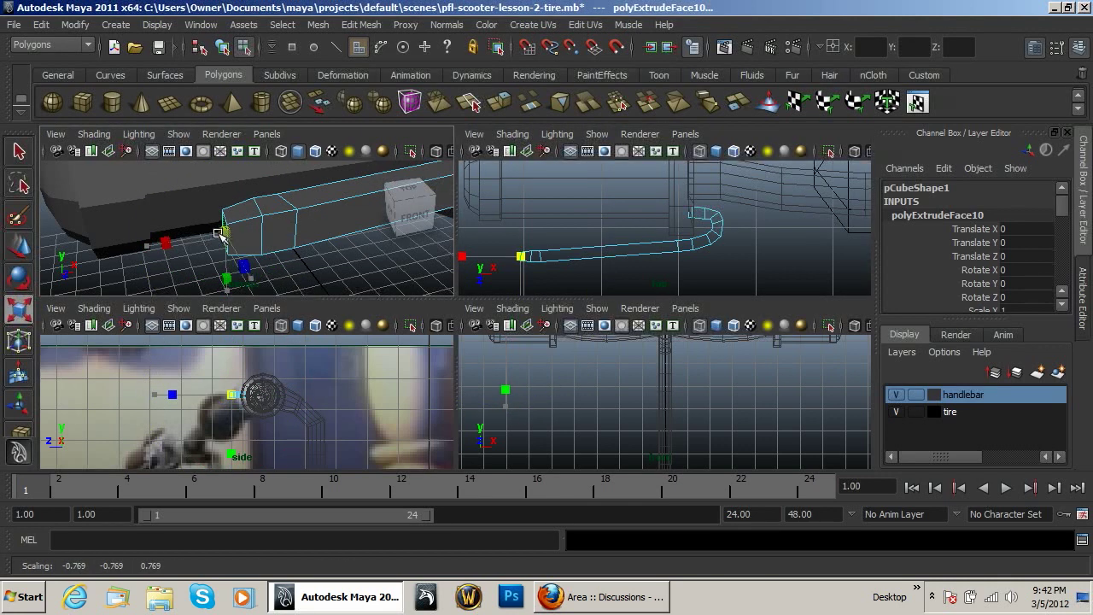
middle_drag(219, 236, 434, 275)
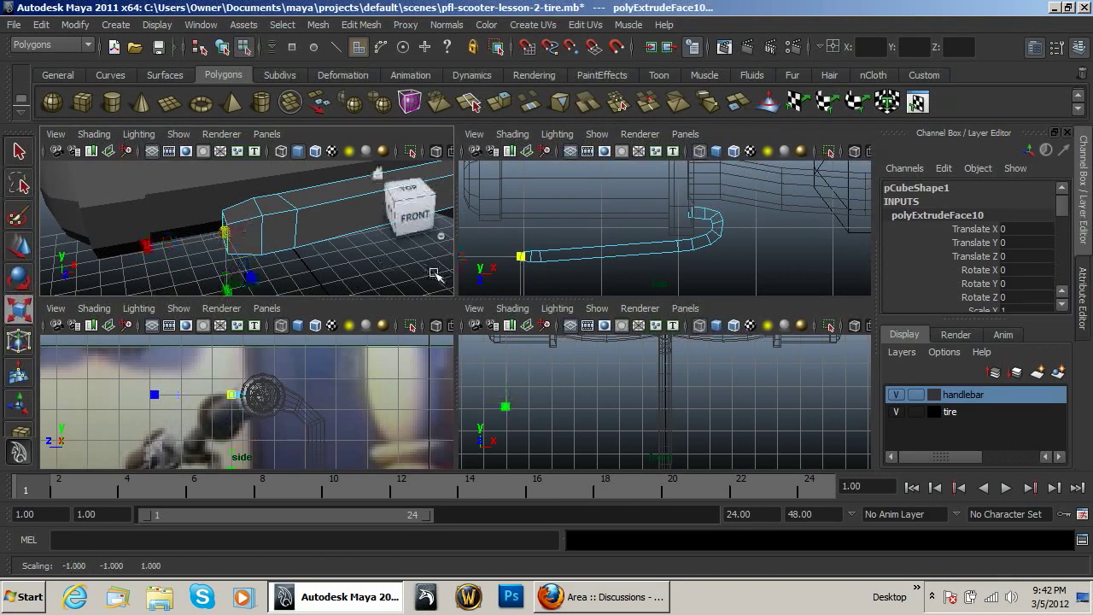
Return to object mode, select the whole lever, and move it away from the handlebar to about Z 5.898.
click(580, 290)
right_drag(353, 219, 414, 208)
click(354, 197)
scroll(356, 199, down, 8)
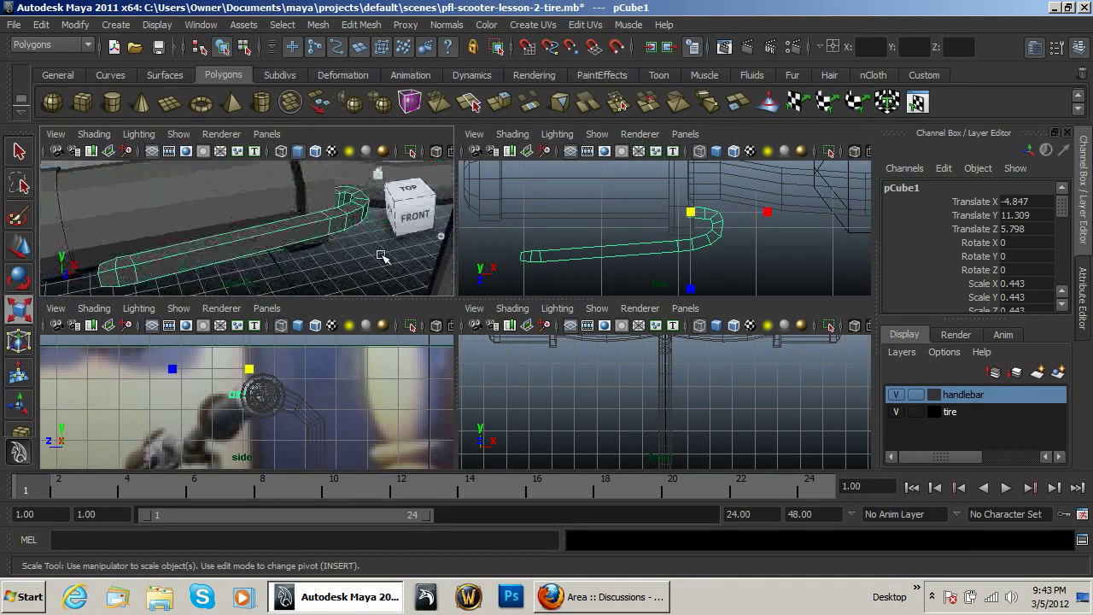
alt+drag(350, 257, 316, 246)
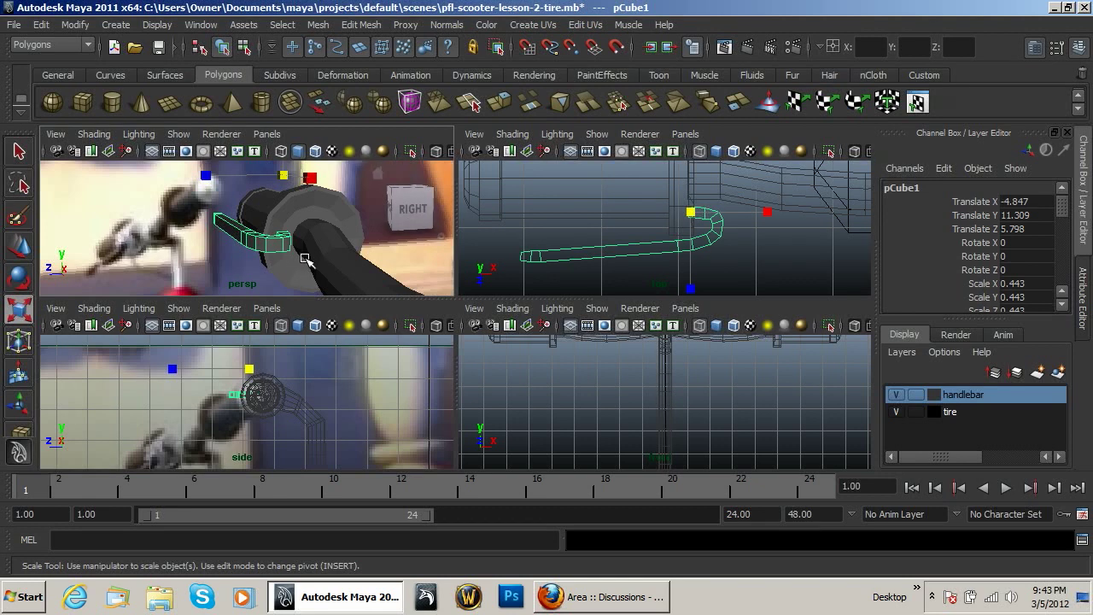
key(w)
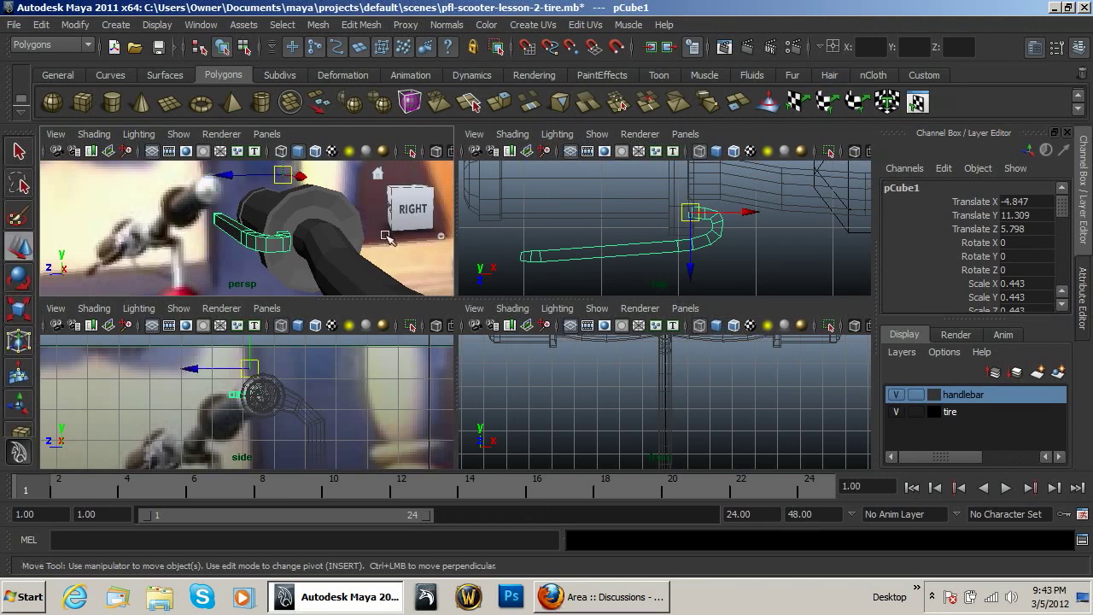
click(696, 219)
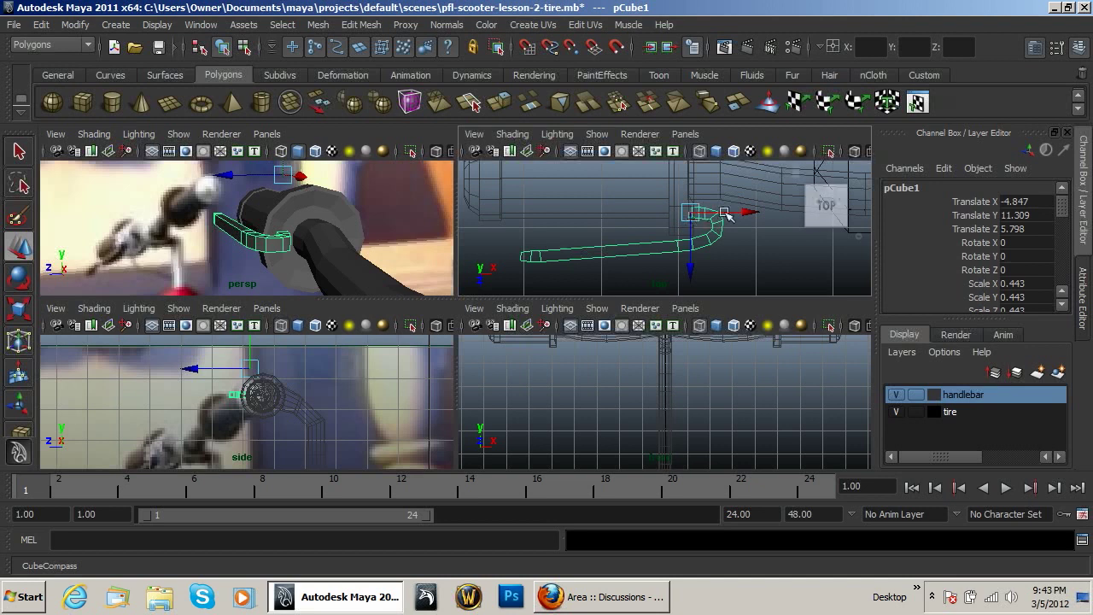
drag(692, 271, 691, 280)
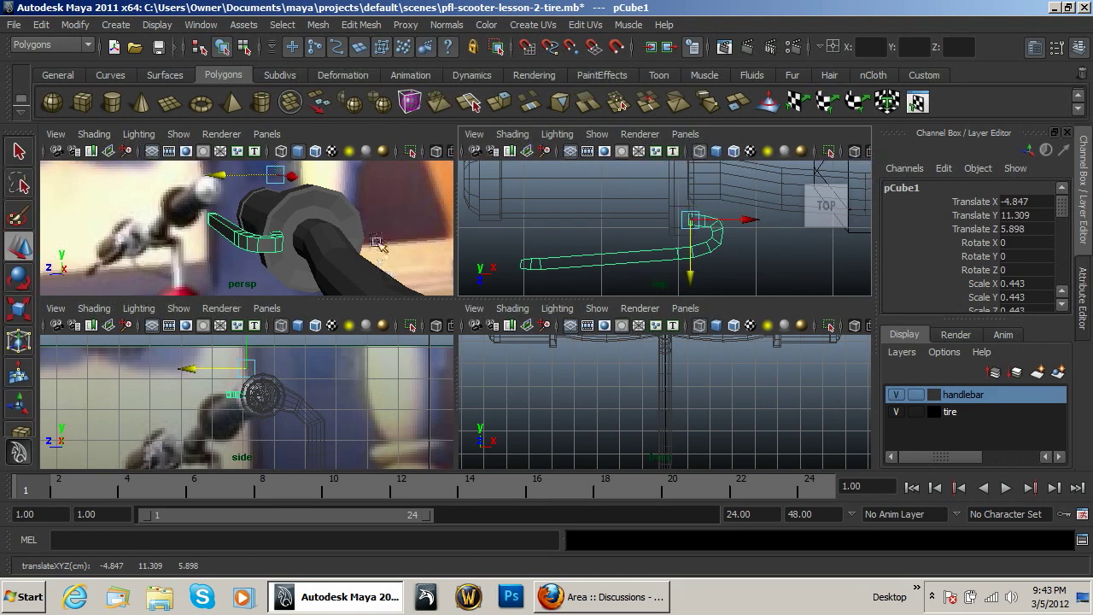
Tilt the lever about 18.037 degrees around X in the side view, and move it to about Y 11.035, Z 6.008.
key(e)
drag(333, 366, 337, 336)
key(q)
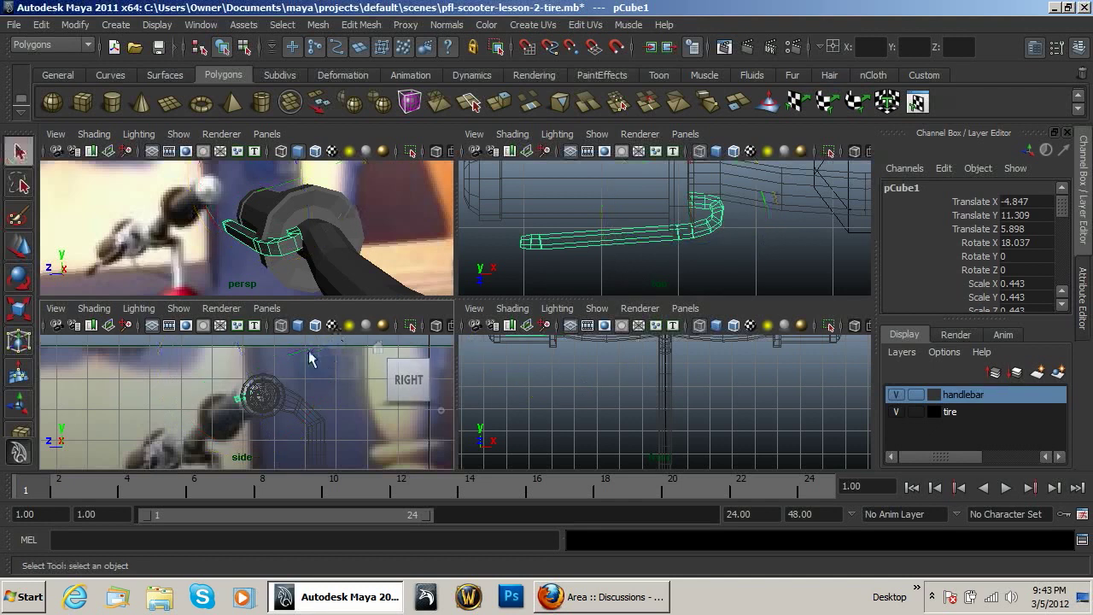
key(w)
drag(248, 372, 247, 381)
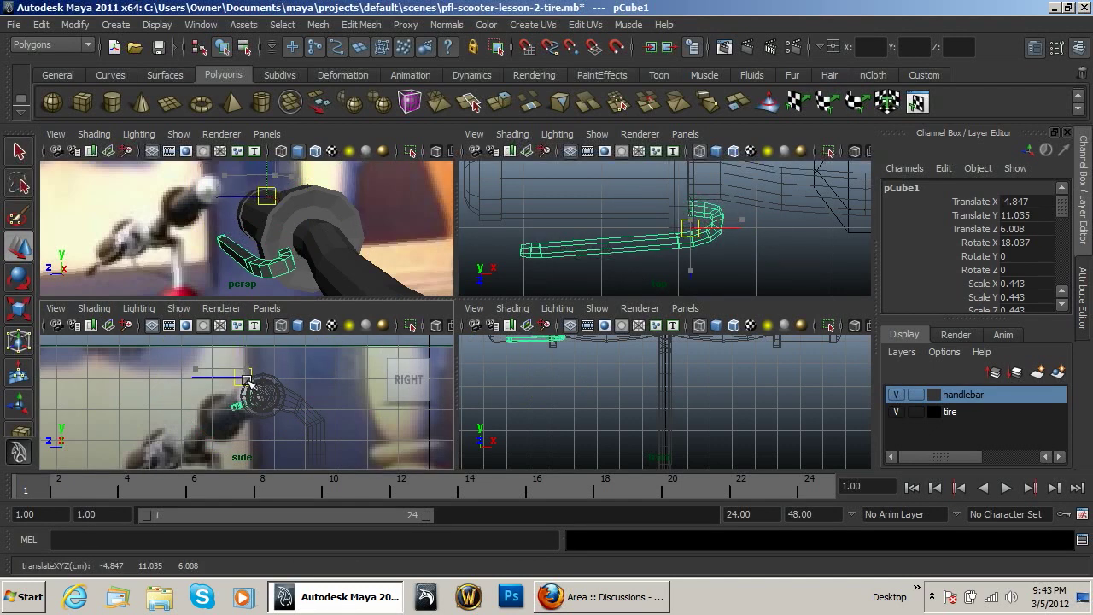
Rotate the lever about 10.219 degrees around Y in the top view, and move it to about X -4.836, Z 6.063.
alt+drag(301, 246, 278, 275)
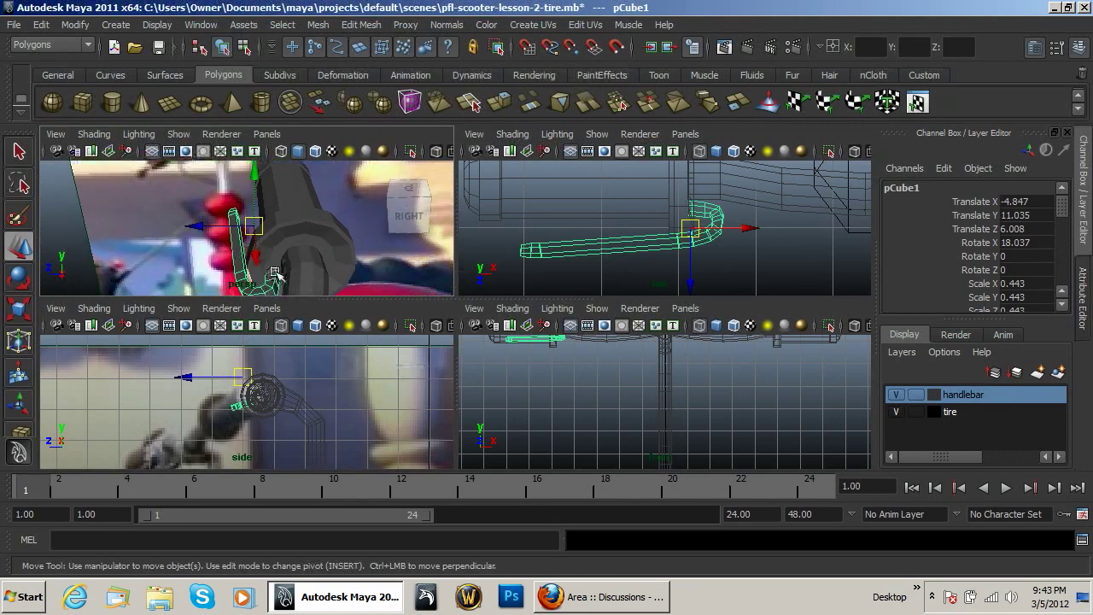
key(e)
drag(777, 211, 760, 204)
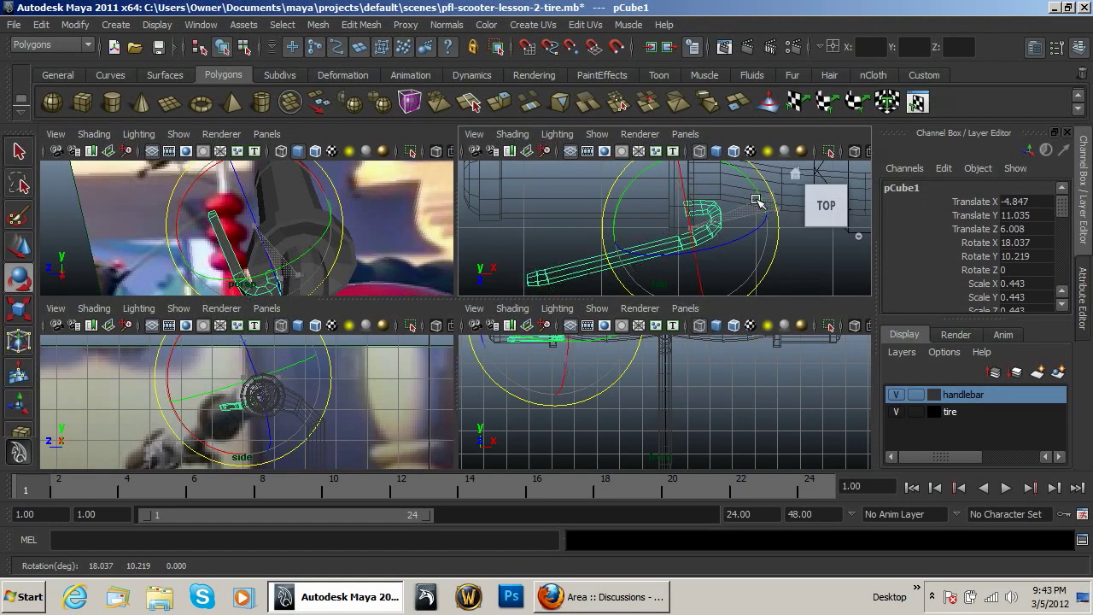
key(w)
drag(692, 235, 694, 240)
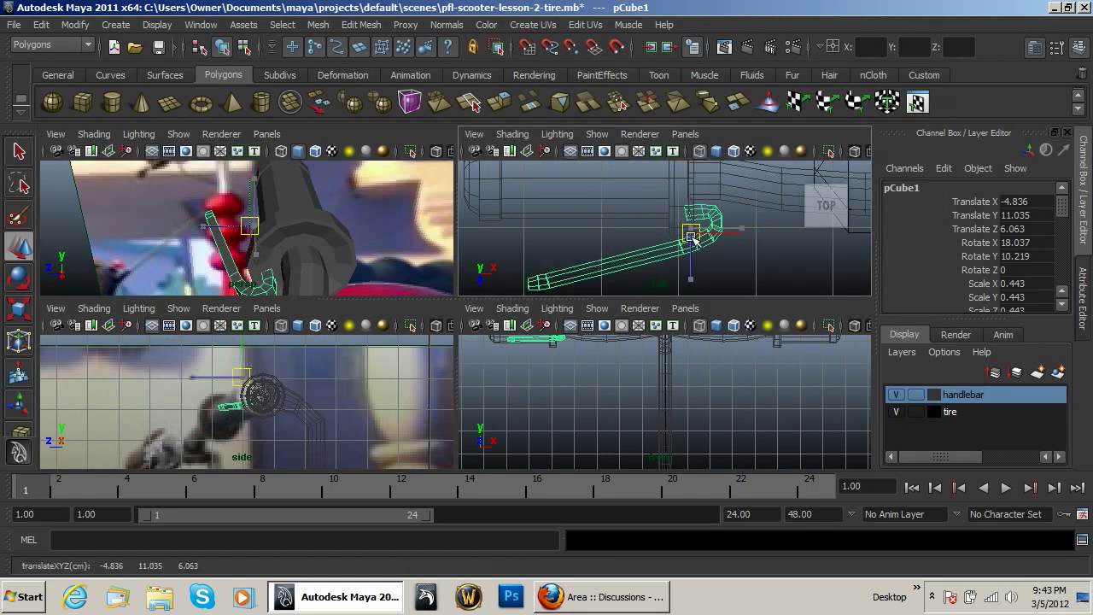
Switch the lever to vertex editing and move its tip vertices outward to about X -7.574, Y 10.068, Z 6.629.
right_click(557, 278)
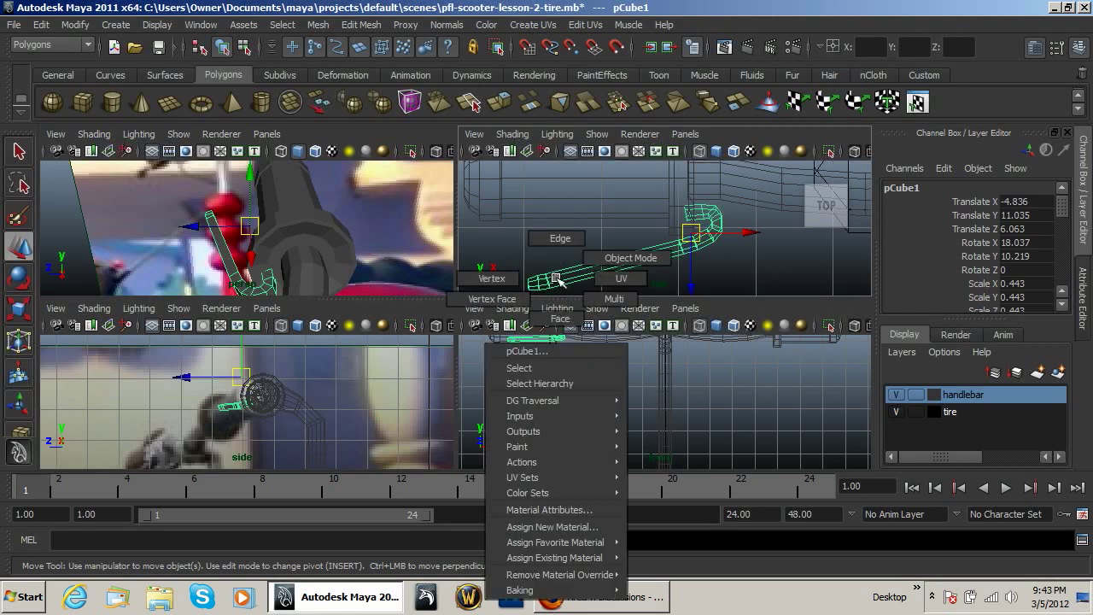
click(484, 267)
drag(570, 309, 481, 277)
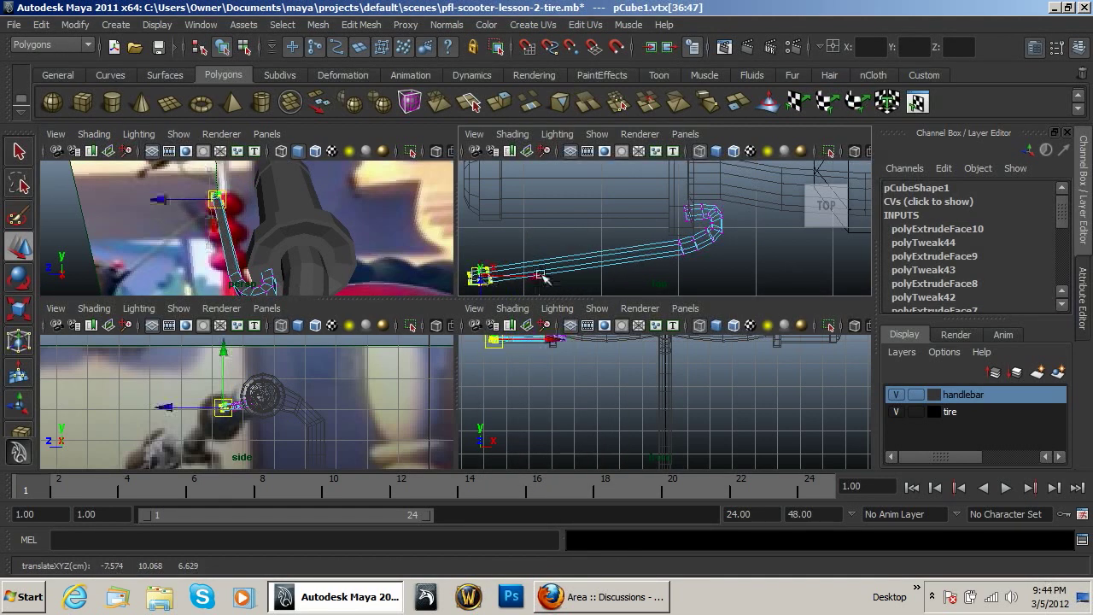
Adjust the vertices where the lever's straight arm meets its bend in the top view.
drag(642, 224, 685, 255)
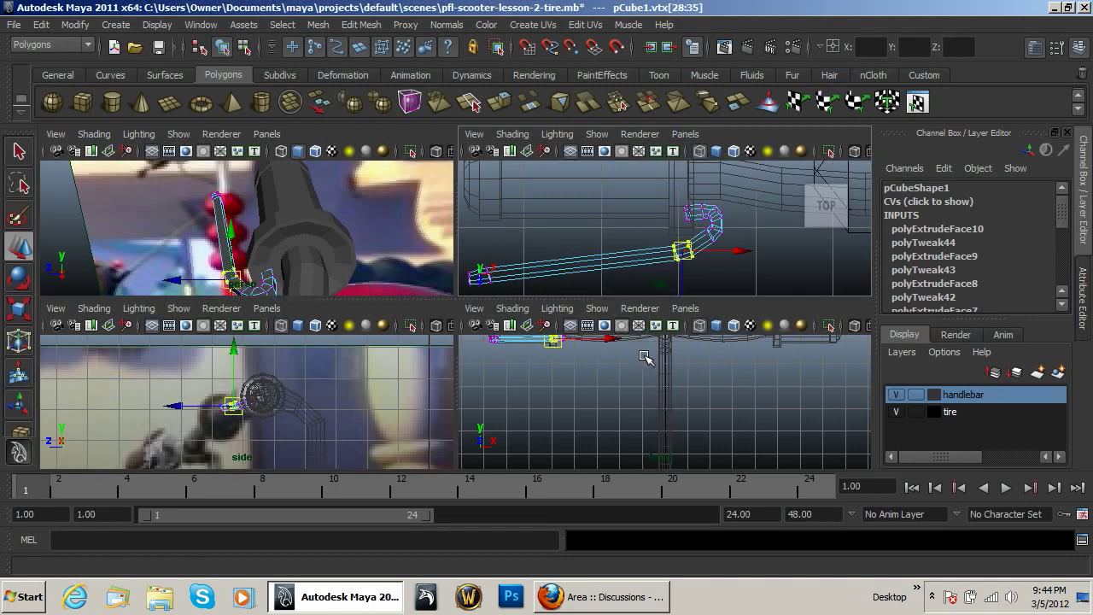
alt+middle_drag(645, 357, 683, 397)
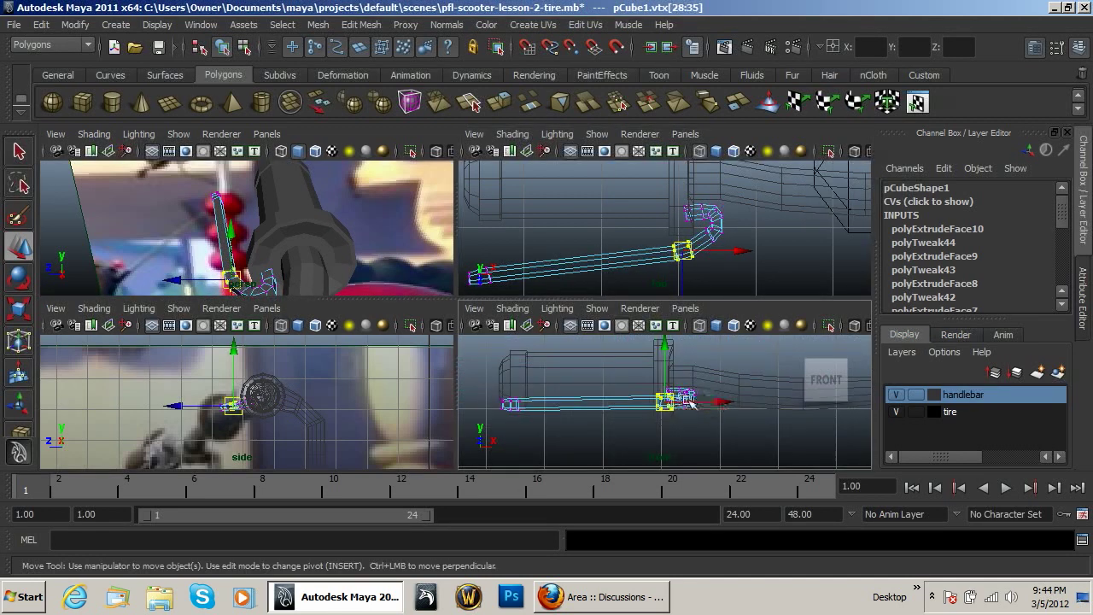
key(f)
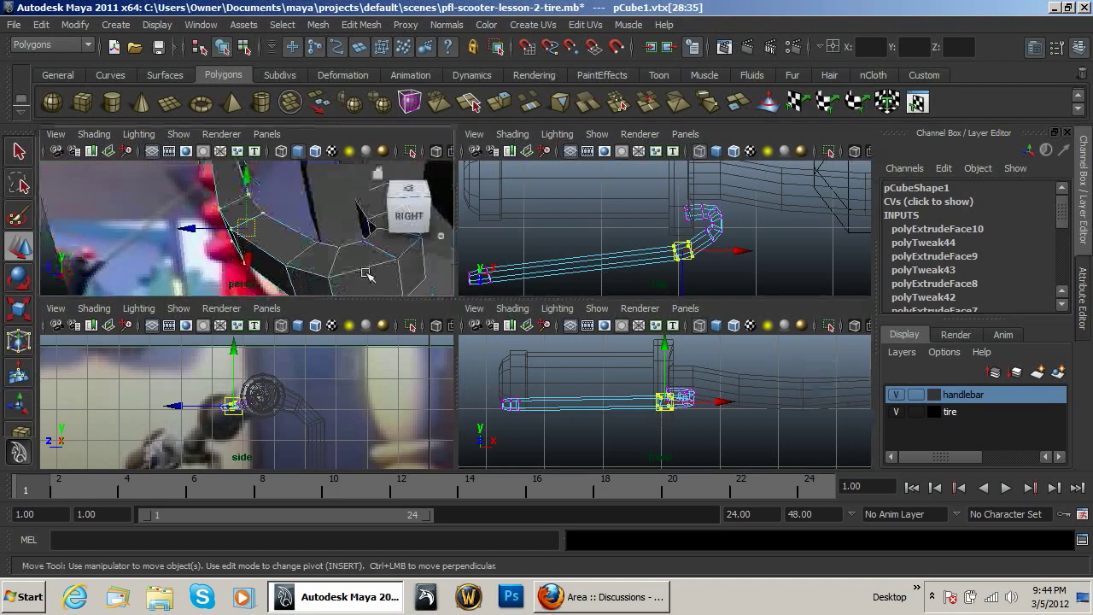
alt+right_drag(602, 269, 695, 267)
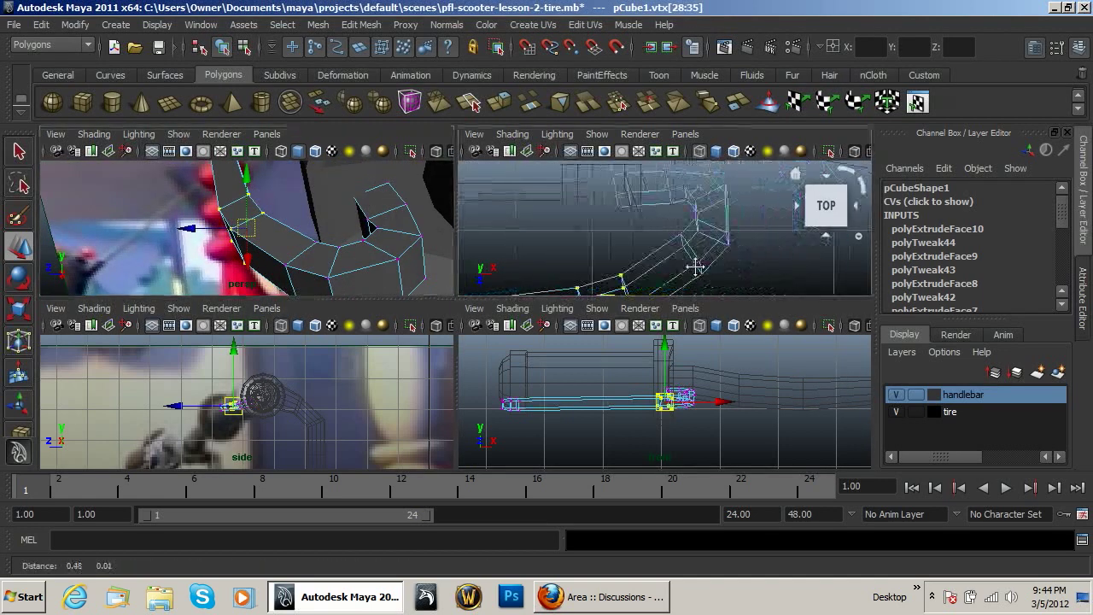
alt+middle_drag(695, 267, 672, 267)
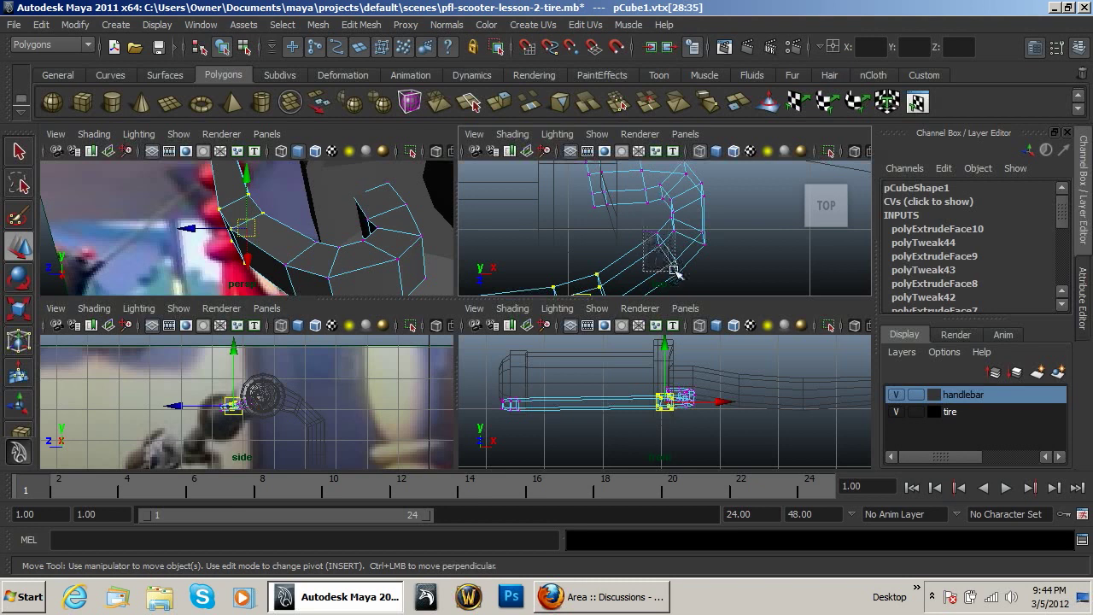
mouse_move(674, 271)
mouse_down()
mouse_move(700, 280)
mouse_move(675, 279)
mouse_move(683, 261)
mouse_up()
Return the lever to object mode and select the whole lever.
right_drag(361, 254, 403, 242)
mouse_move(404, 247)
alt+mouse_down()
mouse_move(290, 227)
mouse_move(248, 256)
mouse_move(205, 254)
mouse_move(424, 221)
mouse_move(389, 252)
alt+mouse_up()
right_drag(233, 255, 262, 251)
click(302, 260)
click(281, 256)
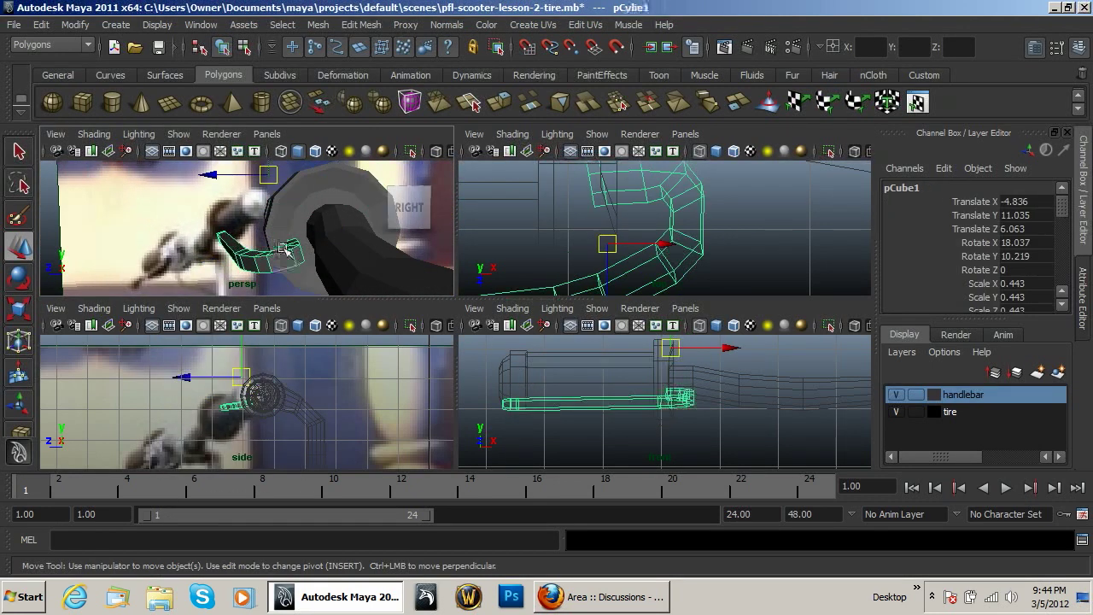
click(111, 102)
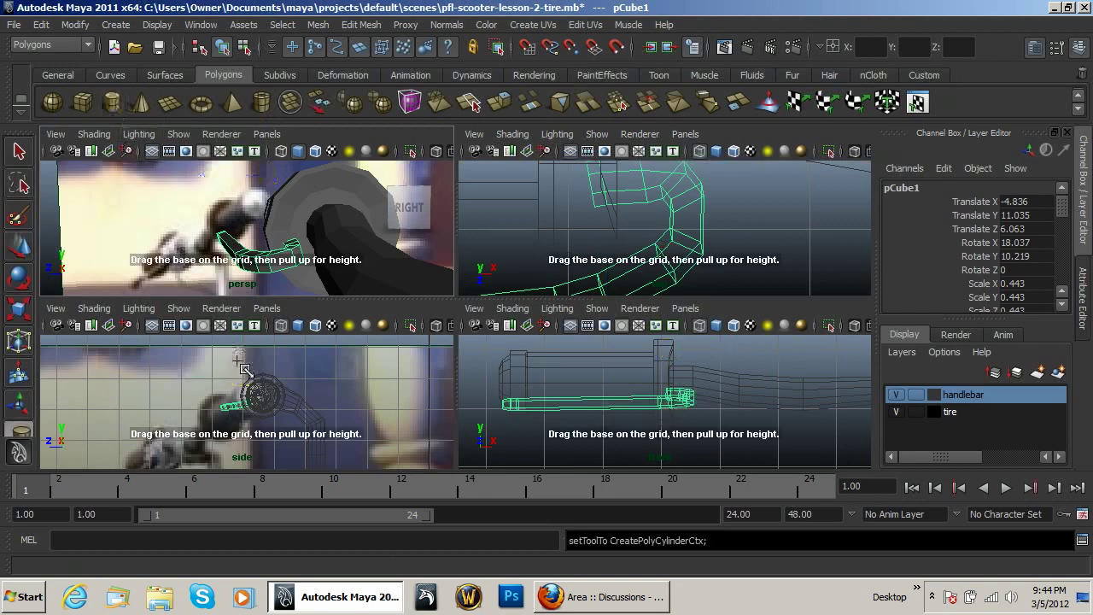
scroll(250, 422, up, 5)
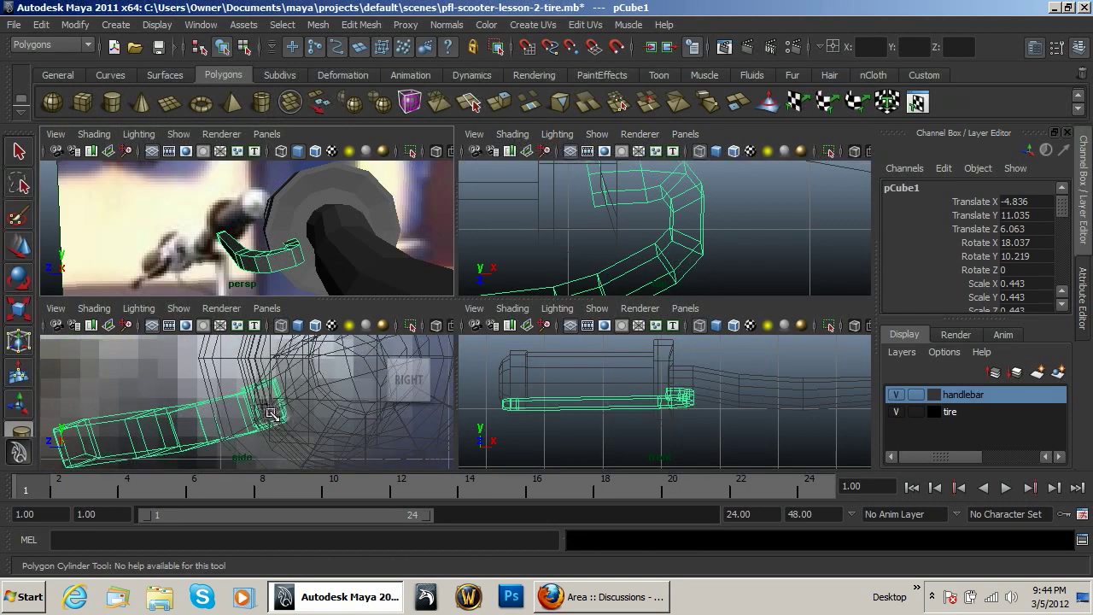
drag(270, 413, 317, 424)
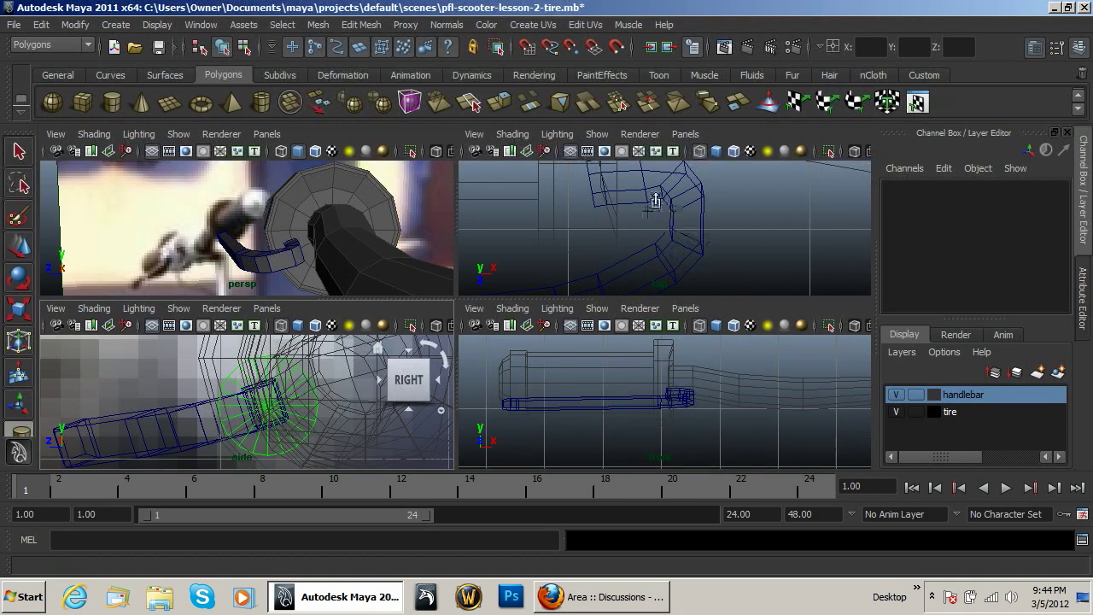
drag(642, 205, 1089, 256)
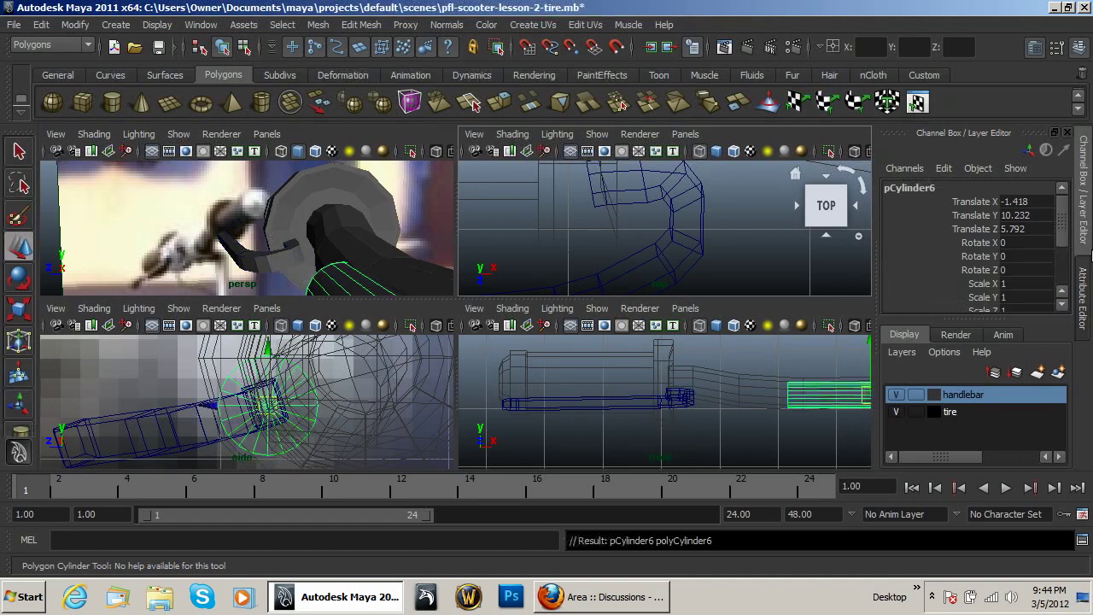
key(ctrl+z)
Create a thin polygon cylinder centred on the lever's mounting end in the side view, about 0.185 in radius and 0.093 high.
scroll(715, 251, down, 4)
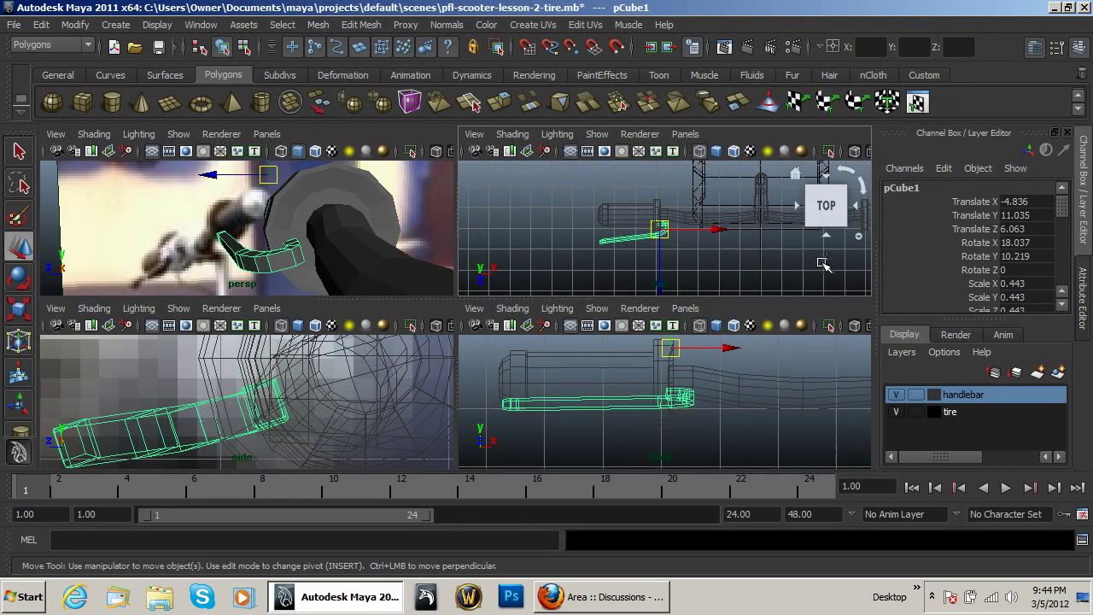
alt+middle_drag(792, 262, 705, 264)
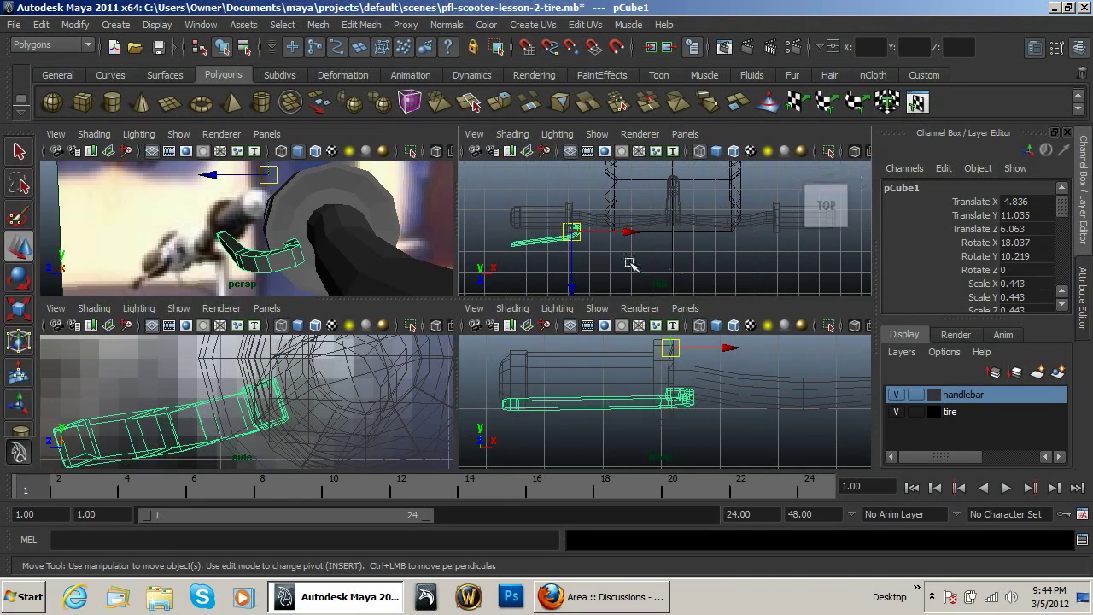
click(111, 104)
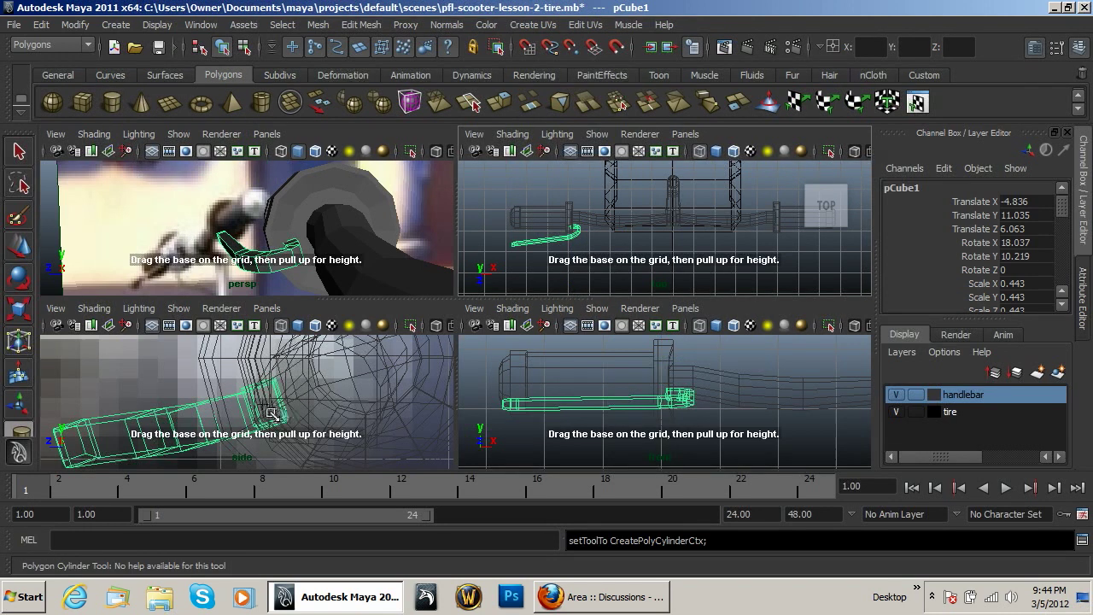
drag(267, 408, 308, 436)
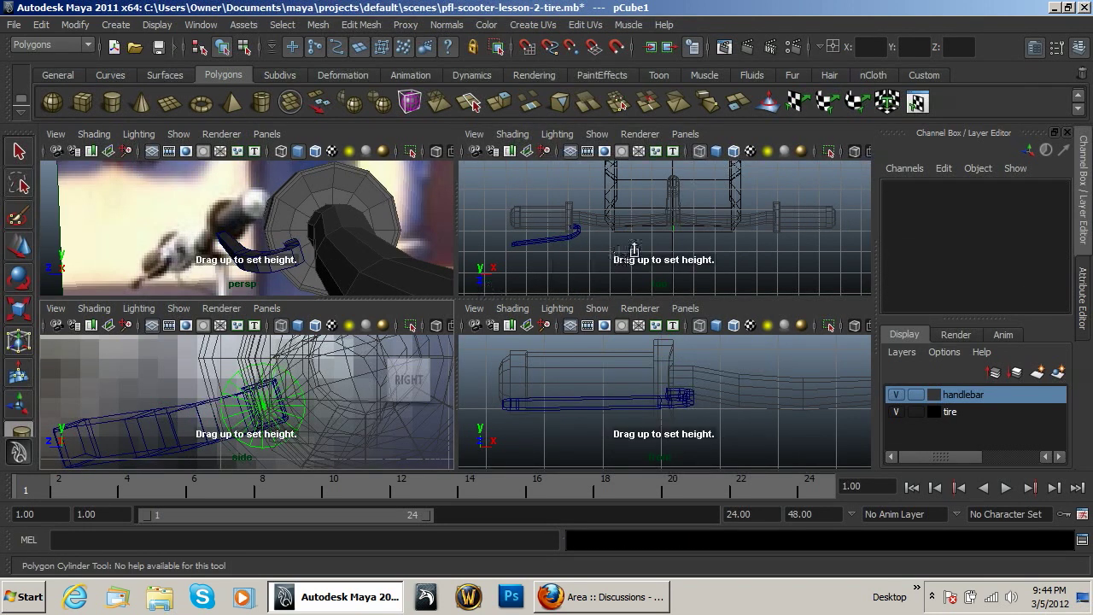
drag(679, 224, 685, 226)
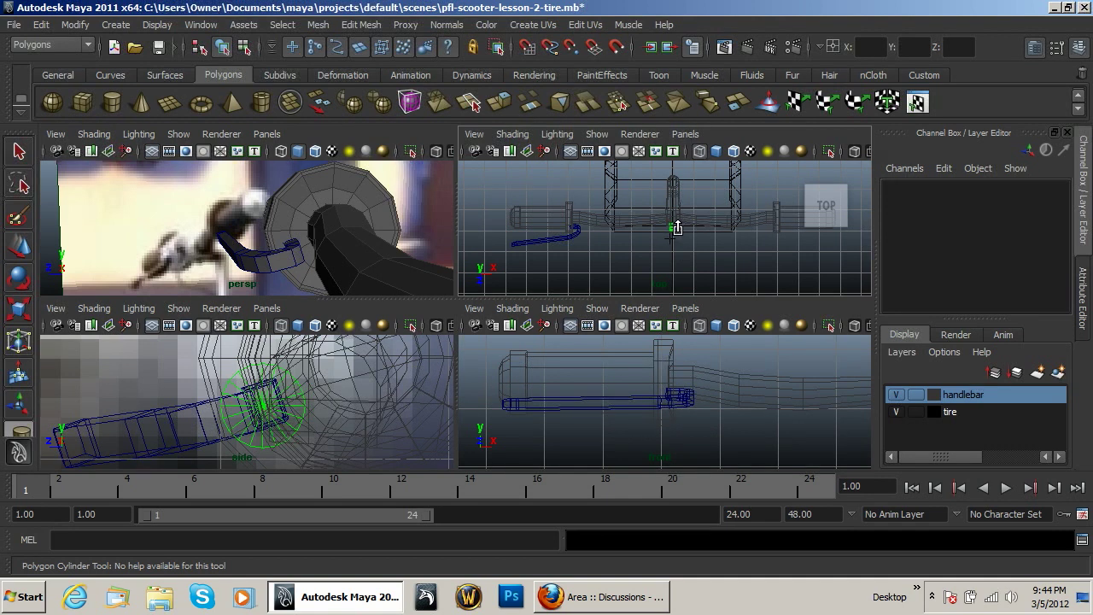
drag(678, 228, 674, 236)
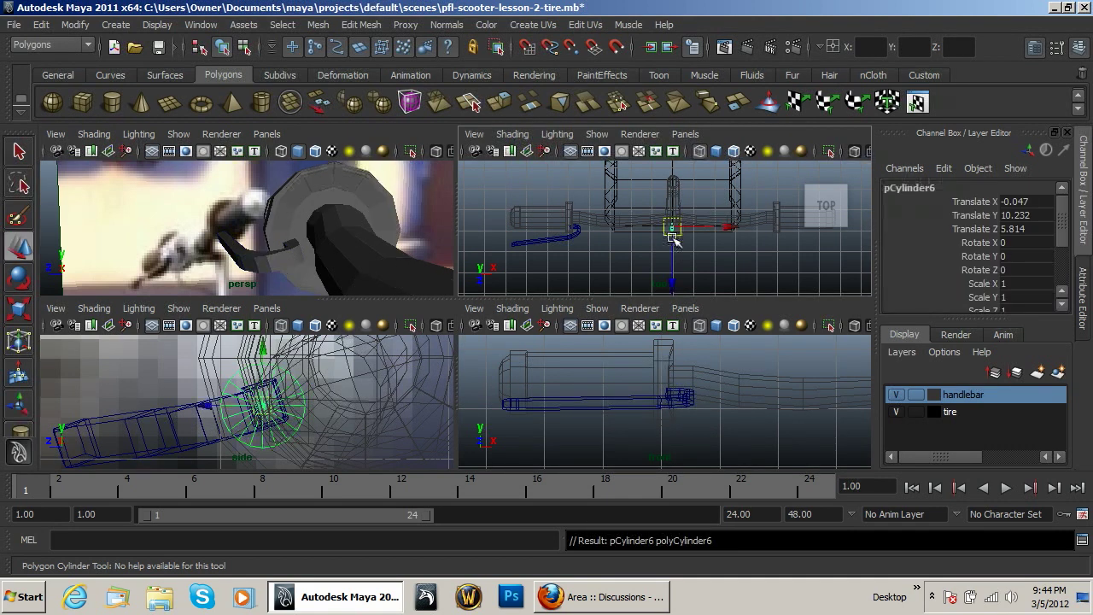
Select the new cylinder and move it along X to the lever's mounting end, at about X -4.575.
key(w)
click(670, 229)
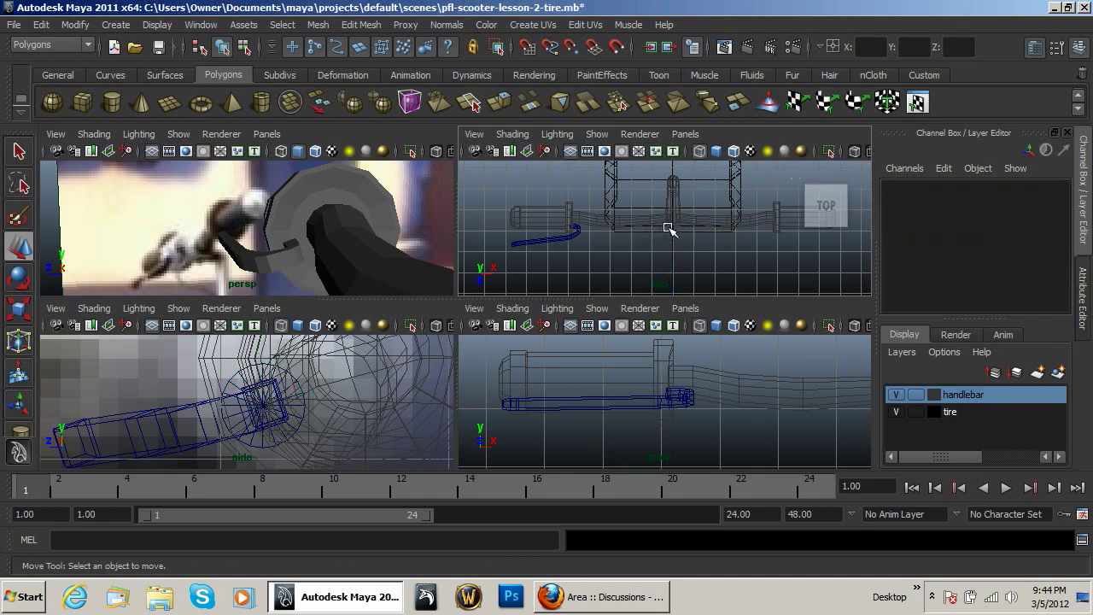
drag(688, 247, 639, 231)
click(691, 252)
click(672, 227)
key(f)
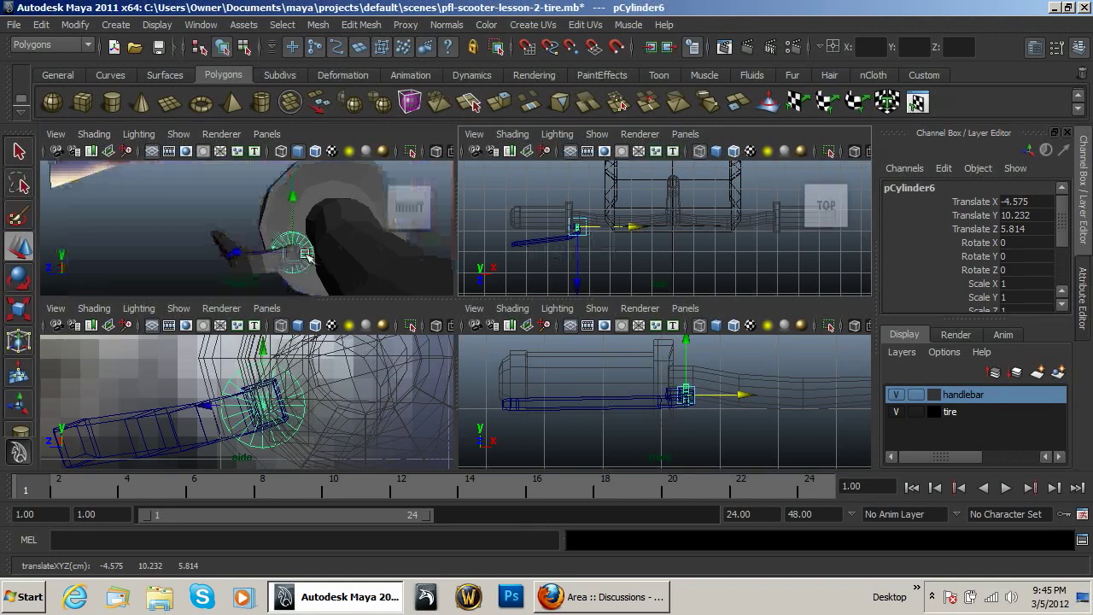
Fine-tune the cylinder's position around the lever's hooked end to about X -4.689, Y 10.242, Z 5.8.
key(f)
key(f)
key(f)
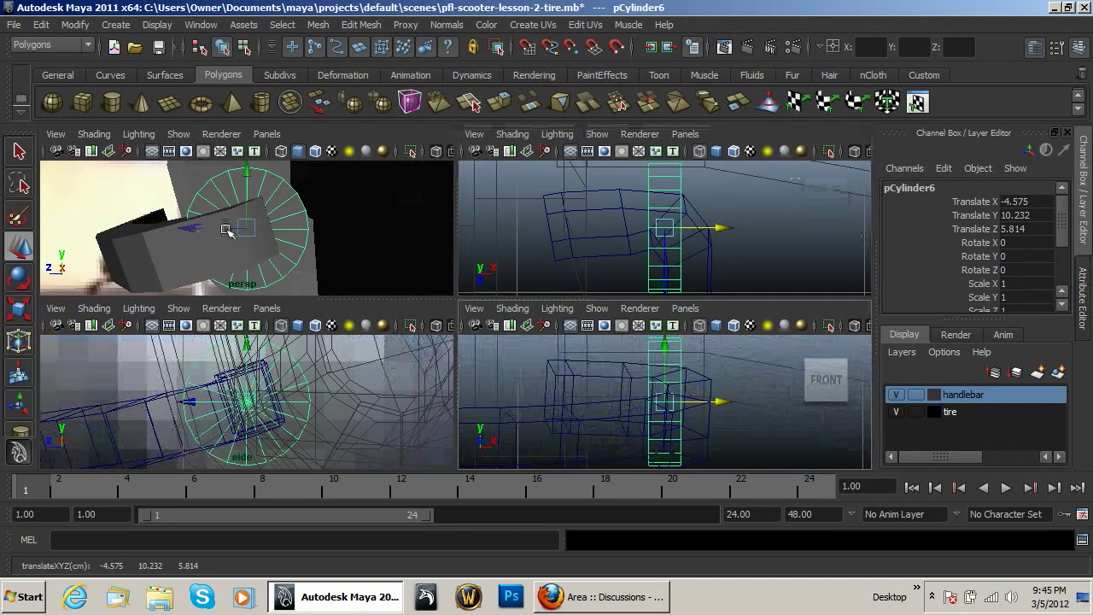
alt+drag(231, 222, 270, 236)
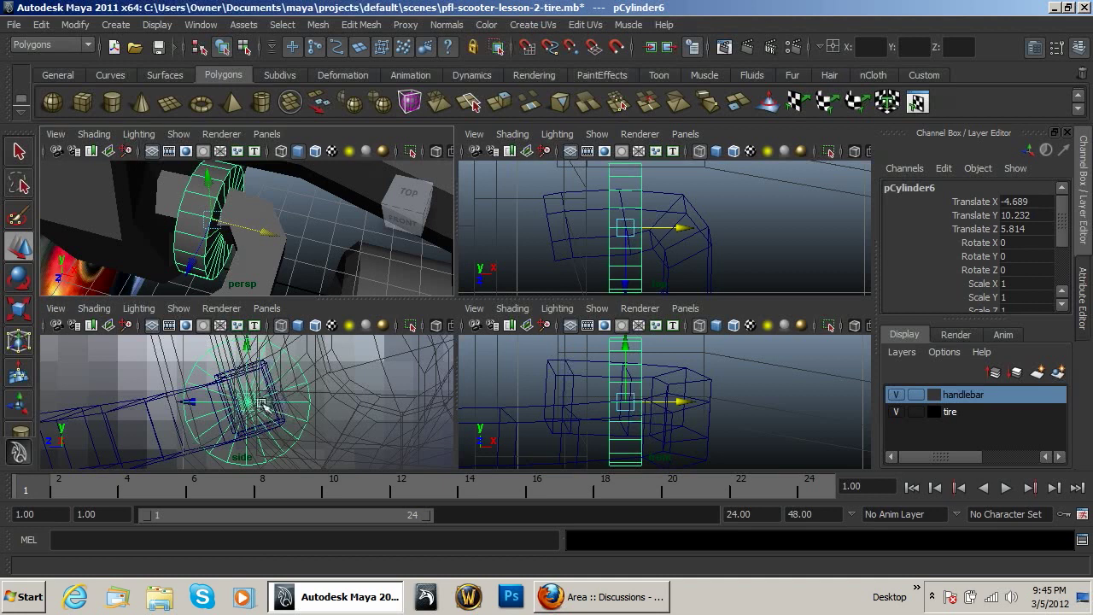
drag(250, 401, 254, 399)
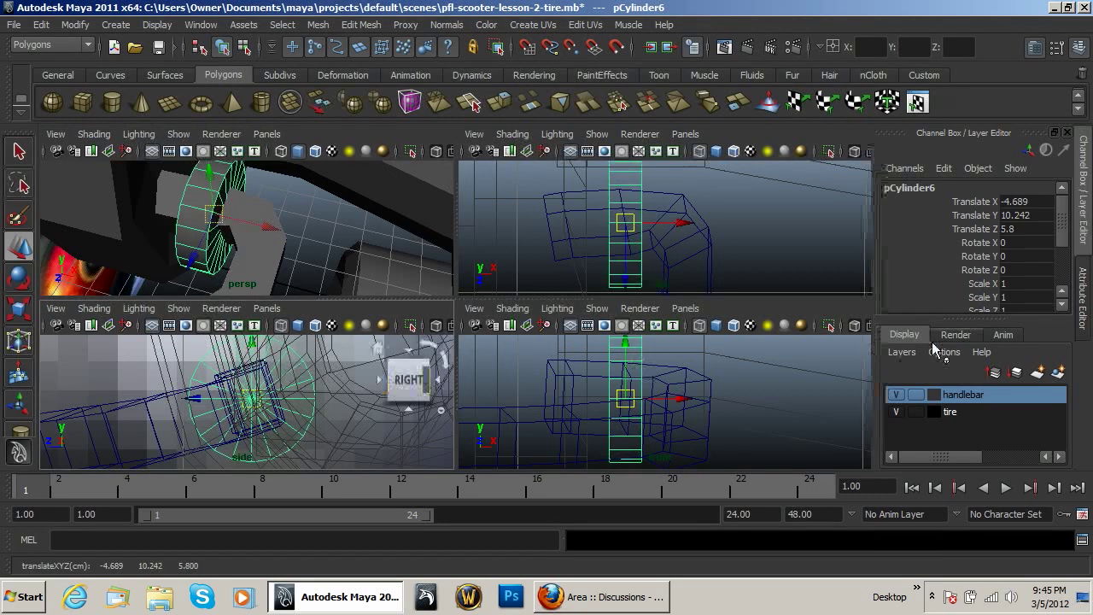
Set the cylinder's cap subdivisions to 0 and its axis subdivisions to 12.
scroll(1025, 282, down, 2)
scroll(1025, 285, down, 4)
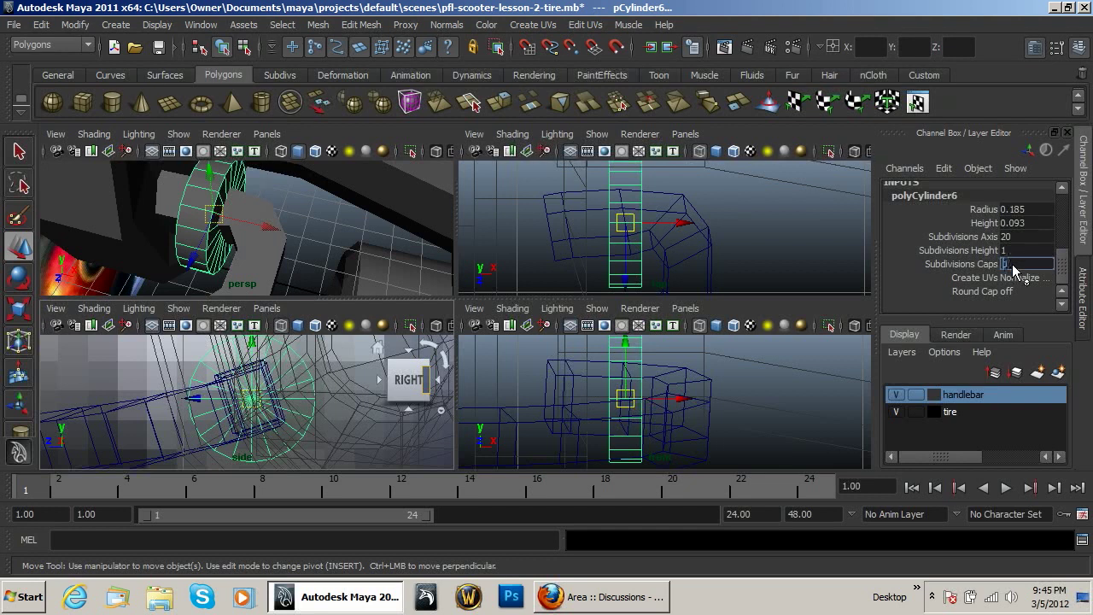
text(0)
key(Return)
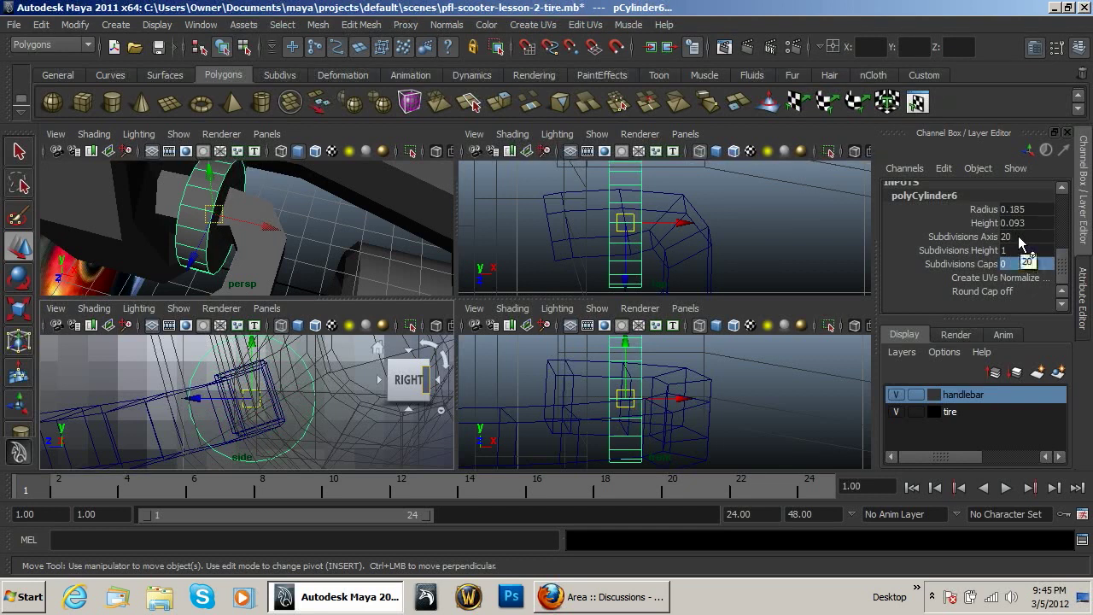
click(1019, 238)
text(12)
key(Return)
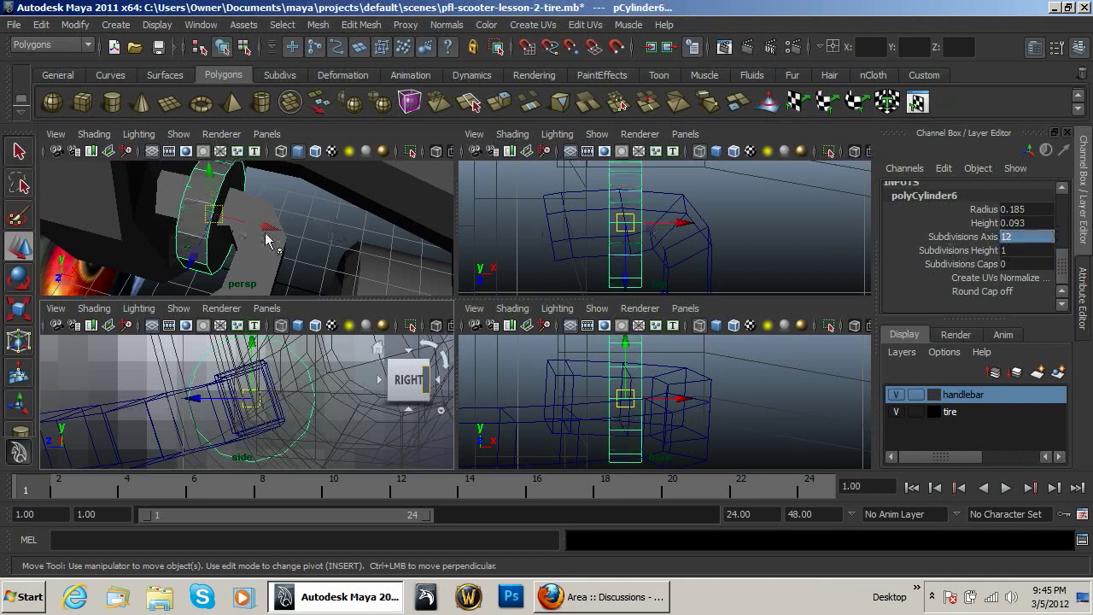
Delete both end cap faces of the cylinder to leave an open ring.
right_drag(212, 235, 195, 271)
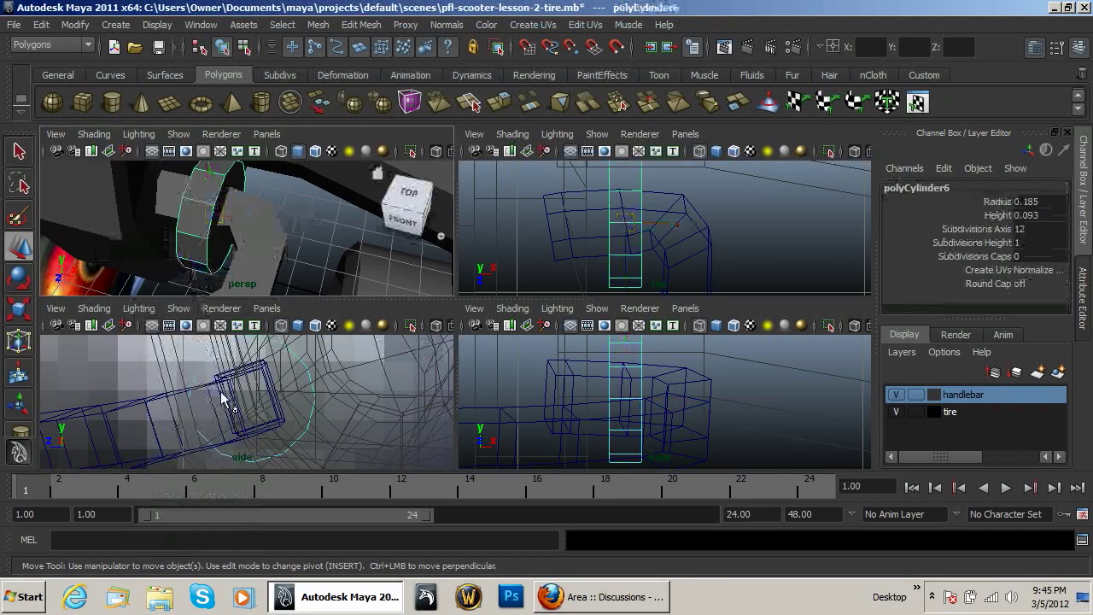
click(269, 396)
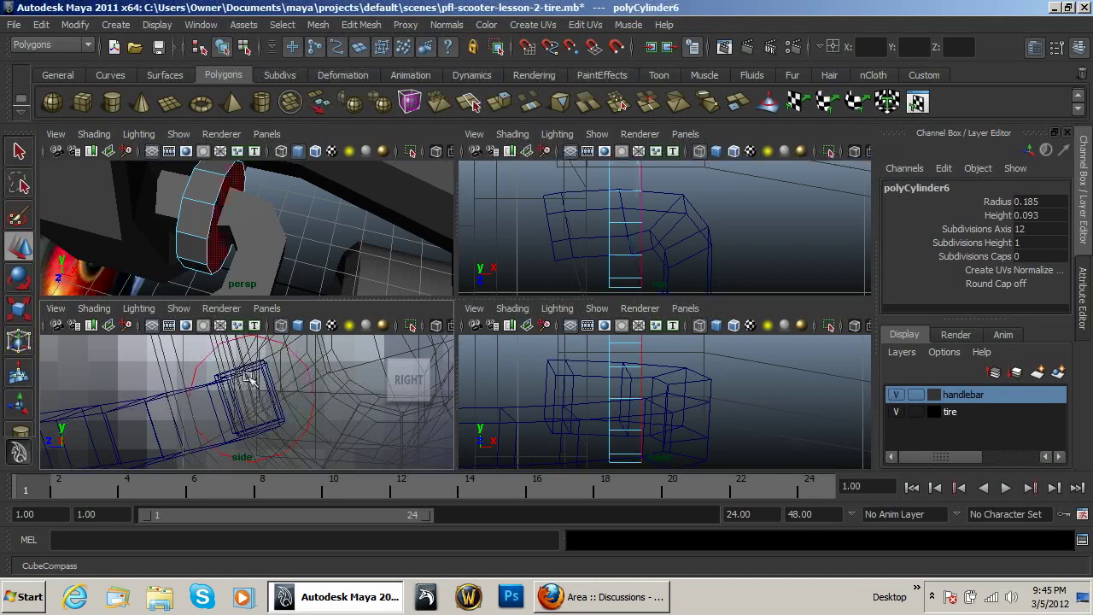
drag(229, 379, 279, 413)
click(281, 418)
Extrude both open border edge loops of the ring and scale them slightly inward to form a narrow rim.
right_drag(180, 218, 206, 181)
click(211, 221)
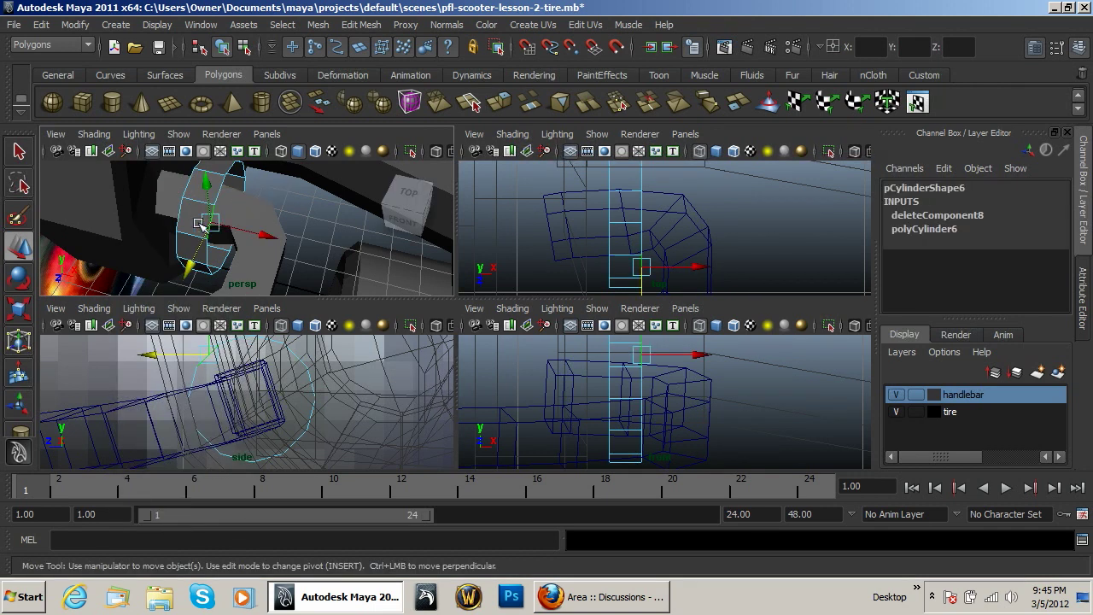
shift+double_click(189, 190)
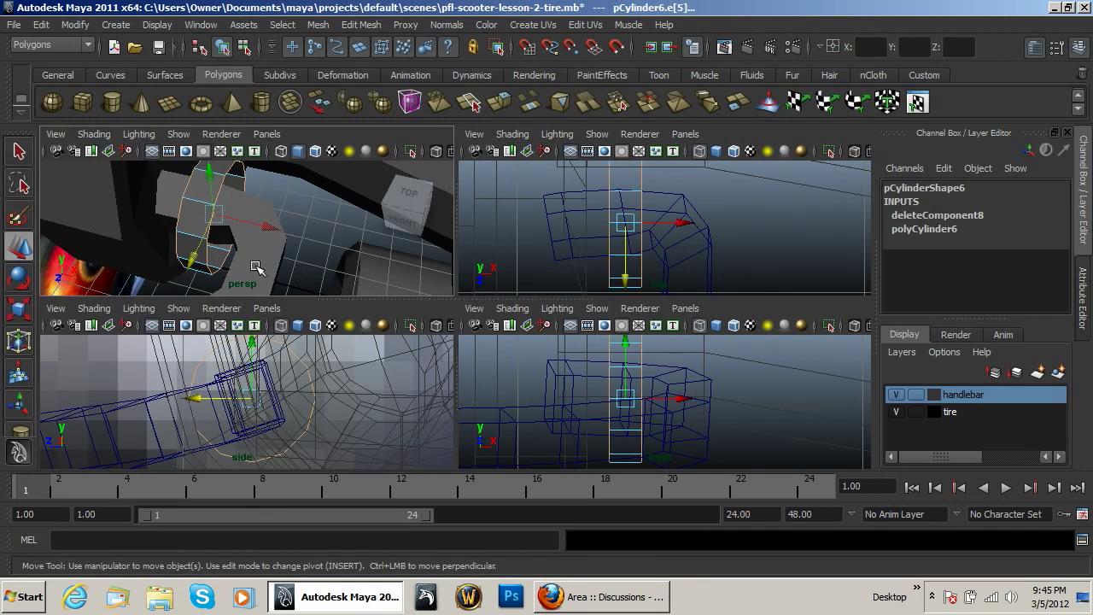
click(500, 104)
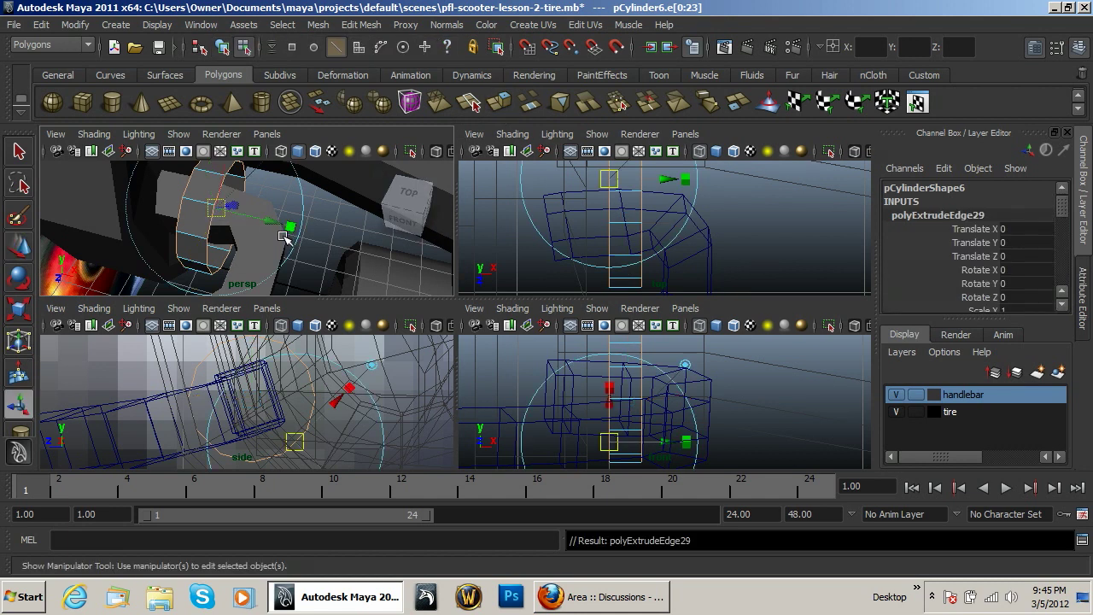
key(r)
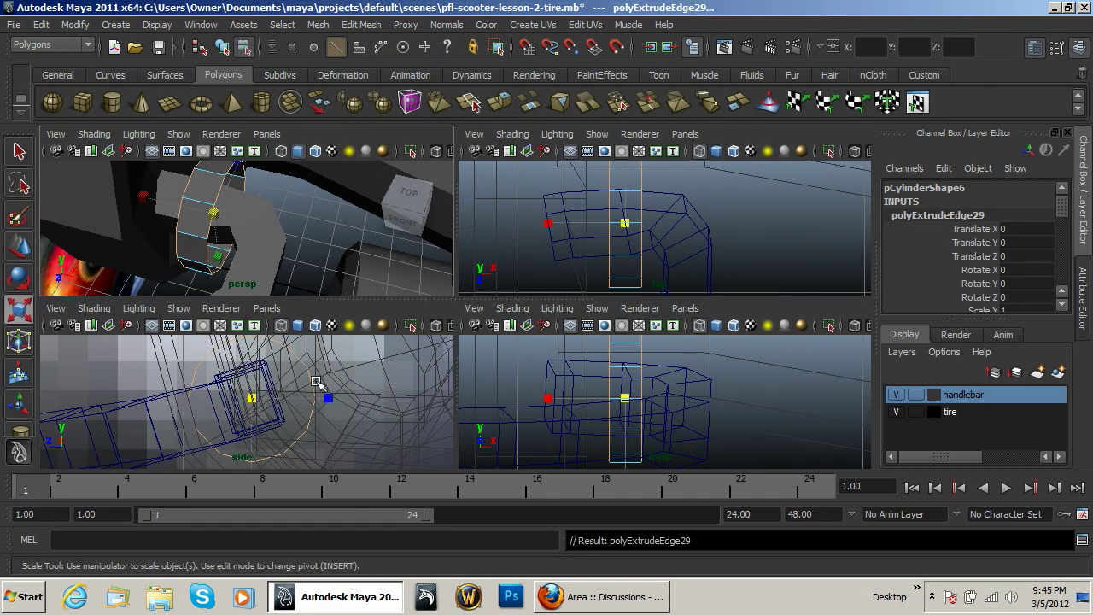
drag(248, 396, 250, 396)
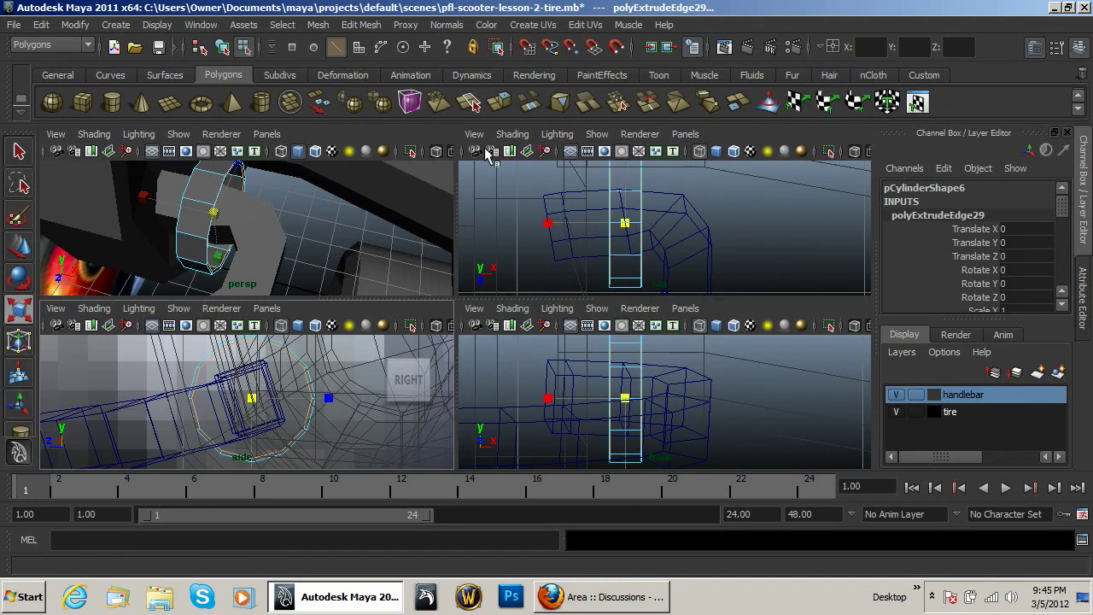
Extrude the ring's inner border edges again and scale them toward the centre to about 0.802.
click(500, 103)
key(r)
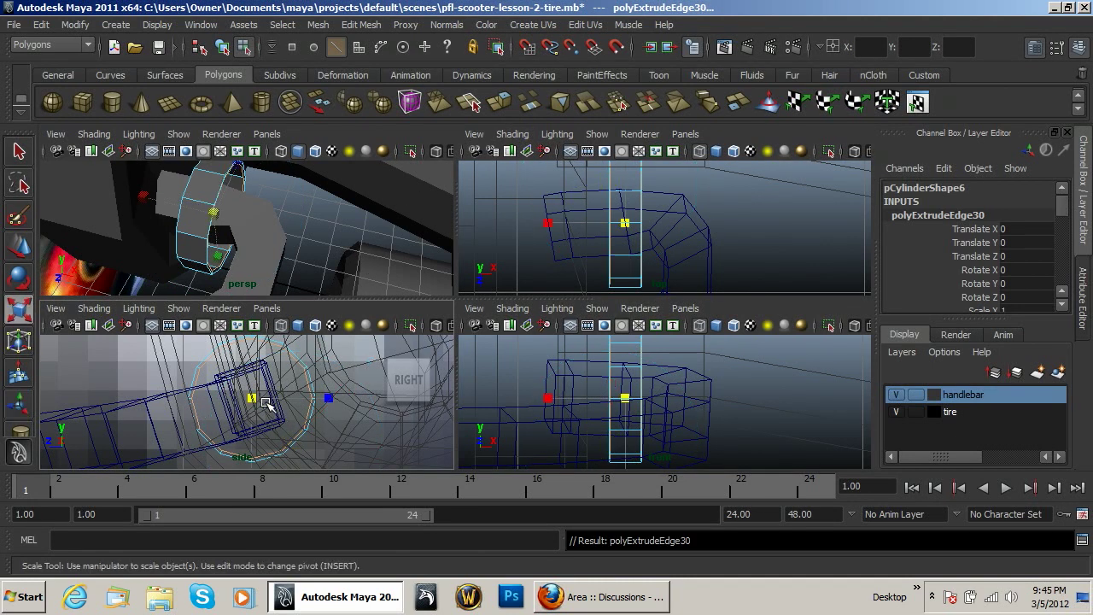
drag(253, 398, 237, 397)
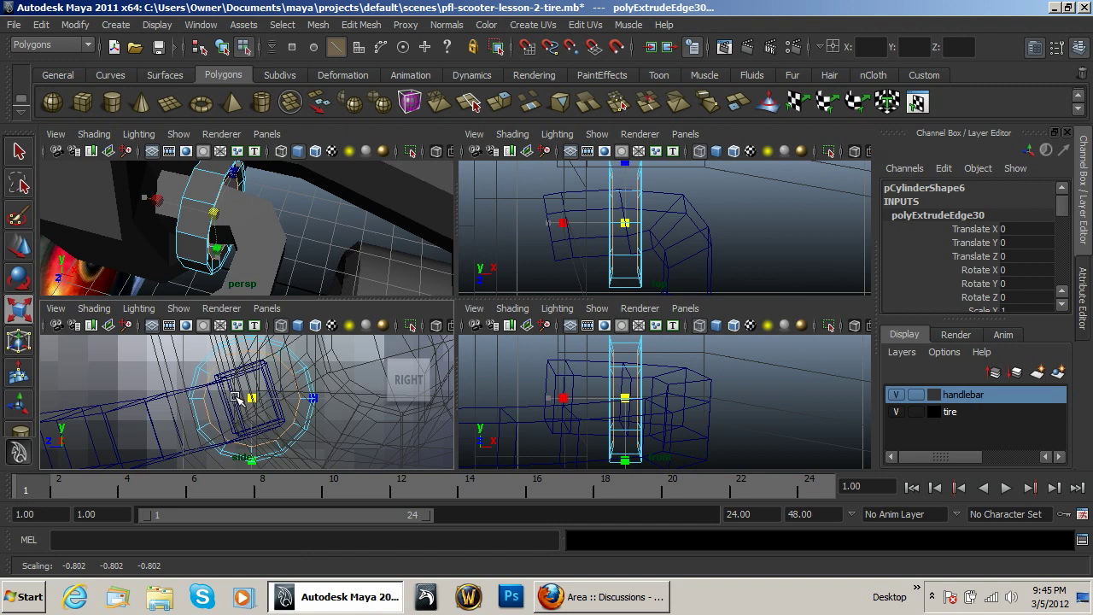
Move the ring's inner border edges slightly along X toward the lever's bend.
key(w)
drag(274, 228, 285, 229)
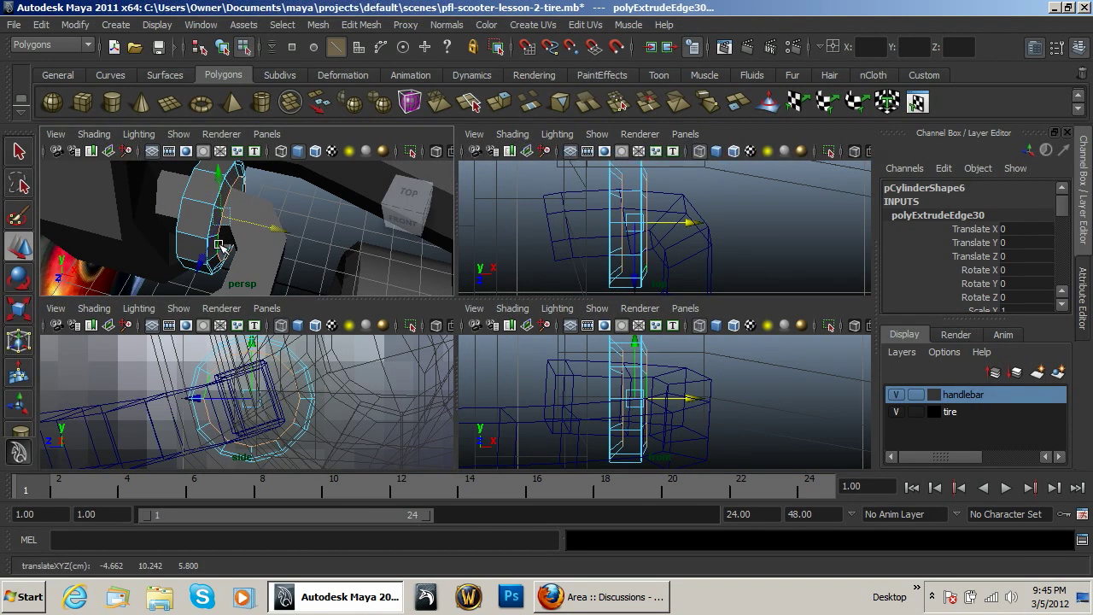
Extrude the inner border edge loop on the ring's lever-bend side and scale it inward toward the ring's centre.
click(219, 245)
click(226, 200)
click(225, 198)
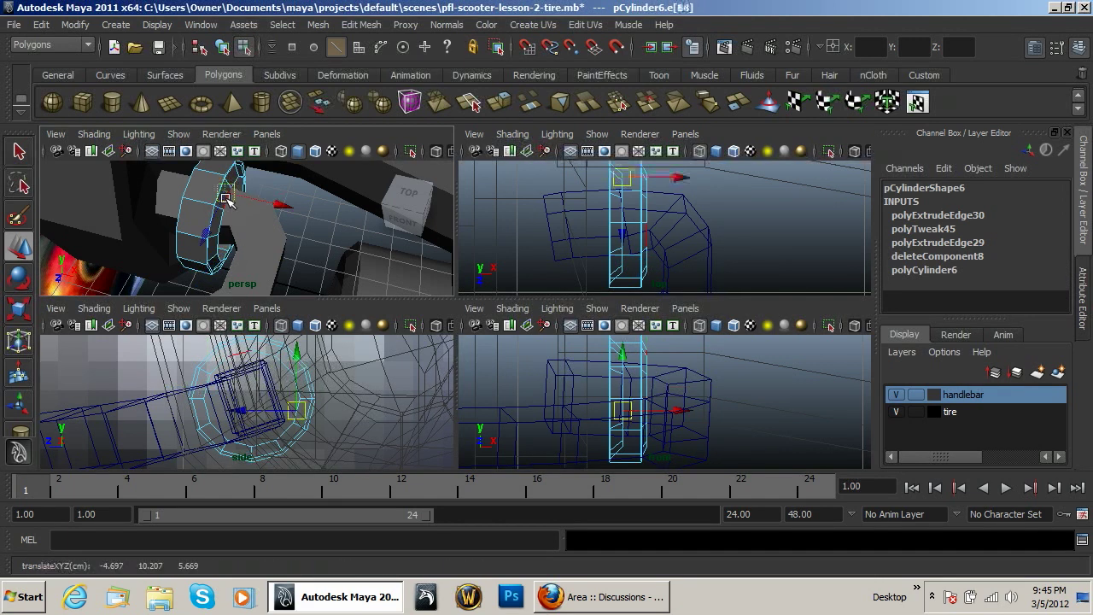
click(227, 237)
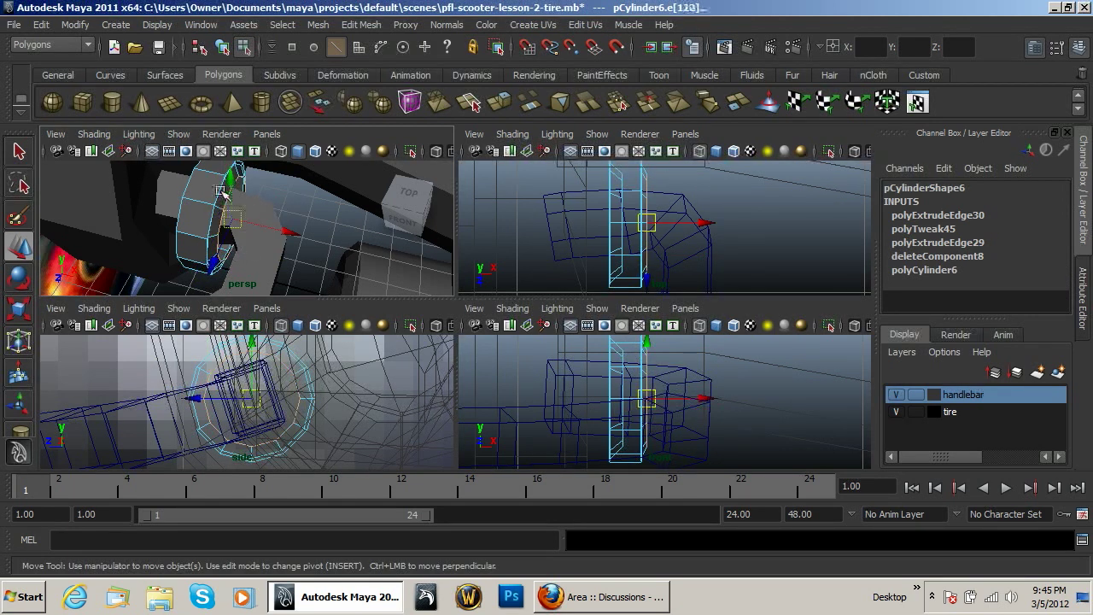
alt+drag(293, 218, 176, 187)
alt+drag(237, 227, 293, 244)
click(500, 104)
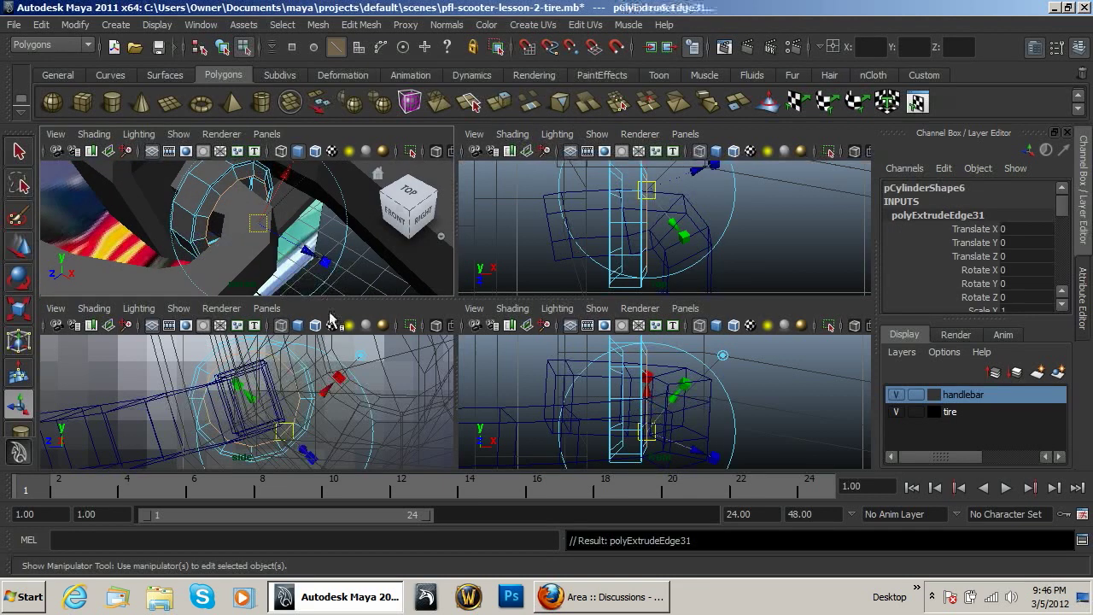
drag(234, 215, 241, 217)
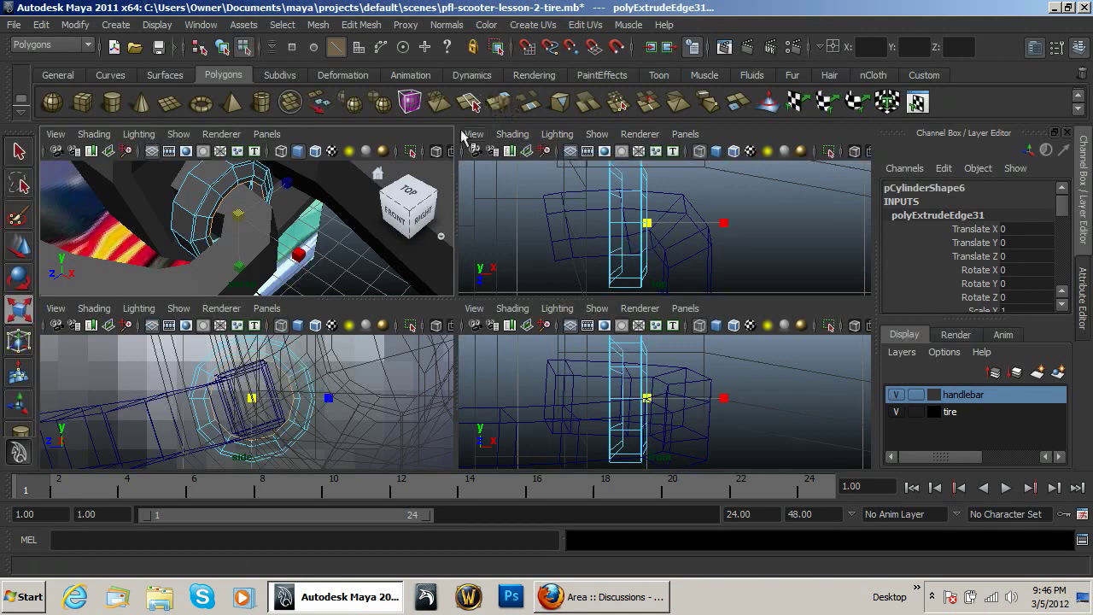
Extrude the same border loop once more, scale it in to the centre to cover the opening, and return to object mode.
click(468, 103)
key(r)
mouse_move(248, 215)
mouse_down()
mouse_move(212, 218)
mouse_move(167, 188)
mouse_move(237, 247)
mouse_move(245, 214)
mouse_up()
right_drag(215, 186, 283, 167)
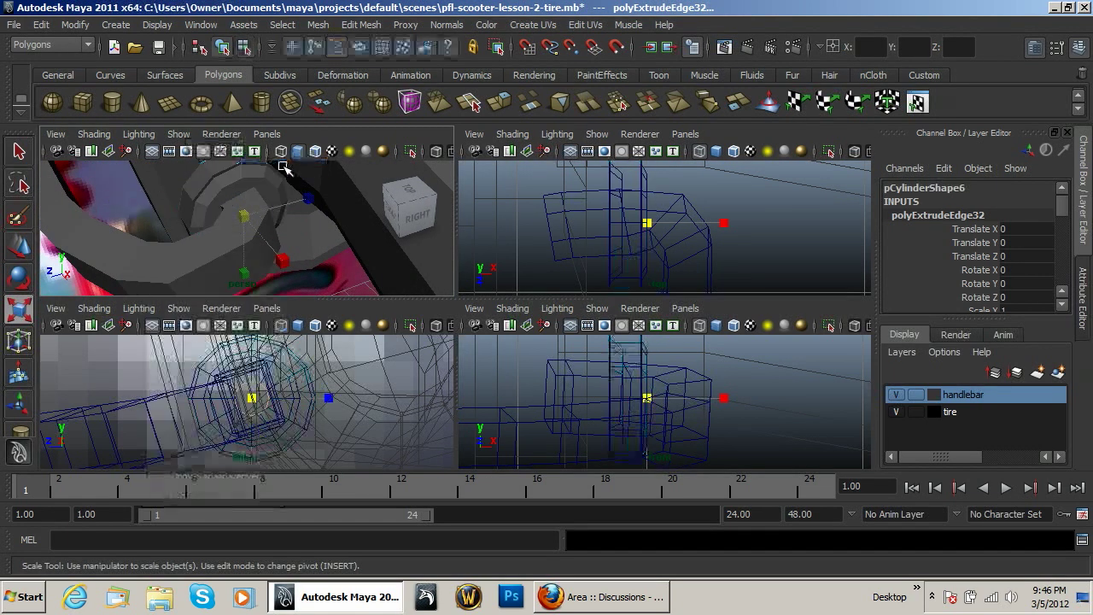
scroll(281, 242, down, 5)
click(270, 249)
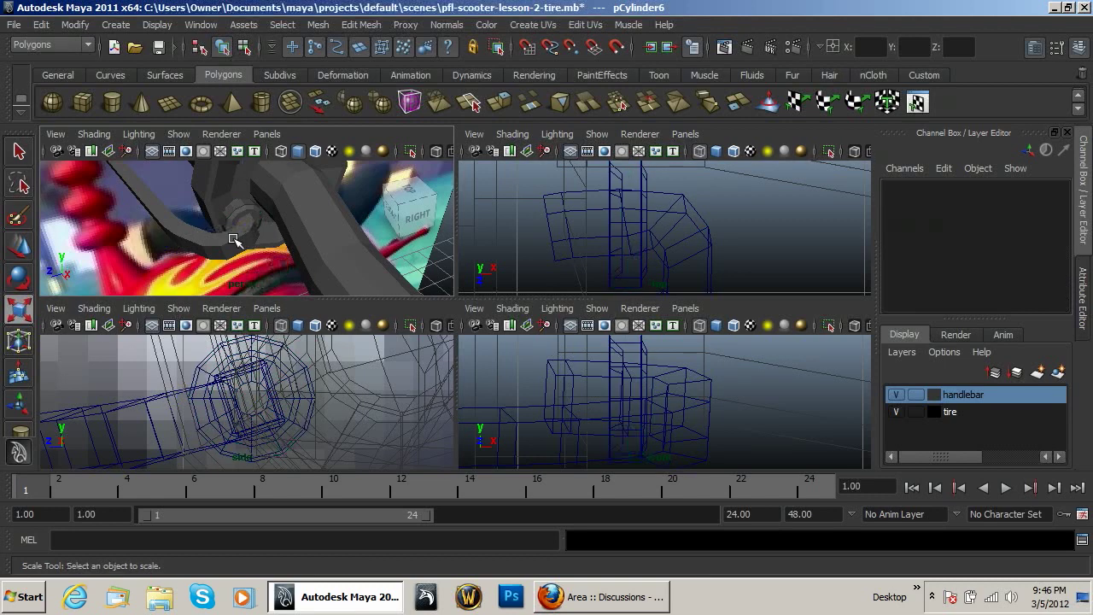
Move the ring along X to about -4.818 and rotate it about 5.052 degrees around Y to align with the lever's end.
alt+drag(233, 240, 362, 270)
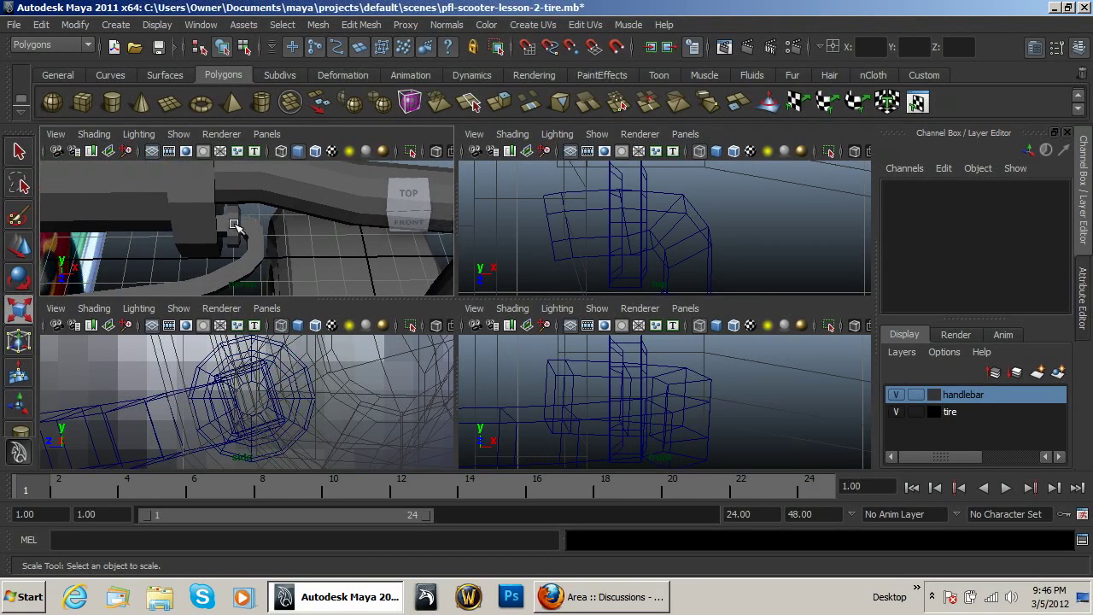
click(235, 225)
key(w)
drag(310, 232, 248, 289)
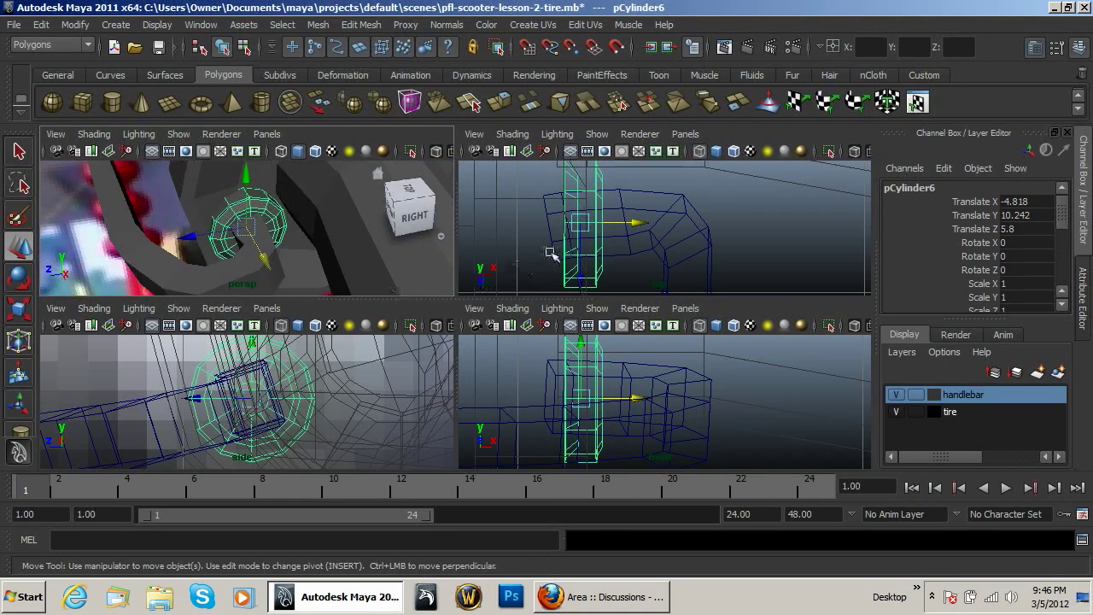
key(e)
drag(658, 219, 663, 208)
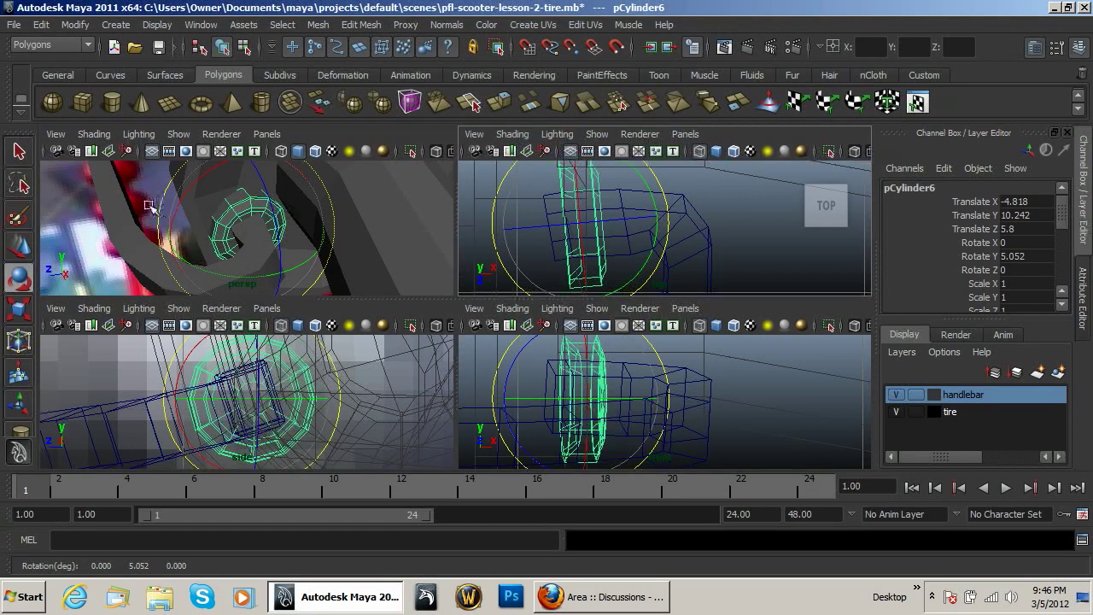
click(150, 206)
Examine the brake lever and ring on the handlebar from several angles against the scooter reference image.
alt+drag(150, 207, 275, 218)
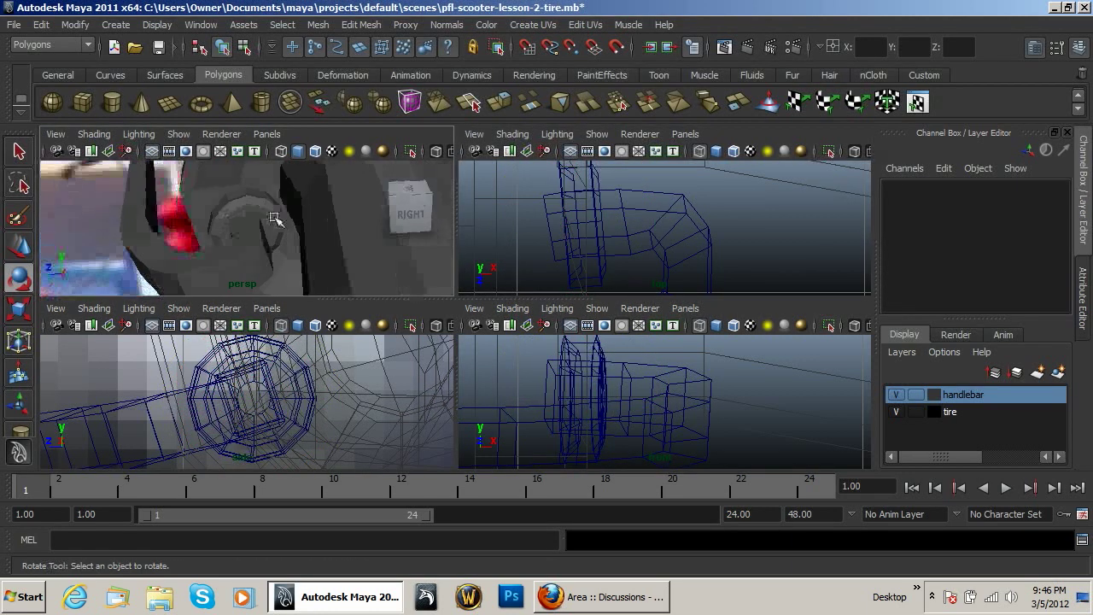
scroll(272, 229, down, 3)
alt+middle_drag(273, 231, 274, 179)
scroll(303, 225, down, 3)
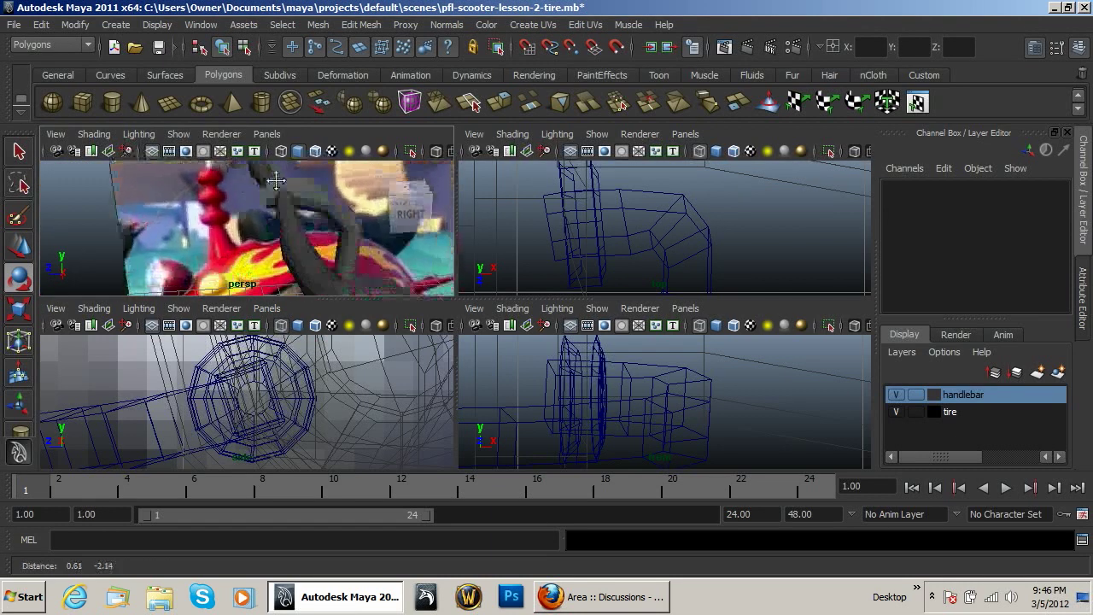
alt+middle_drag(259, 281, 278, 239)
alt+drag(278, 239, 234, 247)
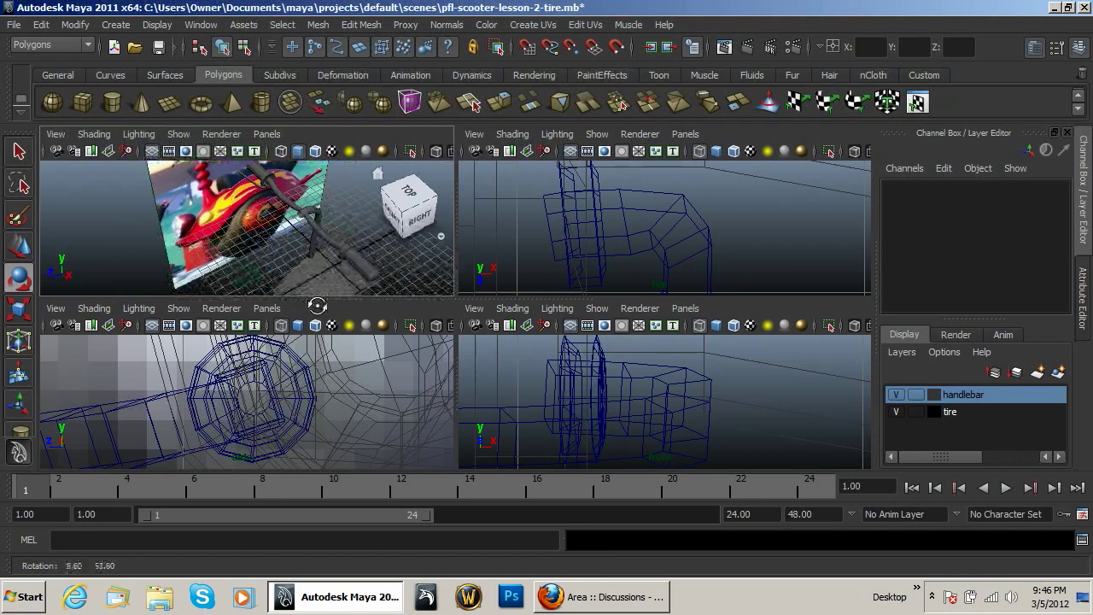
alt+drag(317, 306, 329, 258)
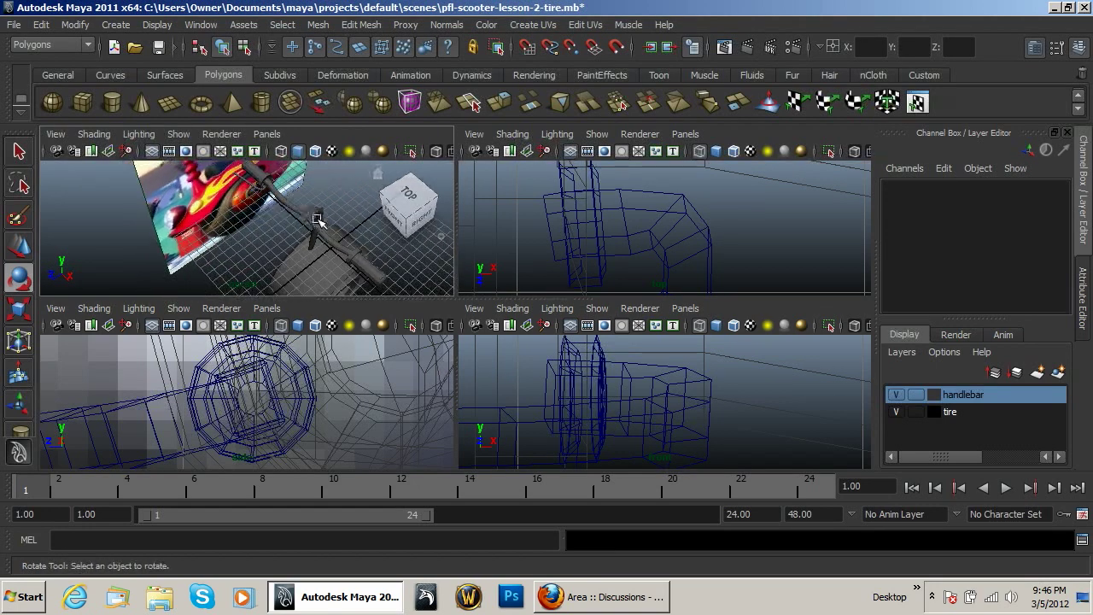
alt+middle_drag(317, 220, 290, 259)
scroll(290, 259, up, 5)
alt+middle_drag(354, 273, 358, 316)
alt+drag(358, 316, 285, 226)
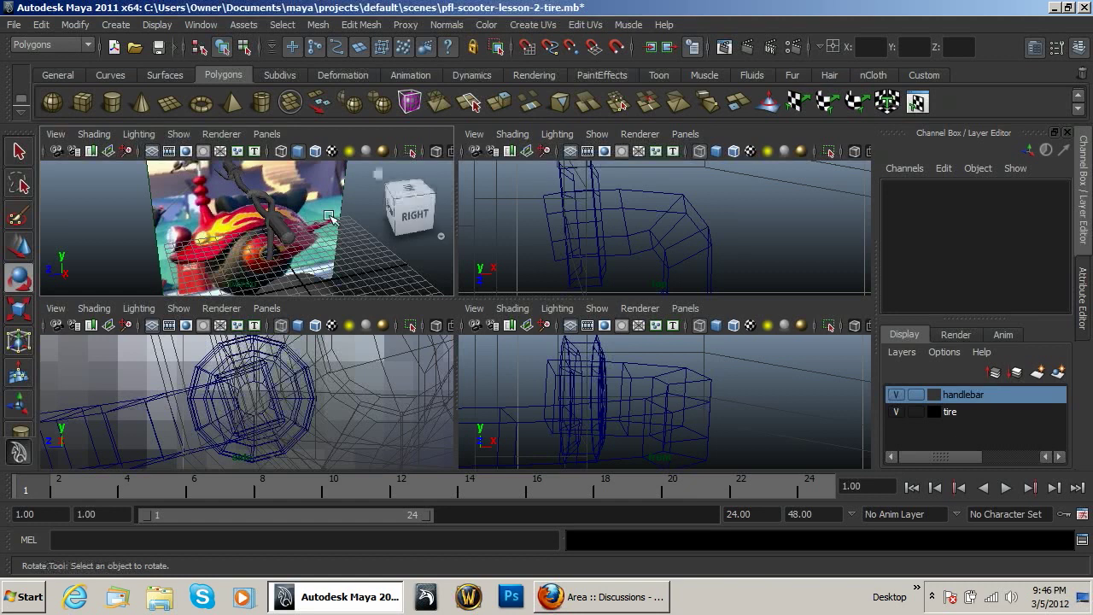